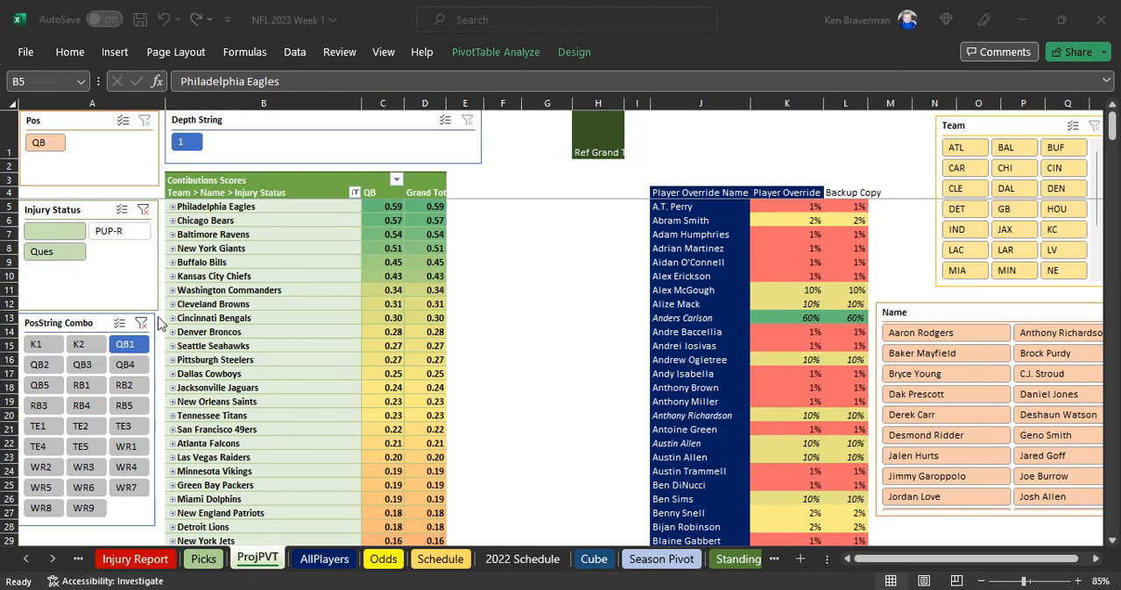
Nudge the PosString Combo slicer down, filter the PivotTable to K1 and review the teams' kicker contribution scores
left_click_drag(42, 326, 68, 325)
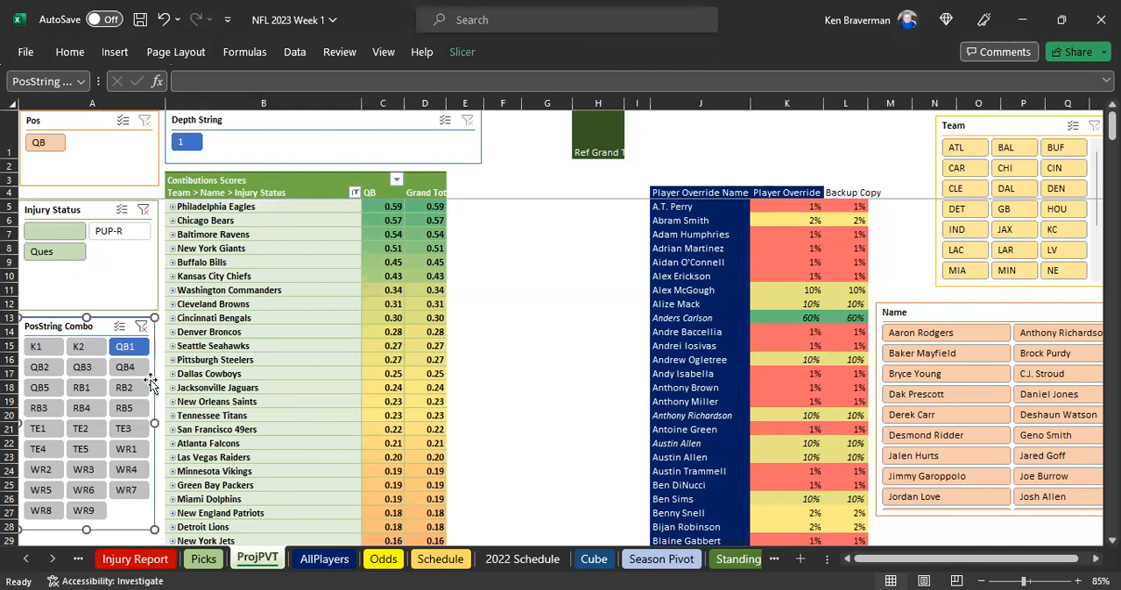
left_click(50, 351)
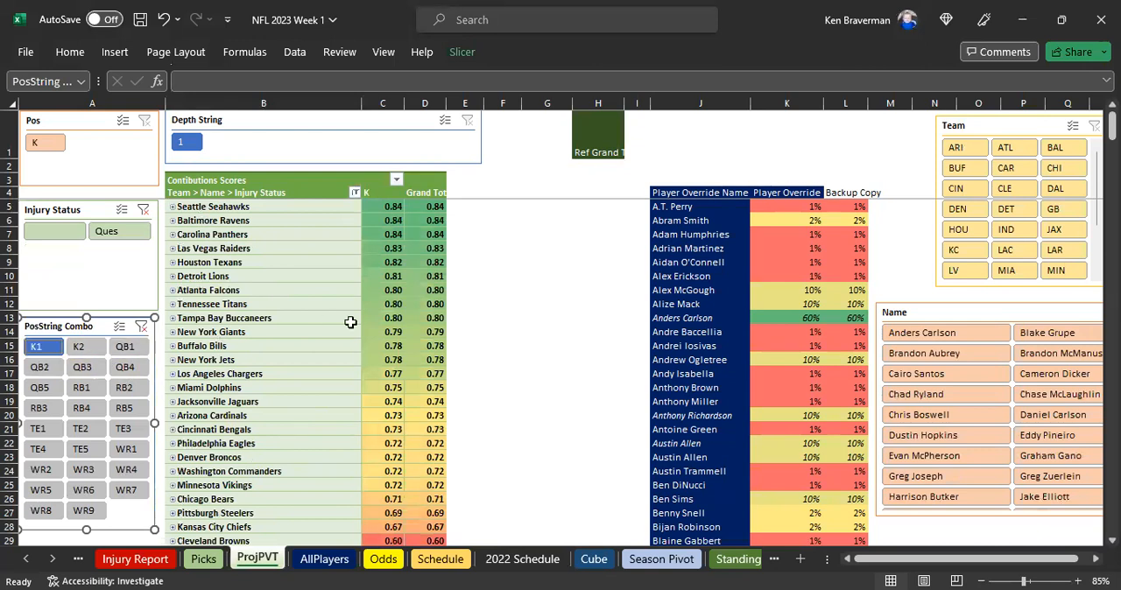
left_click(491, 344)
scroll(386, 333, "down", 6)
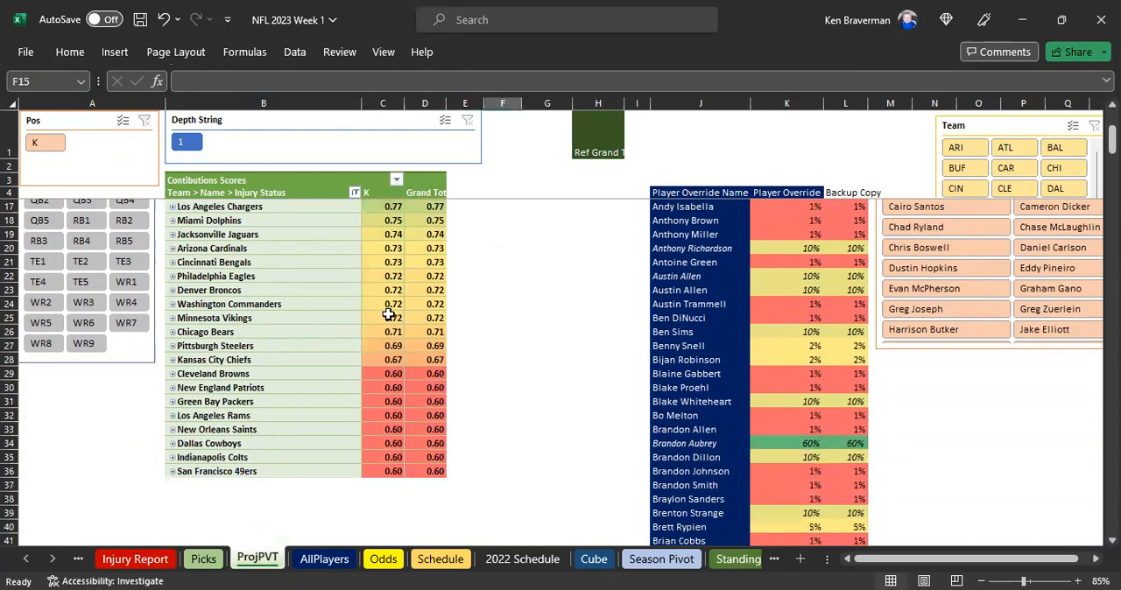
left_click_drag(380, 319, 375, 405)
left_click(377, 443)
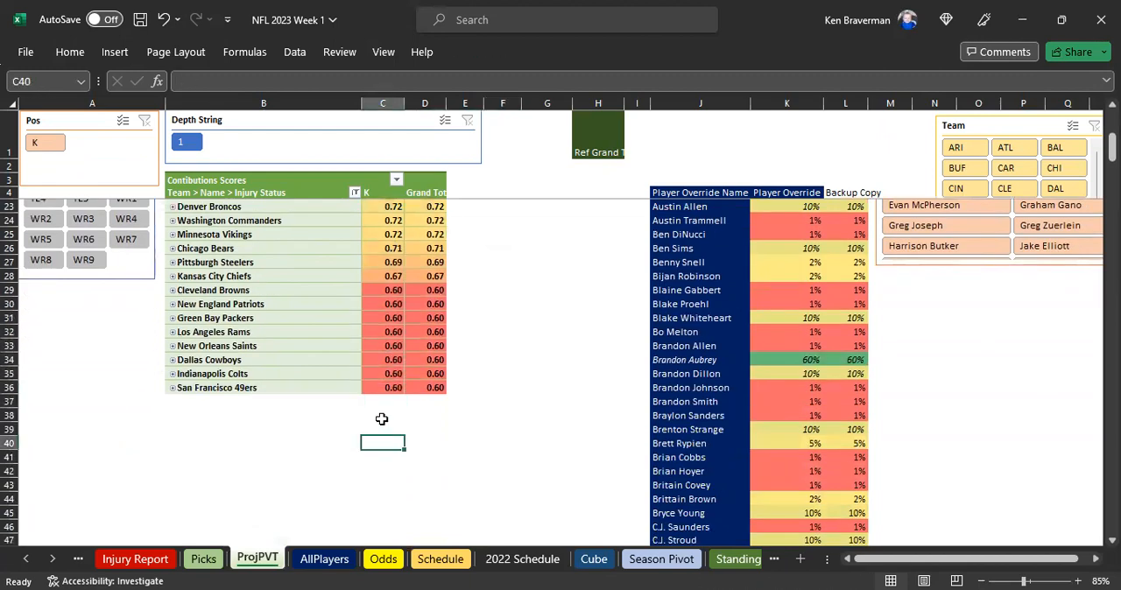
scroll(378, 419, "up", 3)
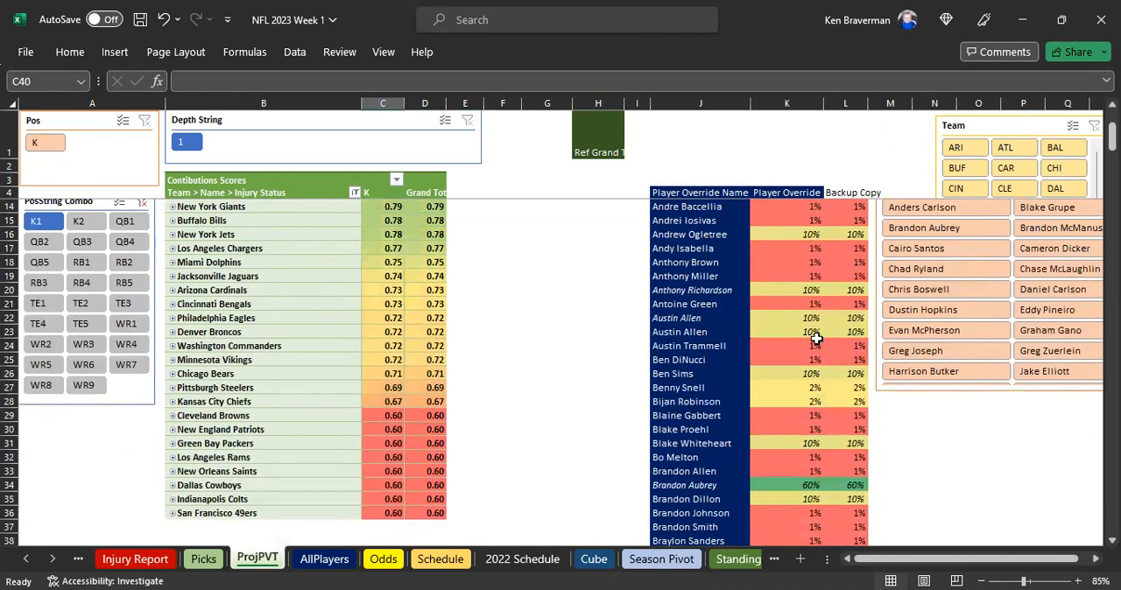
scroll(815, 338, "up", 2)
scroll(814, 338, "up", 1)
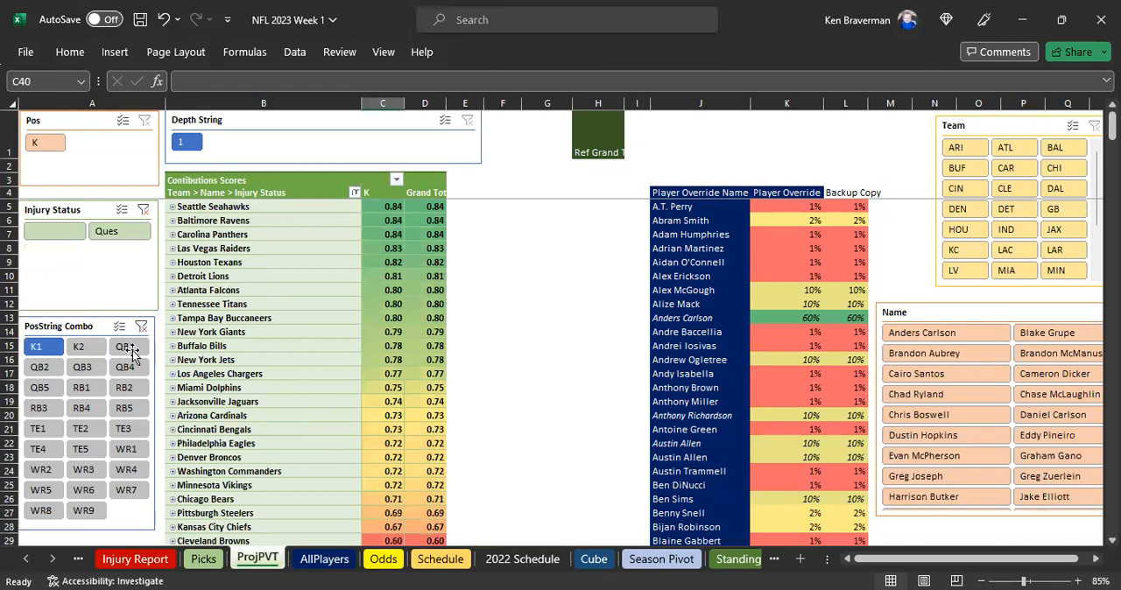
Filter the PivotTable to K2 and review the second-string kicker contribution scores for all teams
left_click(87, 349)
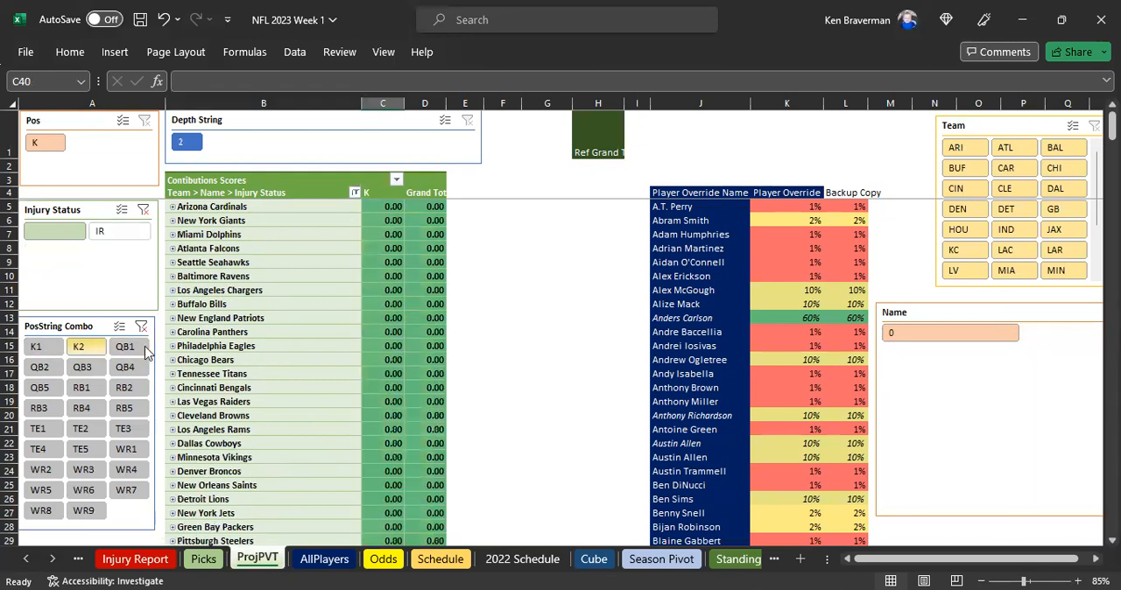
scroll(521, 354, "down", 4)
left_click(523, 356)
scroll(510, 364, "down", 10)
scroll(508, 362, "up", 10)
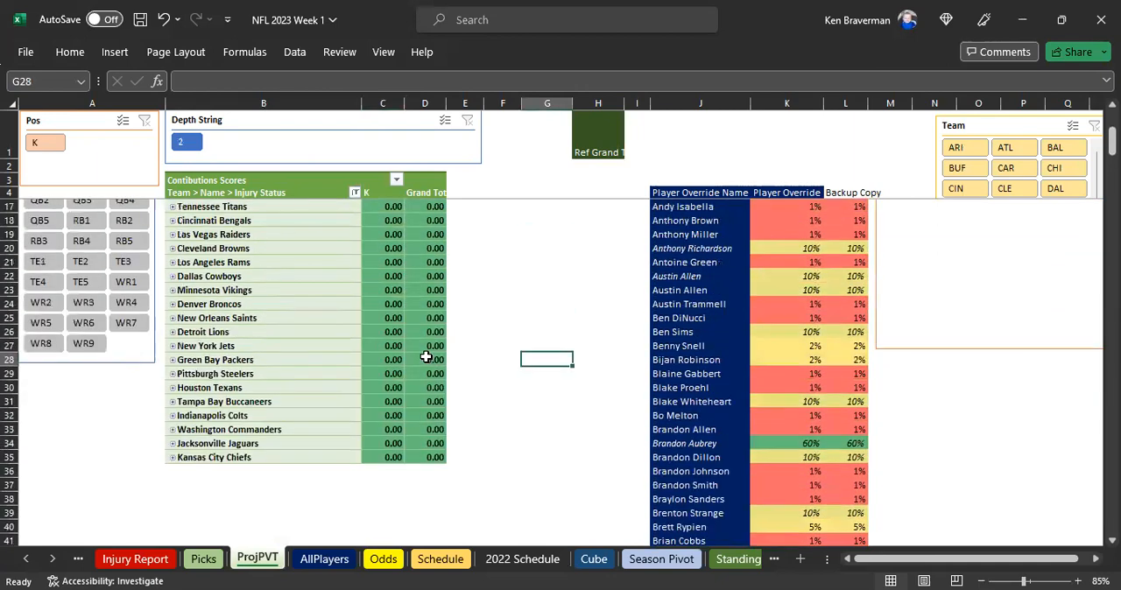
scroll(426, 357, "up", 4)
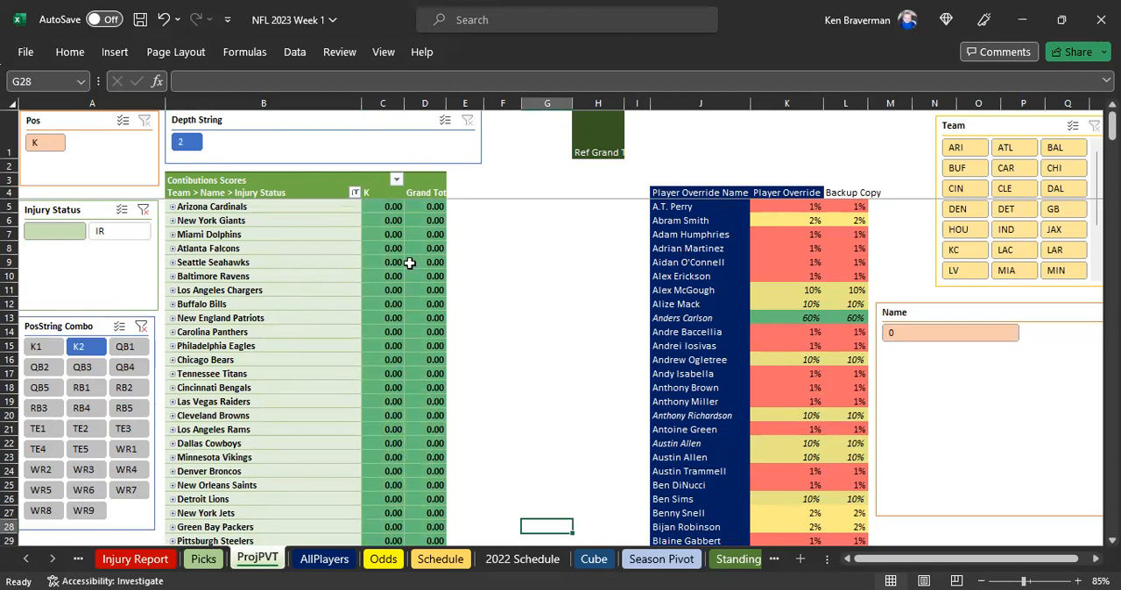
Expand the entire Team field in the PivotTable and check the K2 names listed under each team
right_click(224, 207)
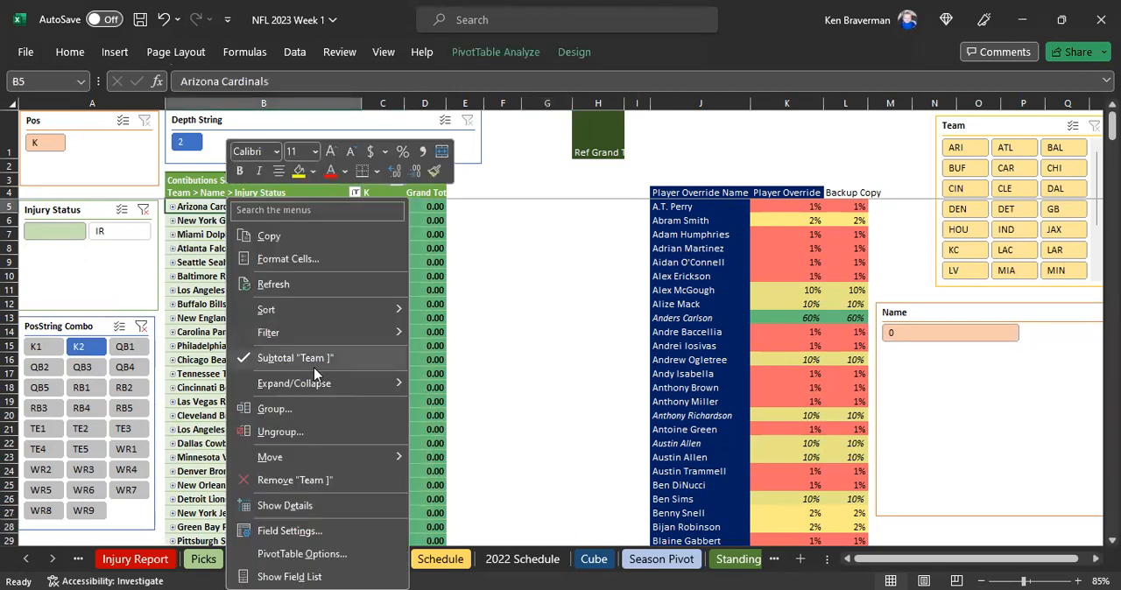
mouse_move(365, 384)
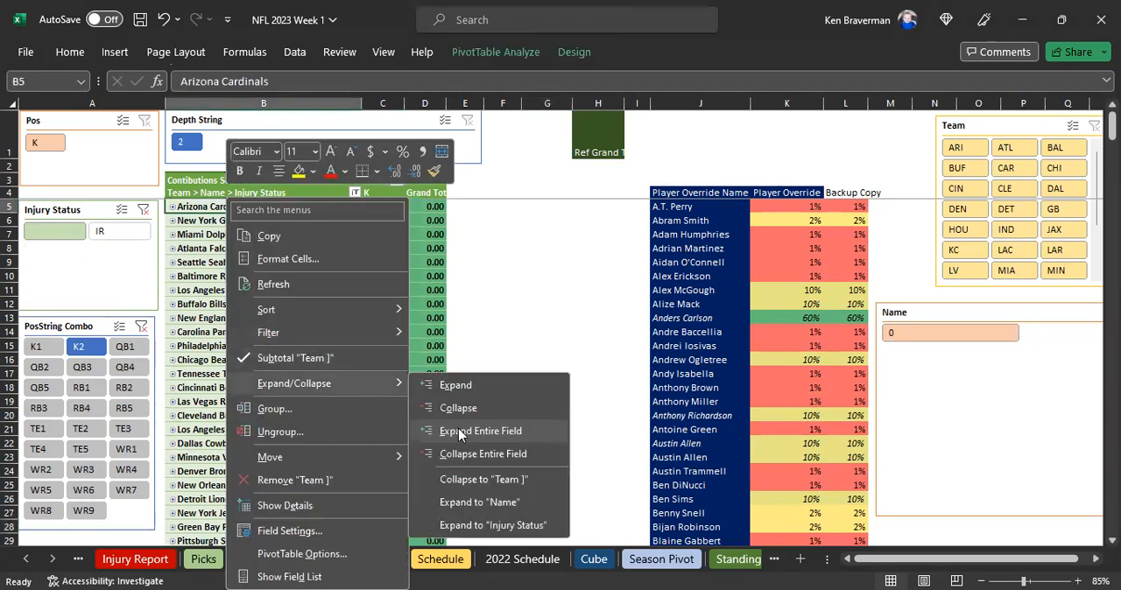
left_click(461, 432)
scroll(298, 429, "down", 17)
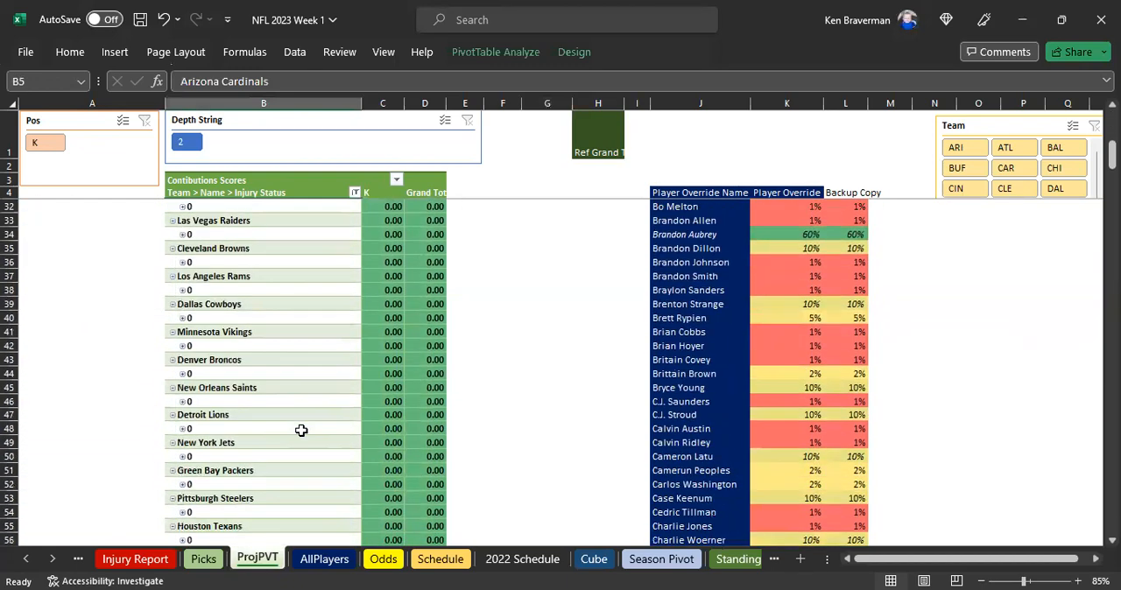
scroll(291, 426, "up", 17)
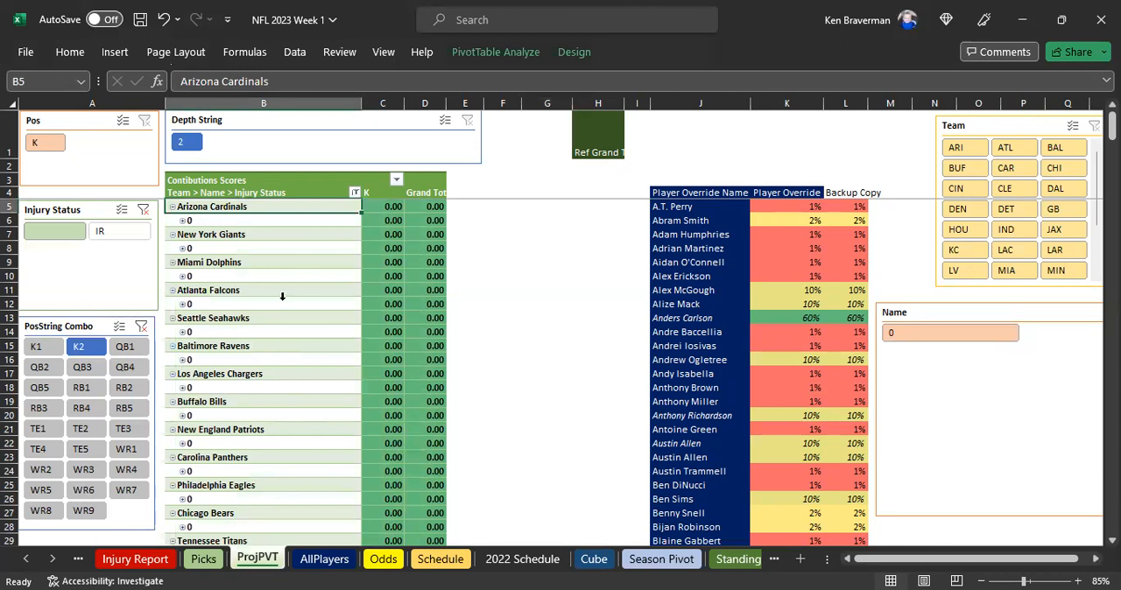
Open the K Depth sheet and select the K #2 entry for the 49ers
left_click(52, 559)
left_click(52, 559)
left_click(52, 559)
left_click(52, 559)
left_click(52, 559)
left_click(52, 559)
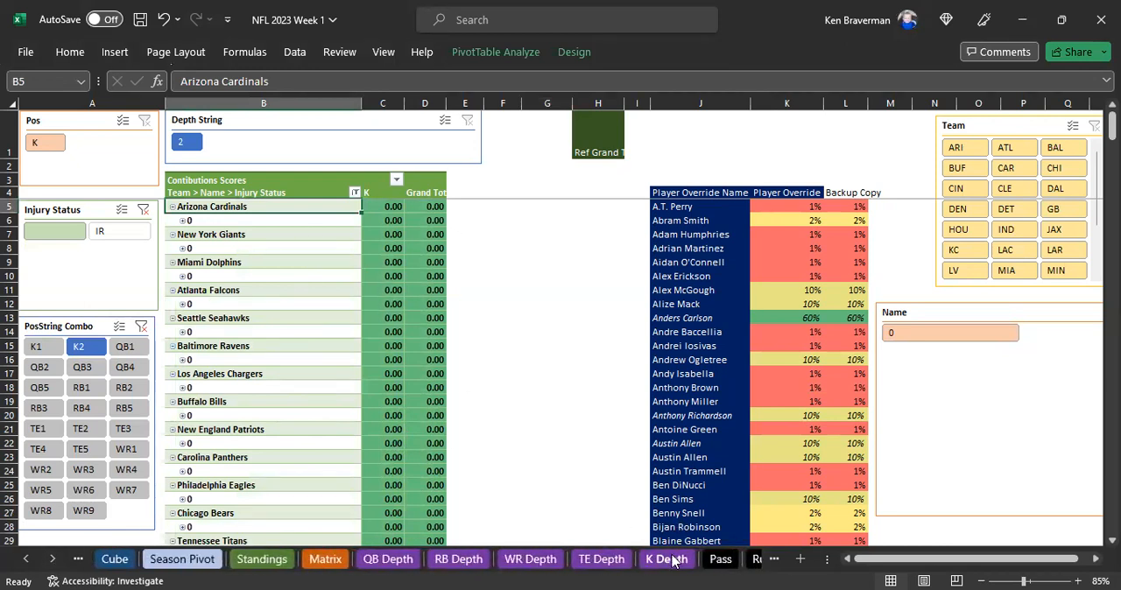
left_click(667, 558)
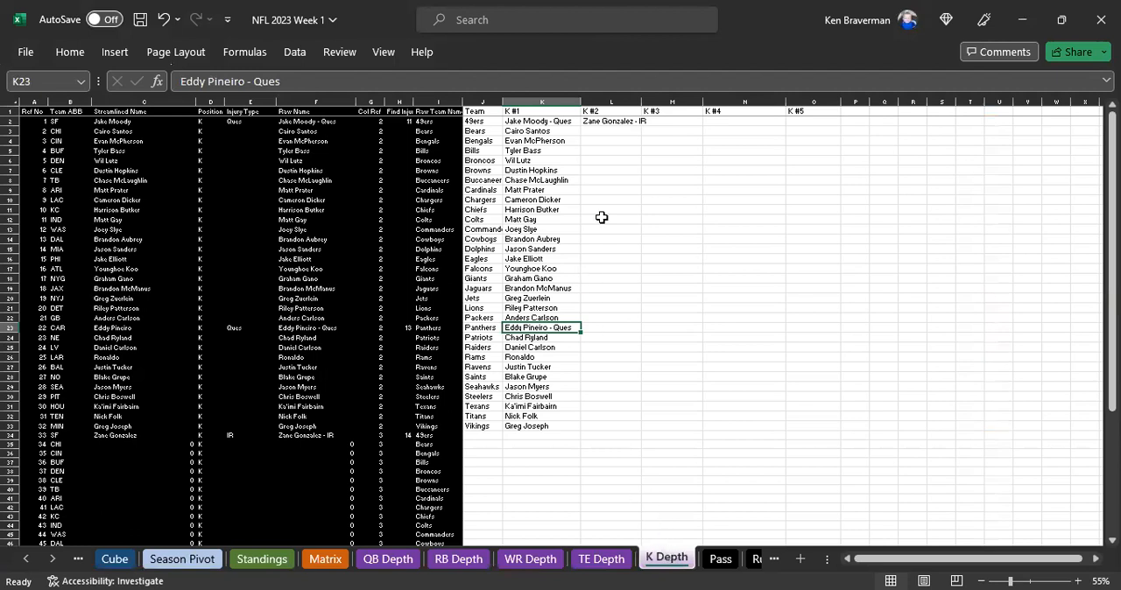
left_click(617, 125)
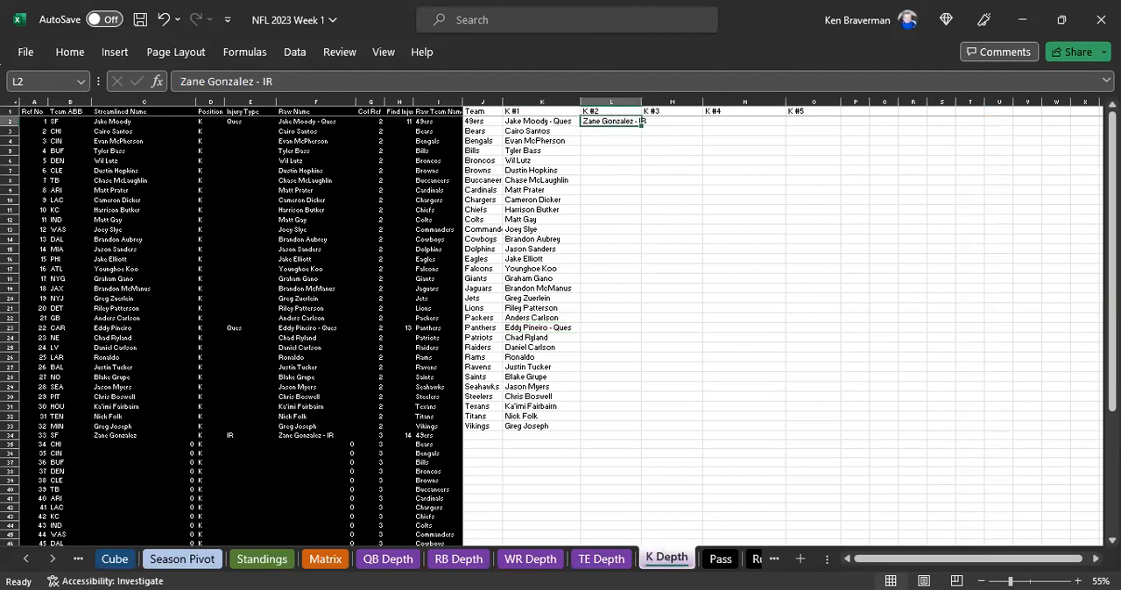
Return to the ProjPVT sheet and filter the PivotTable to QB1 with the PosString Combo slicer
left_click(25, 559)
left_click(25, 559)
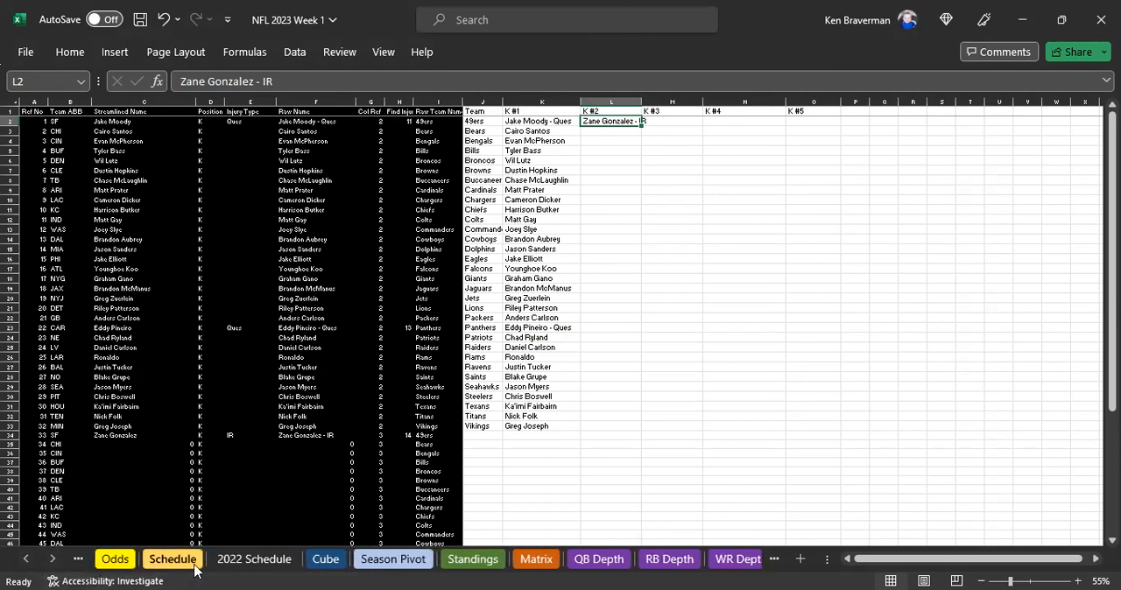
left_click(27, 559)
left_click(28, 559)
left_click(27, 560)
left_click(167, 559)
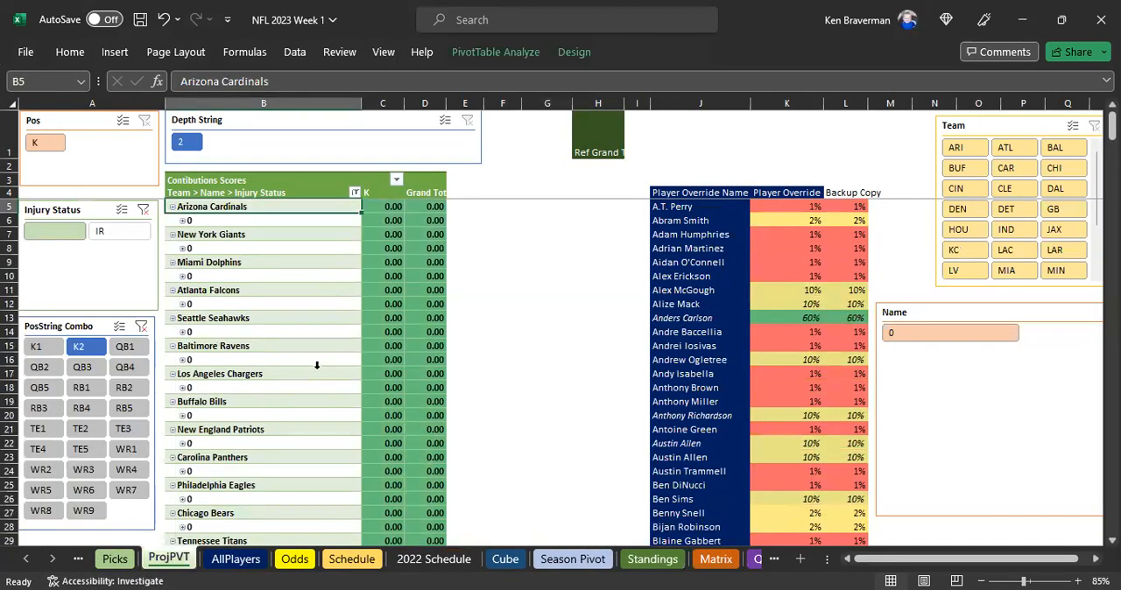
left_click(136, 351)
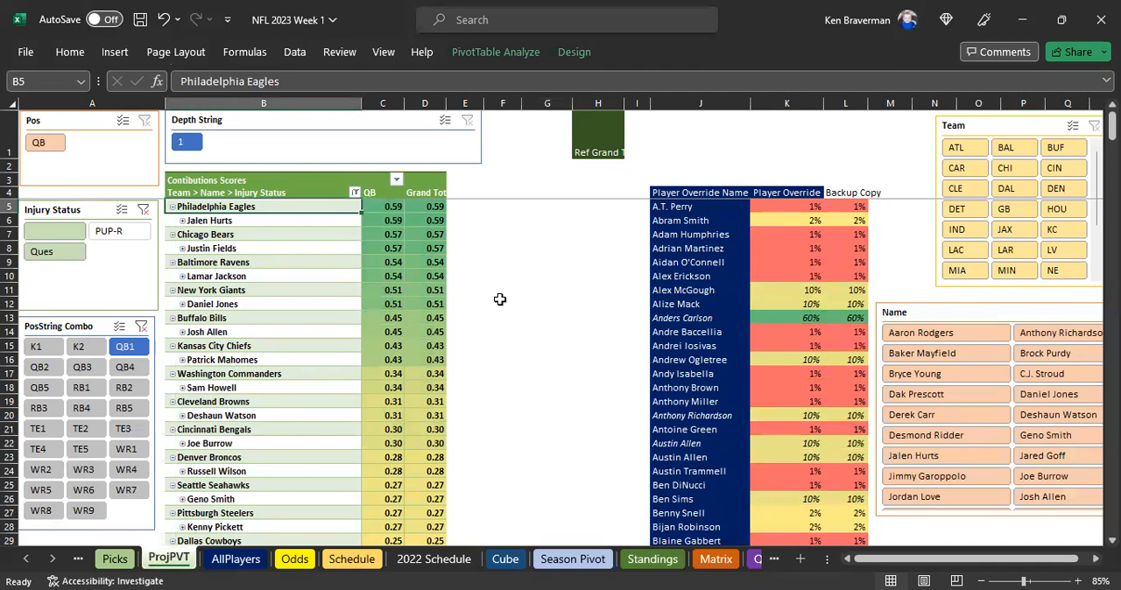
Collapse the entire Team field so the PivotTable lists only team rows
right_click(263, 206)
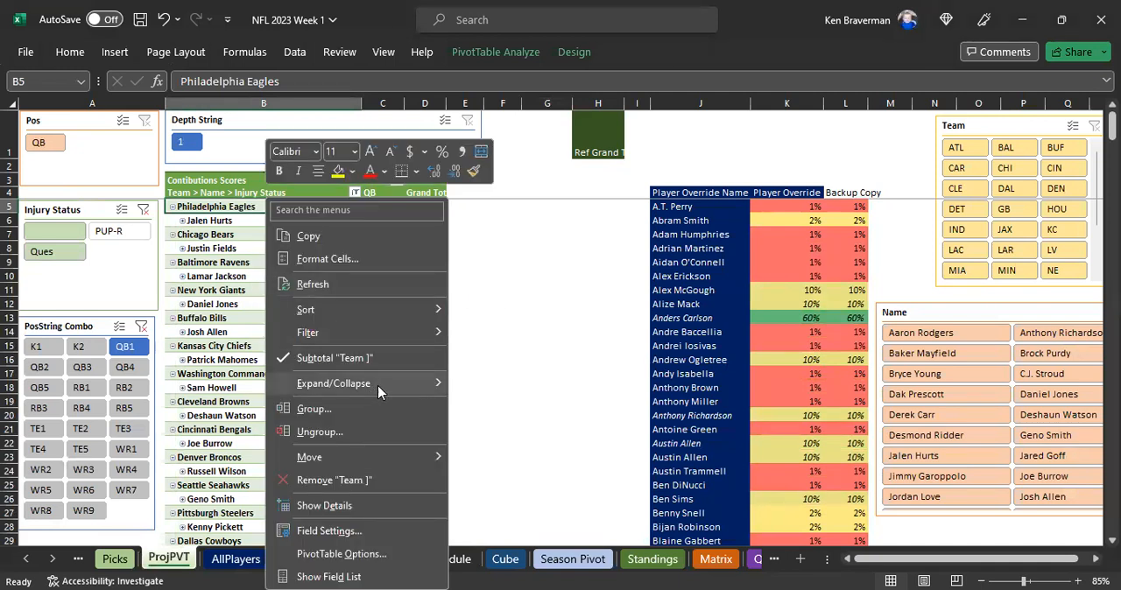
mouse_move(378, 384)
left_click(494, 456)
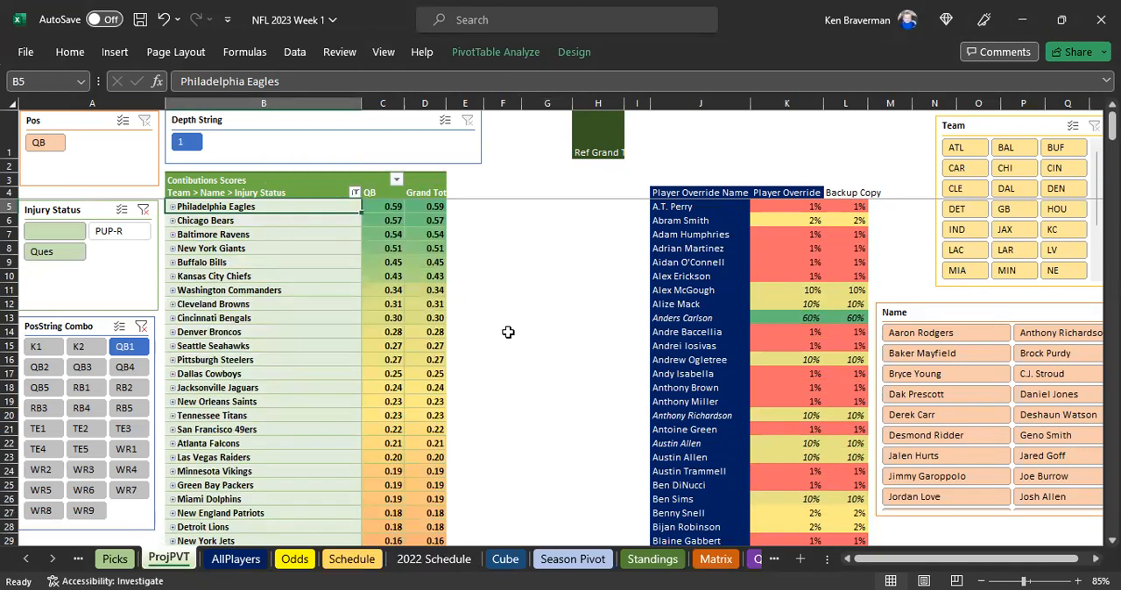
Examine the QB1 contribution scores for all teams, from the first-ranked team to the last
left_click(510, 331)
scroll(536, 401, "up", 2, "ctrl")
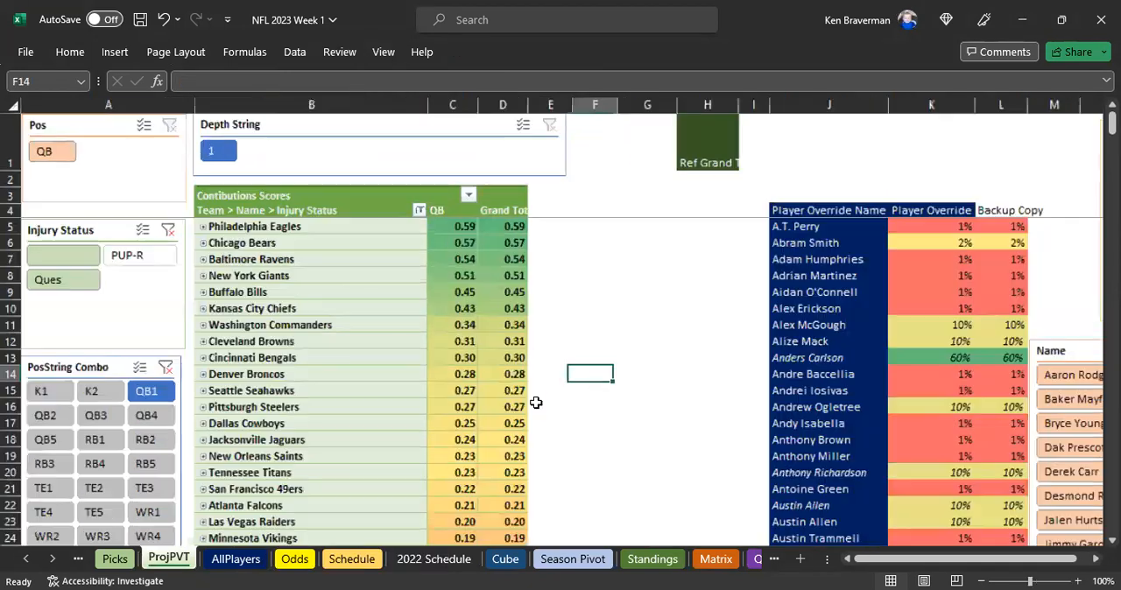
left_click(671, 309)
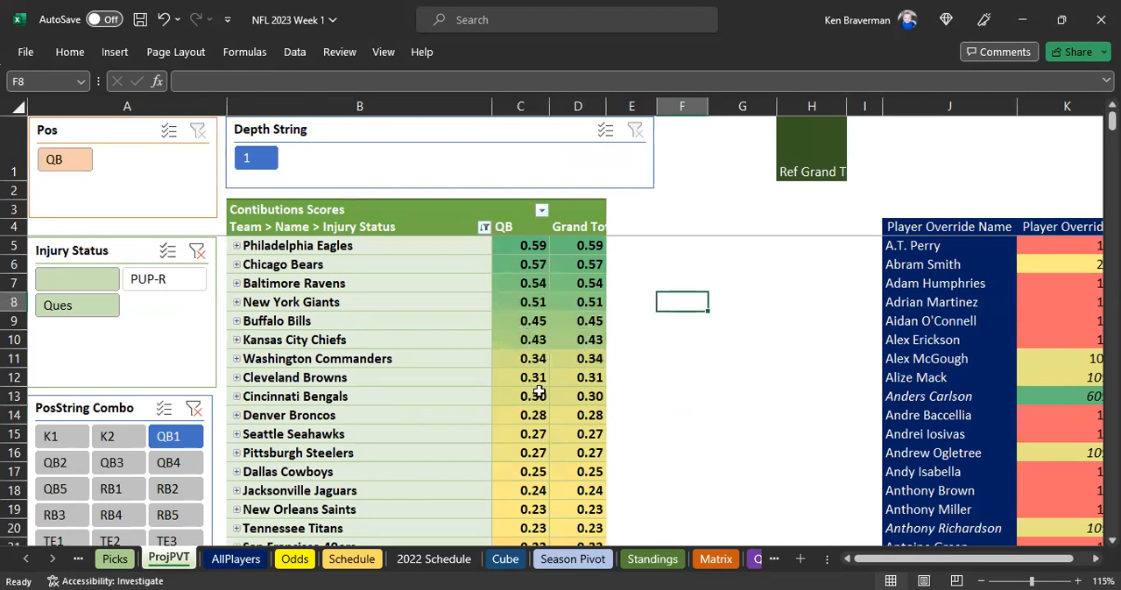
left_click(385, 247)
left_click_drag(450, 260, 514, 380)
scroll(512, 385, "down", 4)
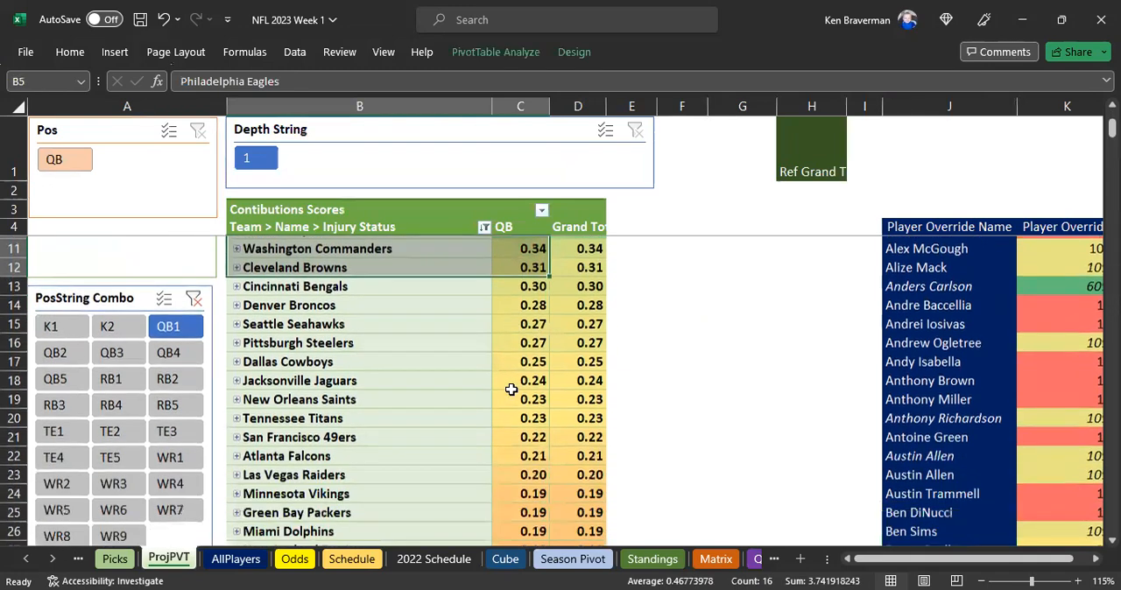
scroll(510, 388, "down", 4)
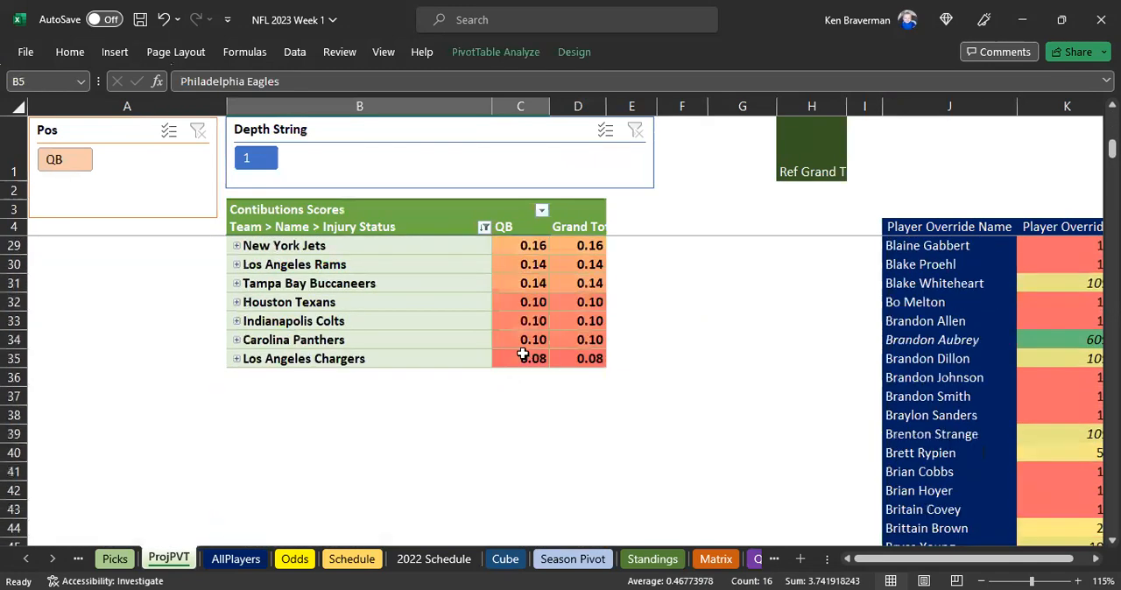
left_click(384, 239)
scroll(385, 412, "up", 8)
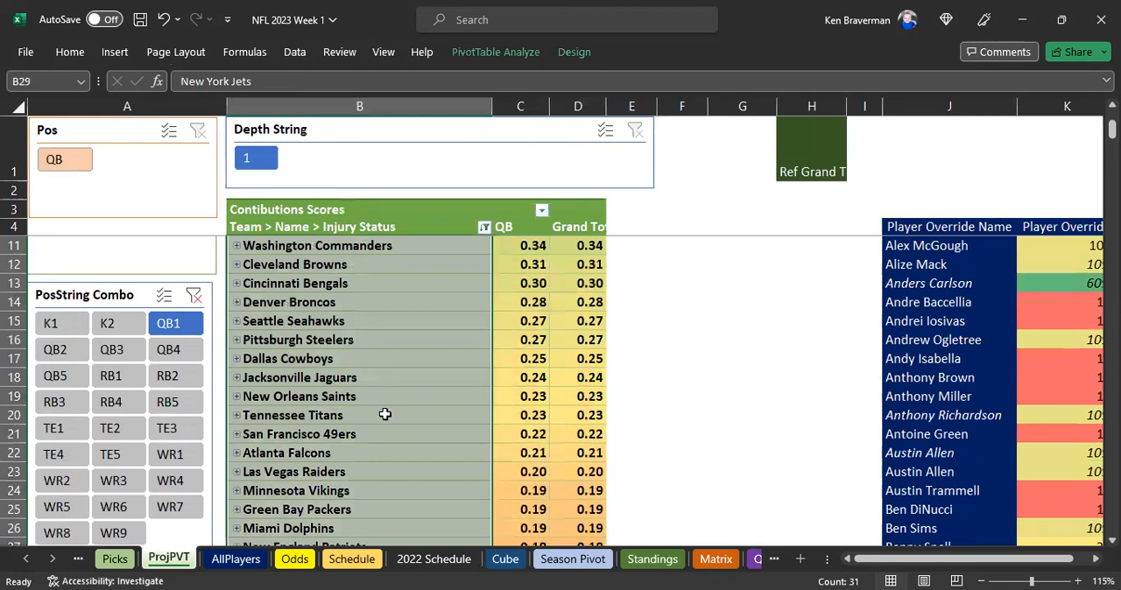
Show the PivotTable field list, place Name above Team in the Rows area, and close the list
right_click(409, 329)
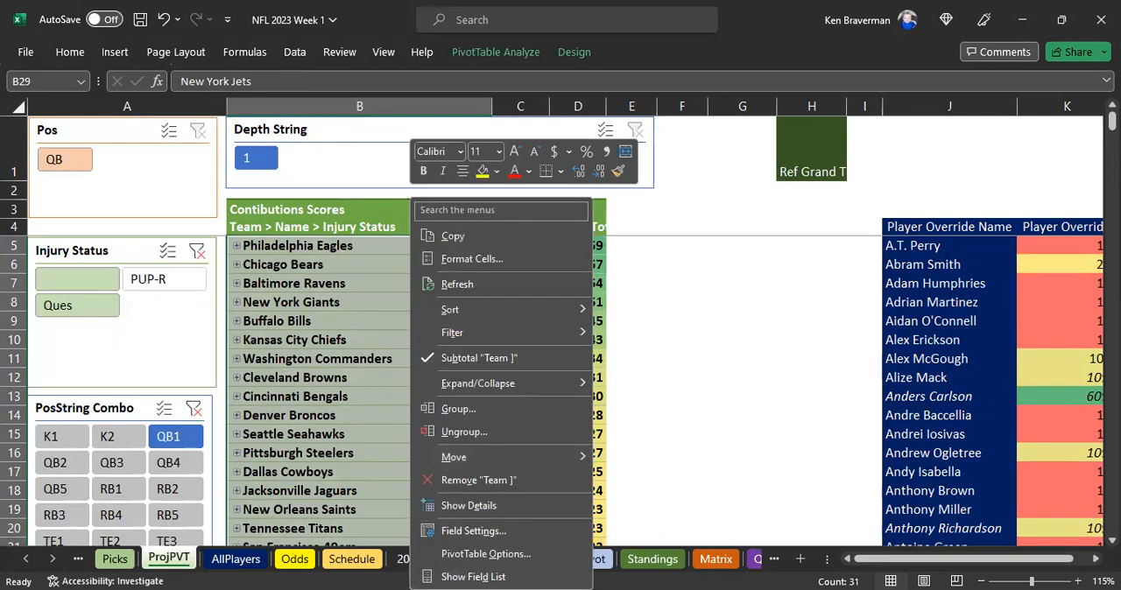
left_click(466, 571)
left_click_drag(1007, 400, 1022, 382)
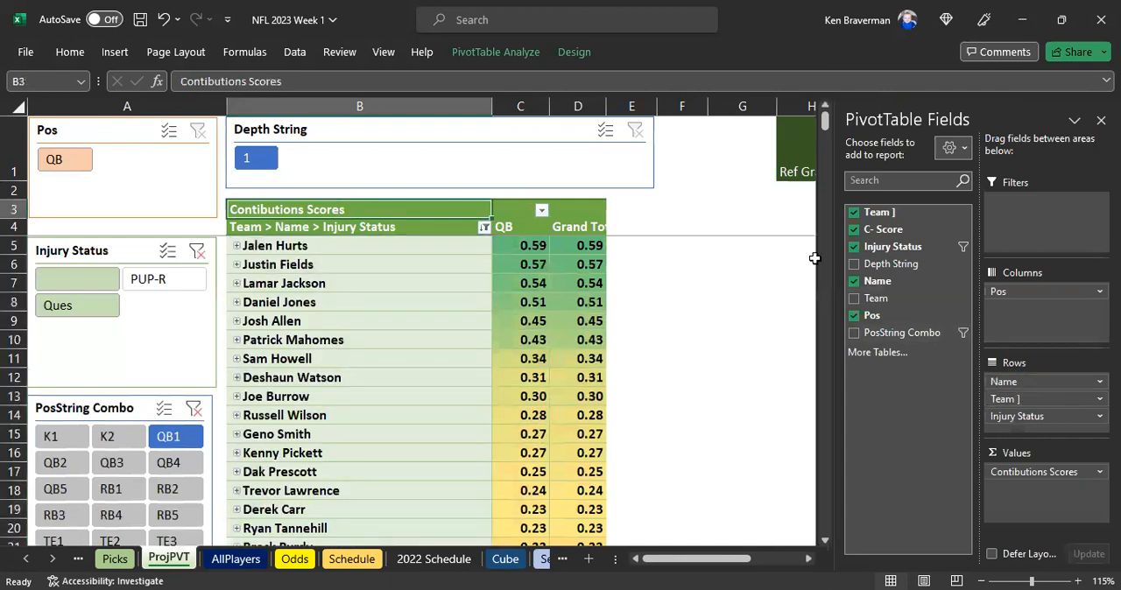
left_click(1101, 120)
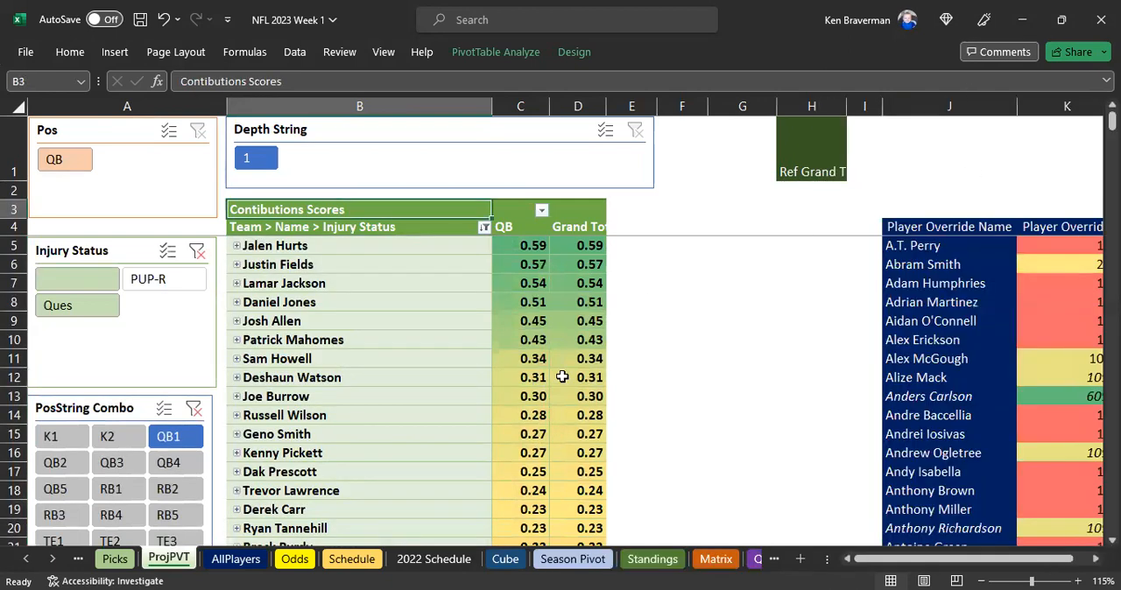
Review the QB1 contribution scores listed by player name down to the lowest-ranked quarterback
left_click(644, 340)
scroll(608, 351, "down", 1, "ctrl")
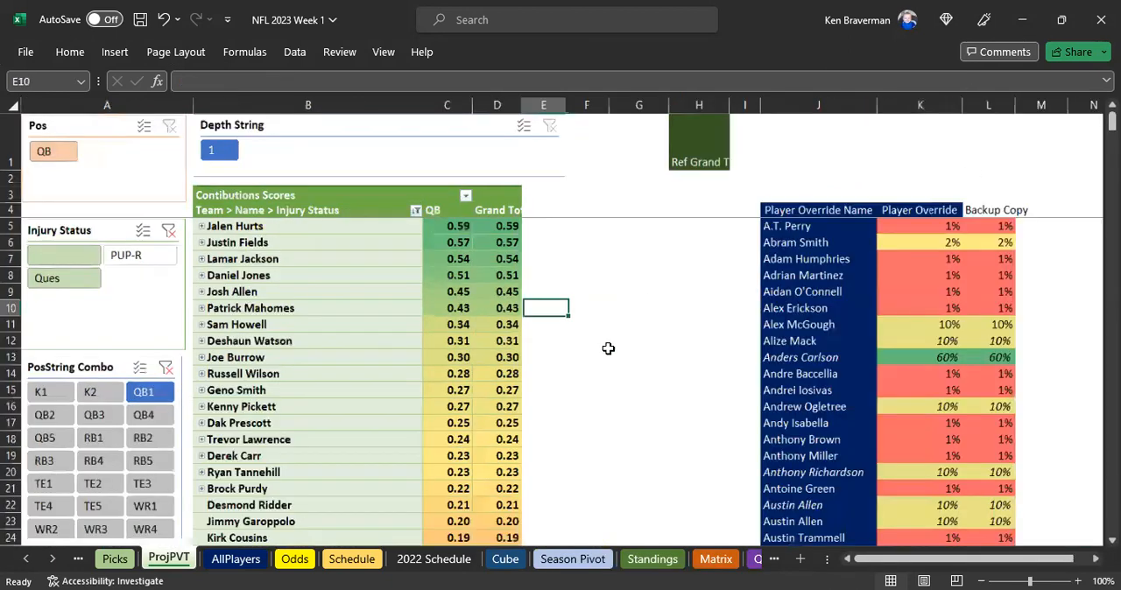
scroll(450, 393, "down", 4)
scroll(447, 398, "down", 1)
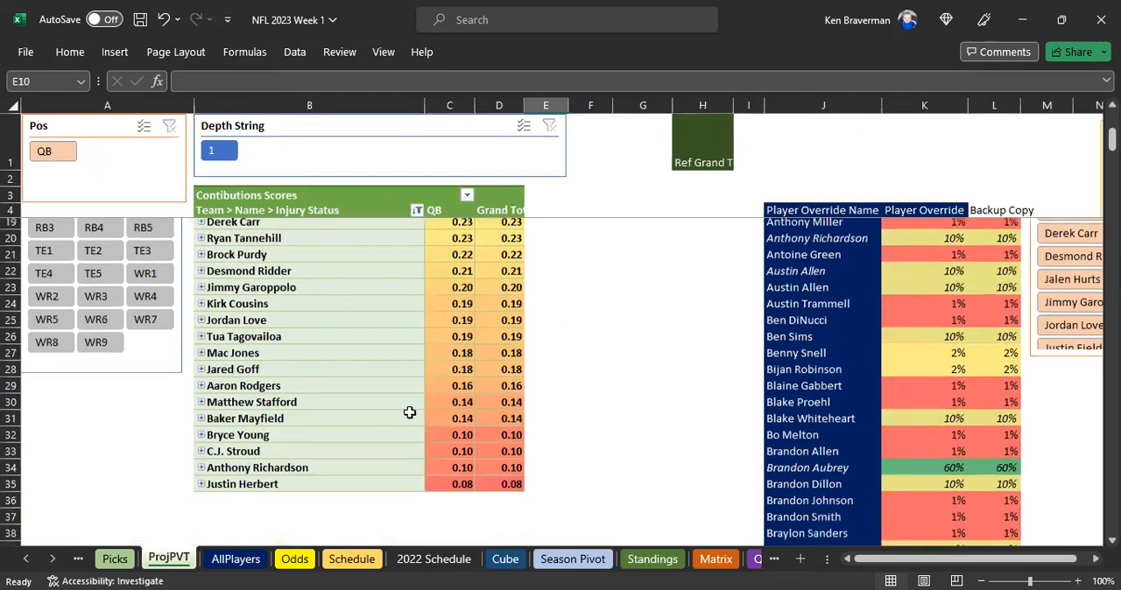
scroll(409, 412, "up", 5)
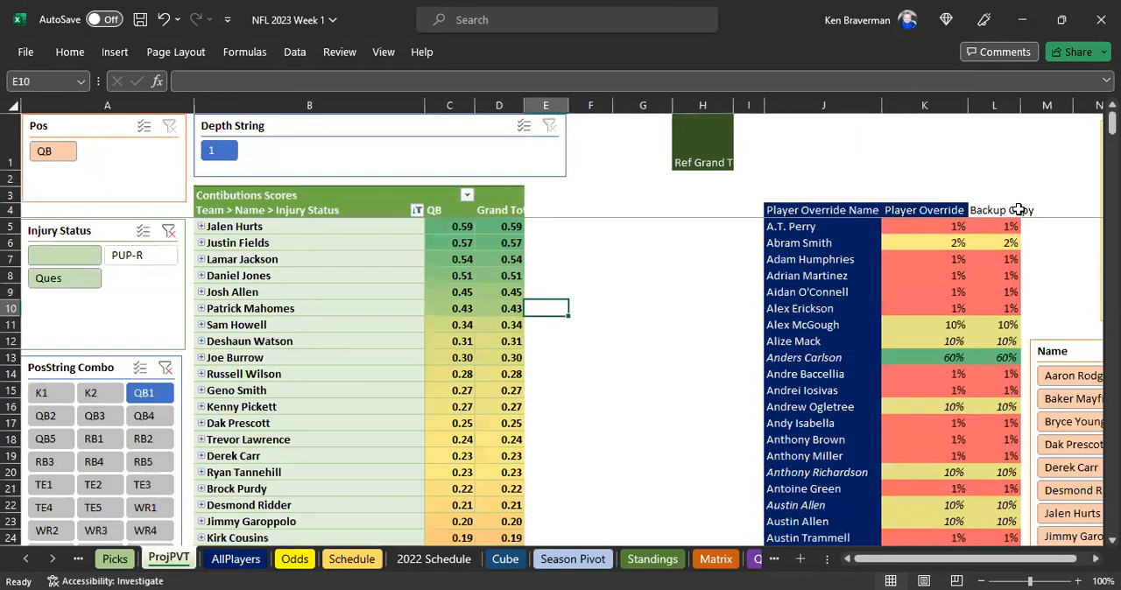
Clear all values in the Player Override column from K5 to K363, keeping the header and the Backup Copy column
left_click(941, 210)
key("Down")
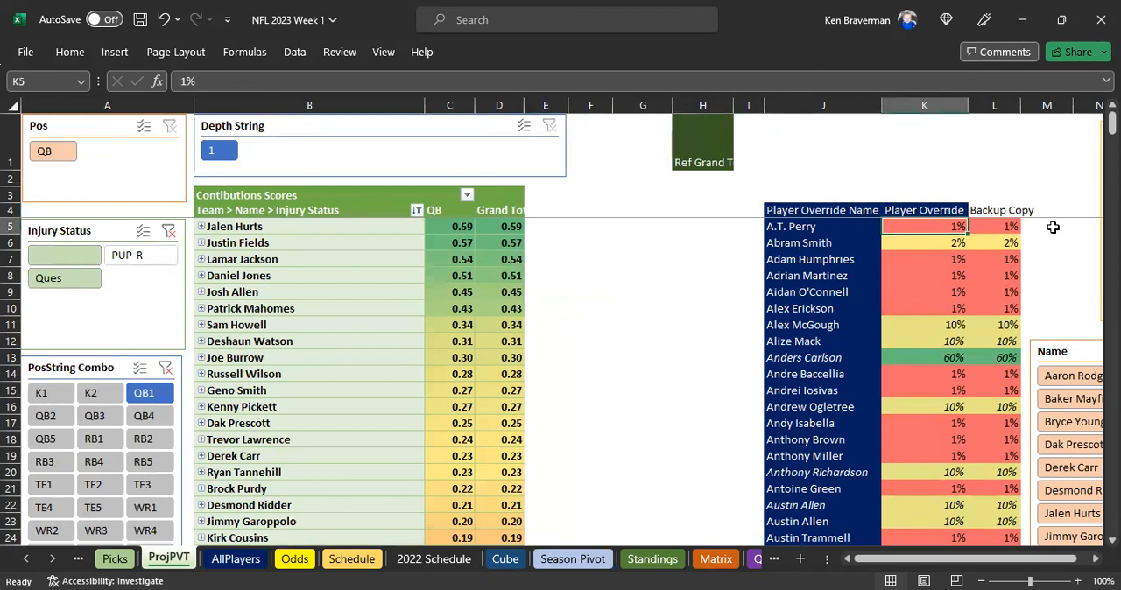
key("Up")
key("ctrl+shift+Down")
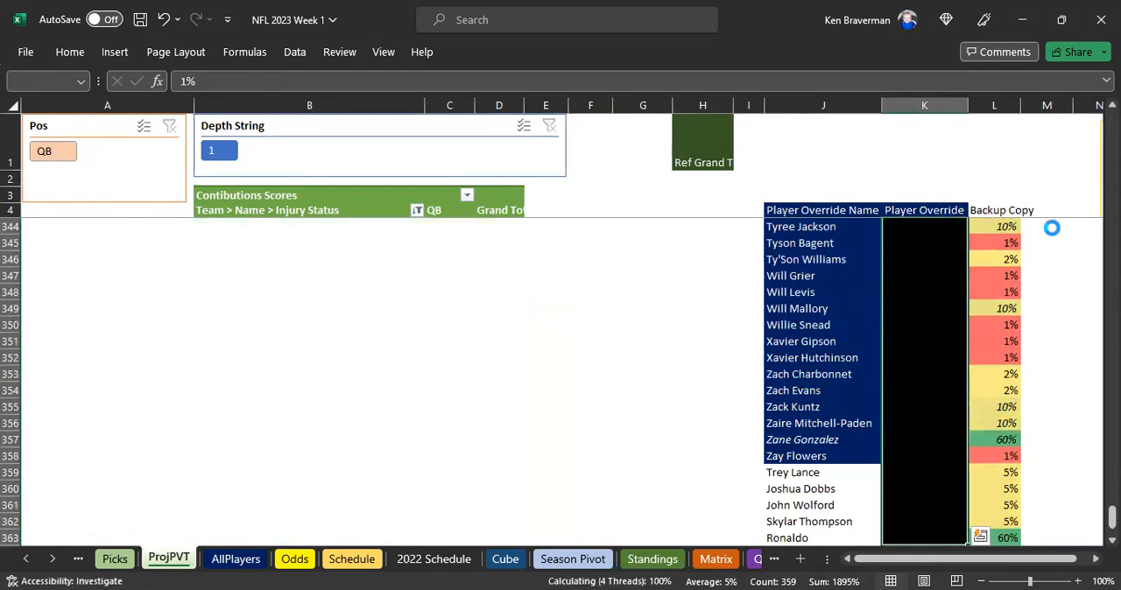
key("Down")
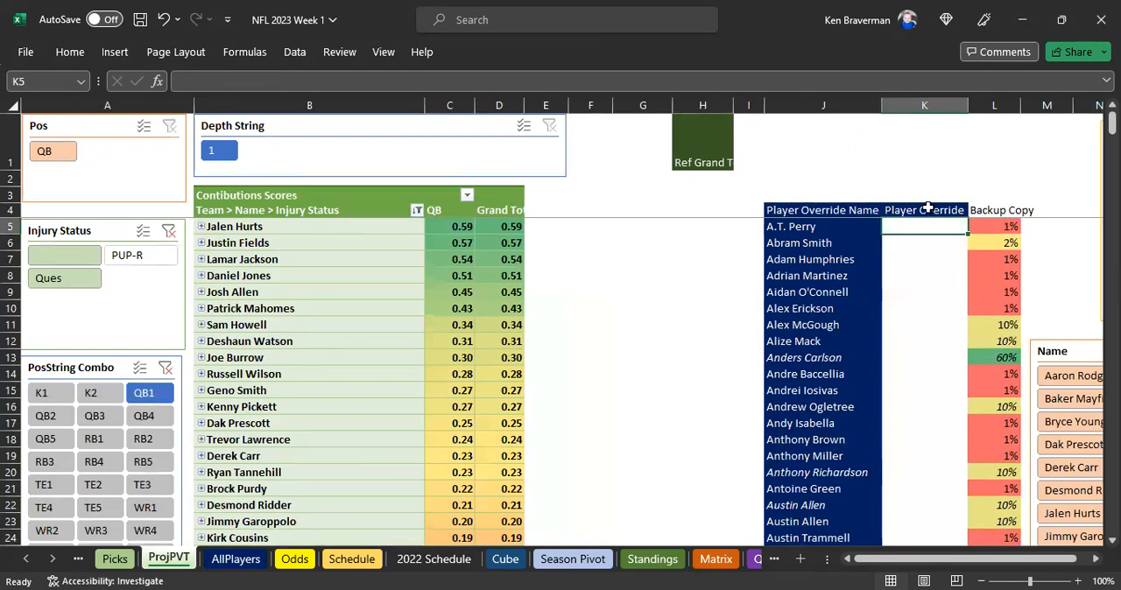
Check the emptied Player Override column against the neighbouring Backup Copy column
left_click(919, 254)
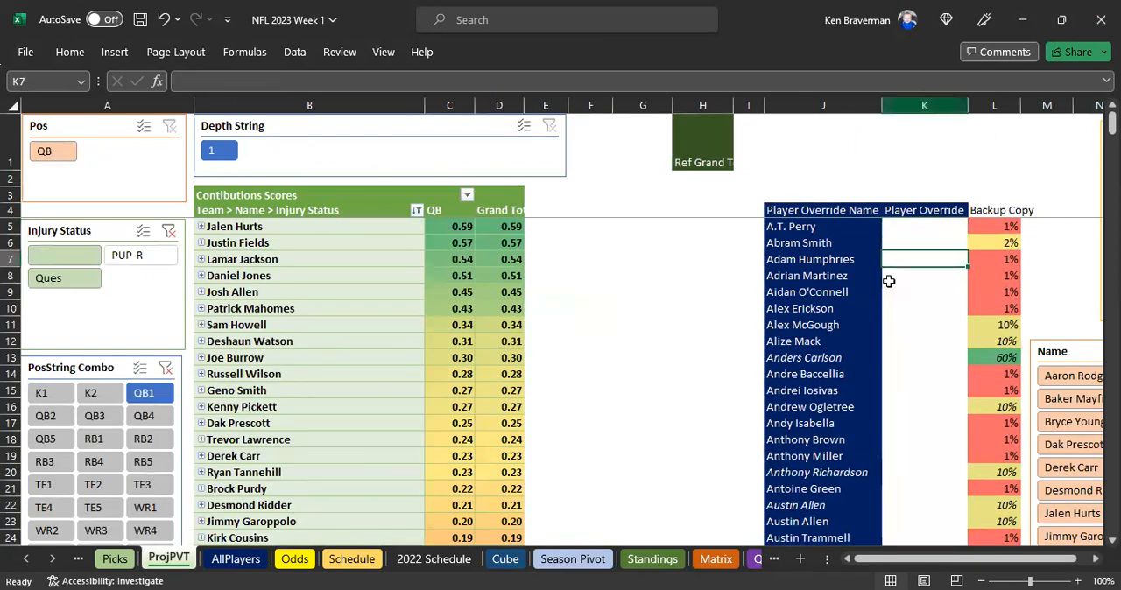
left_click(888, 281)
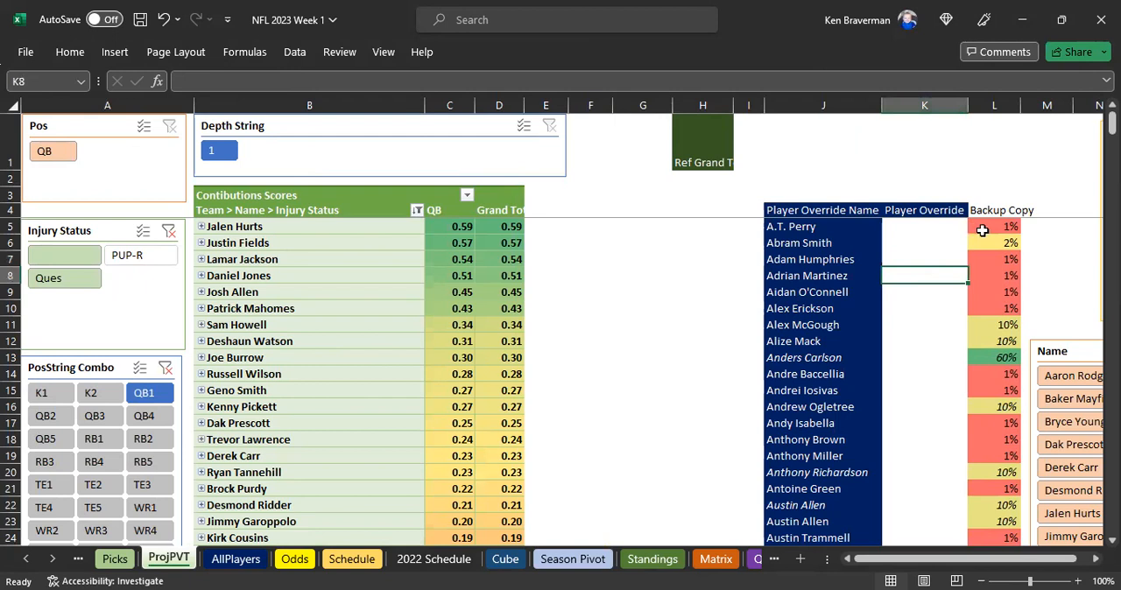
left_click(999, 104)
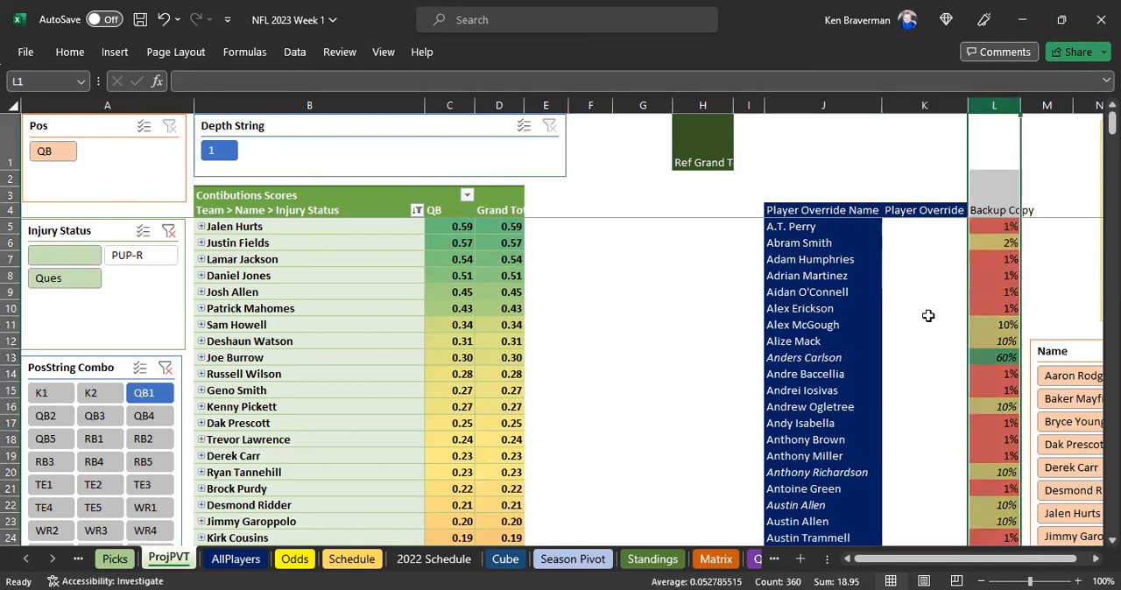
left_click(981, 290)
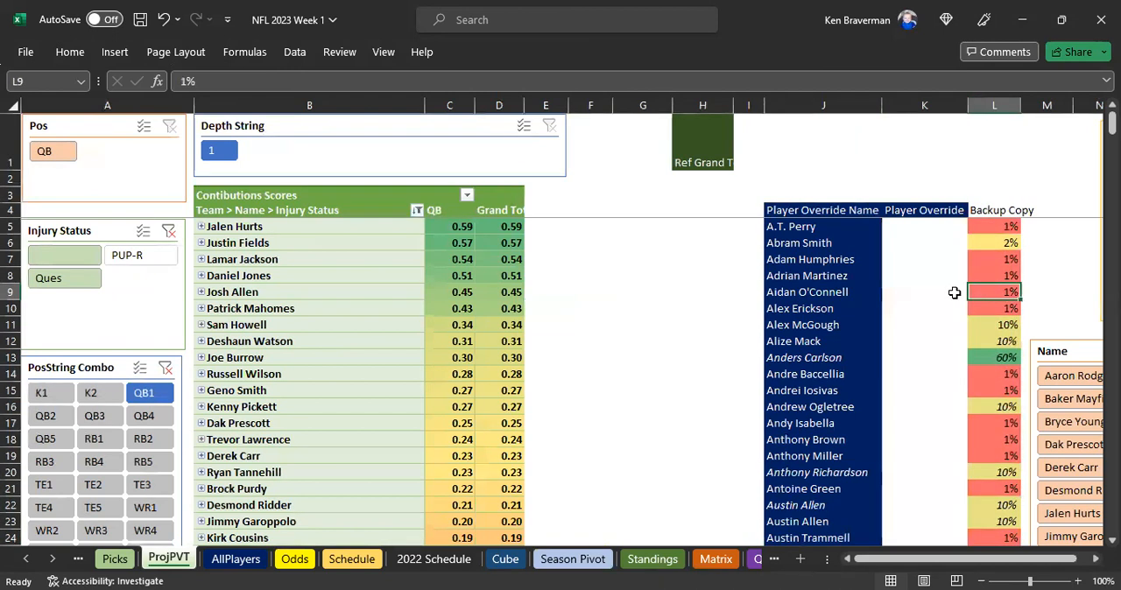
left_click(873, 277)
left_click(922, 216)
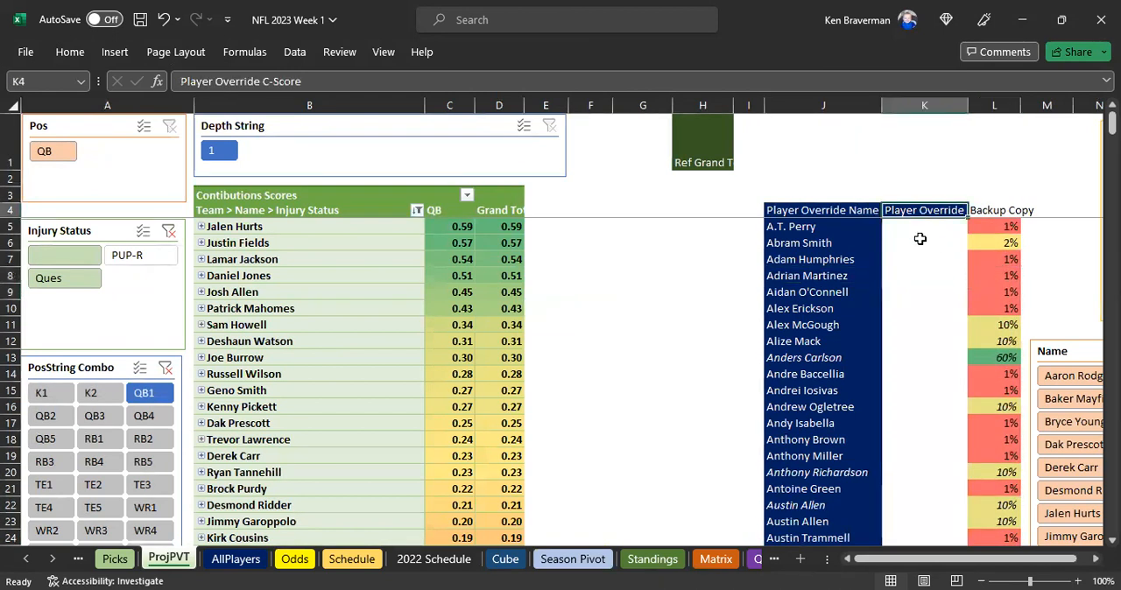
right_click(291, 277)
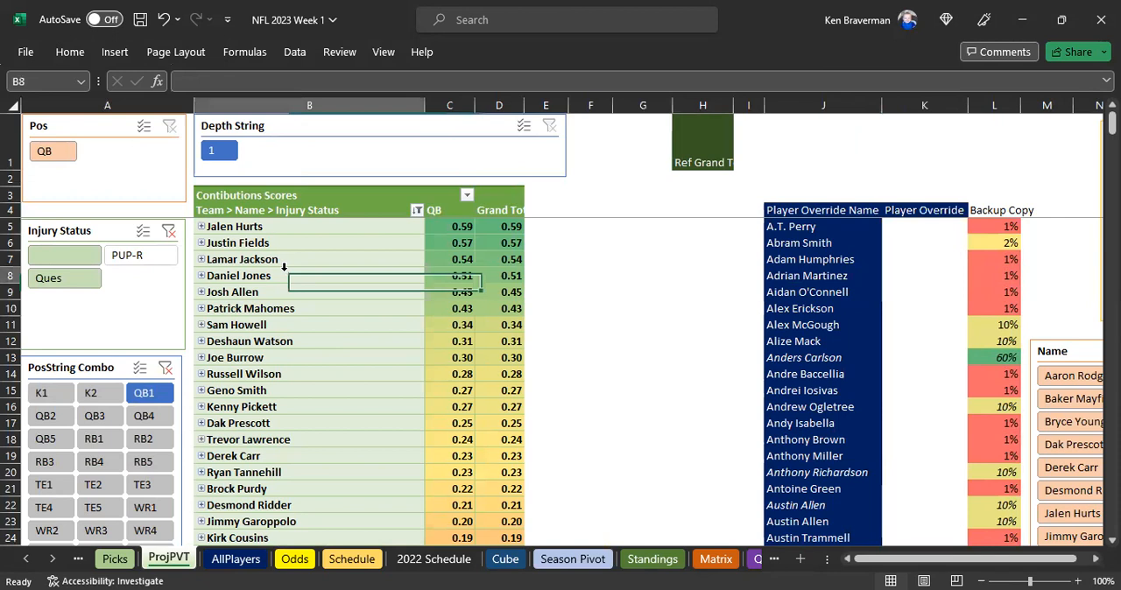
left_click(332, 285)
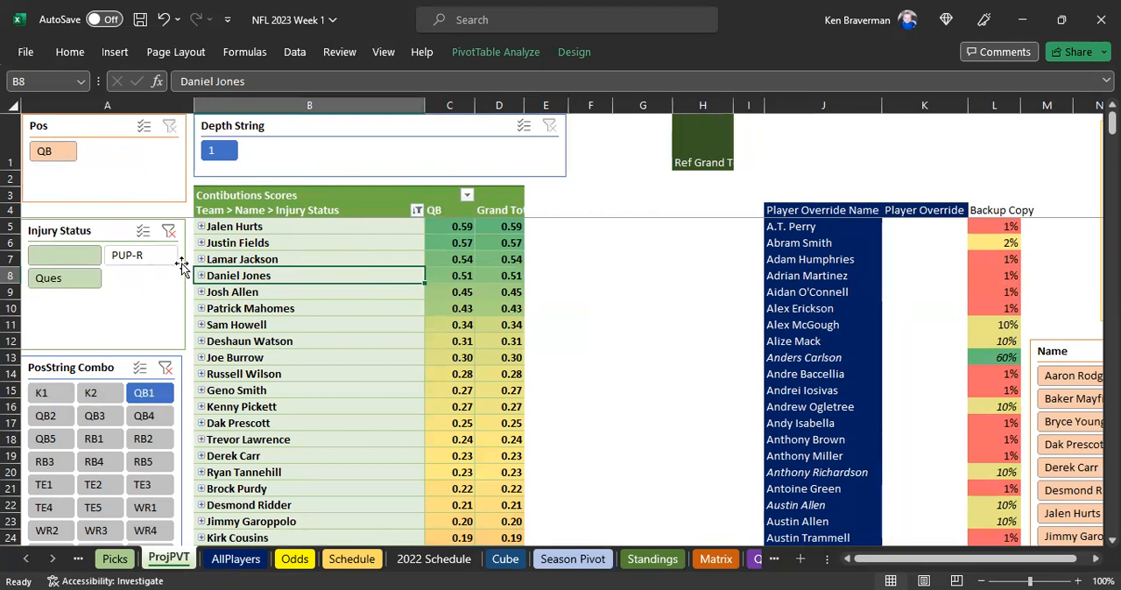
View the QB1 players with all injury statuses, with PUP-R only, and with Ques only
left_click(169, 235)
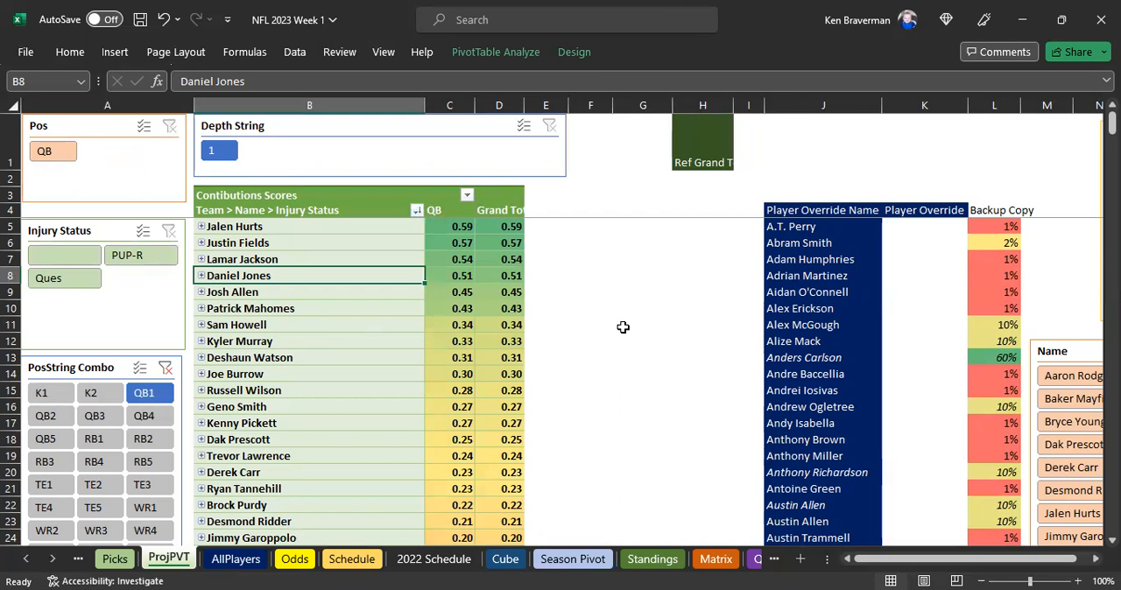
left_click(580, 324)
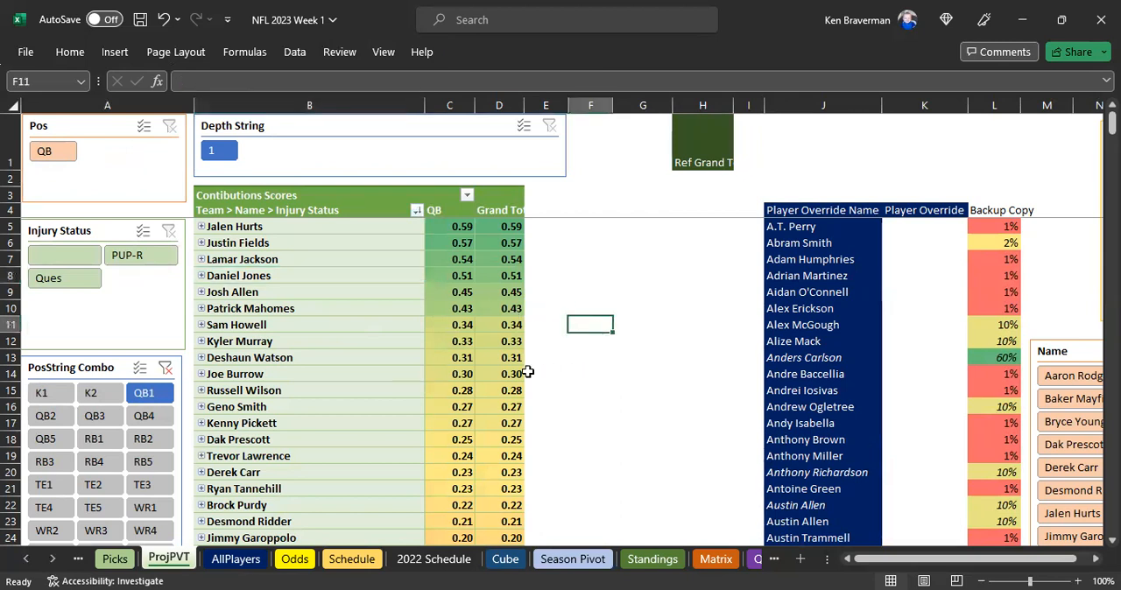
left_click(130, 257)
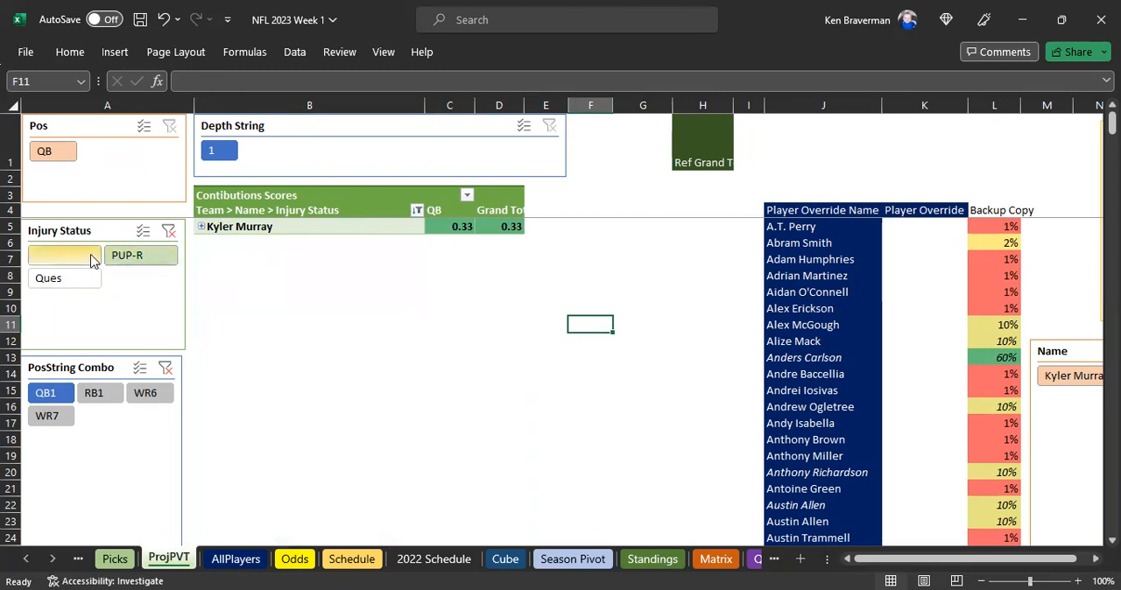
left_click(169, 231)
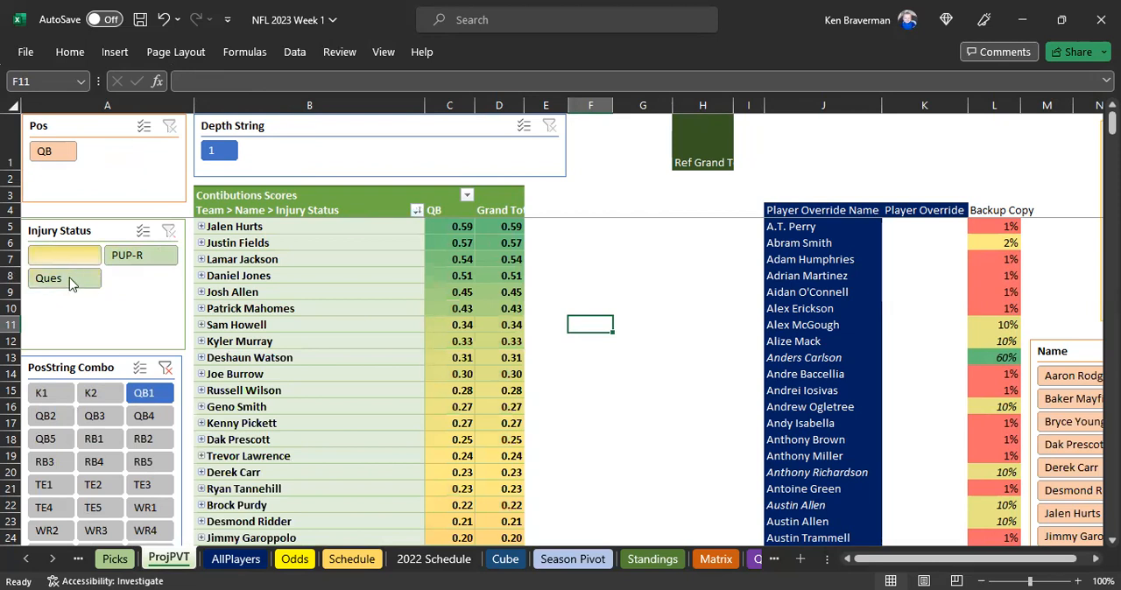
left_click(72, 281)
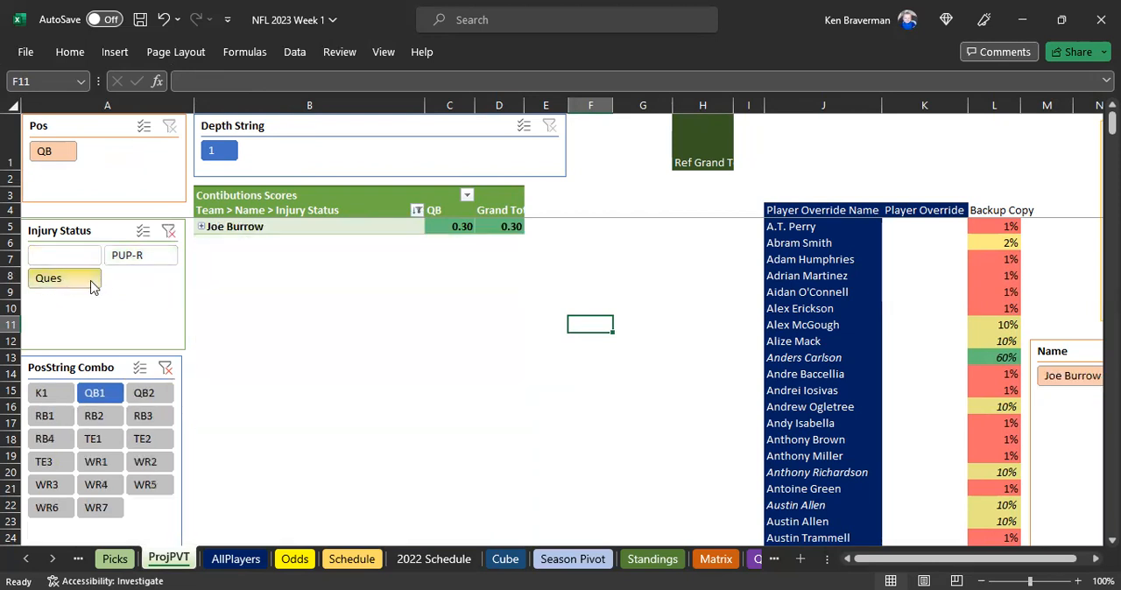
left_click_drag(409, 233, 452, 224)
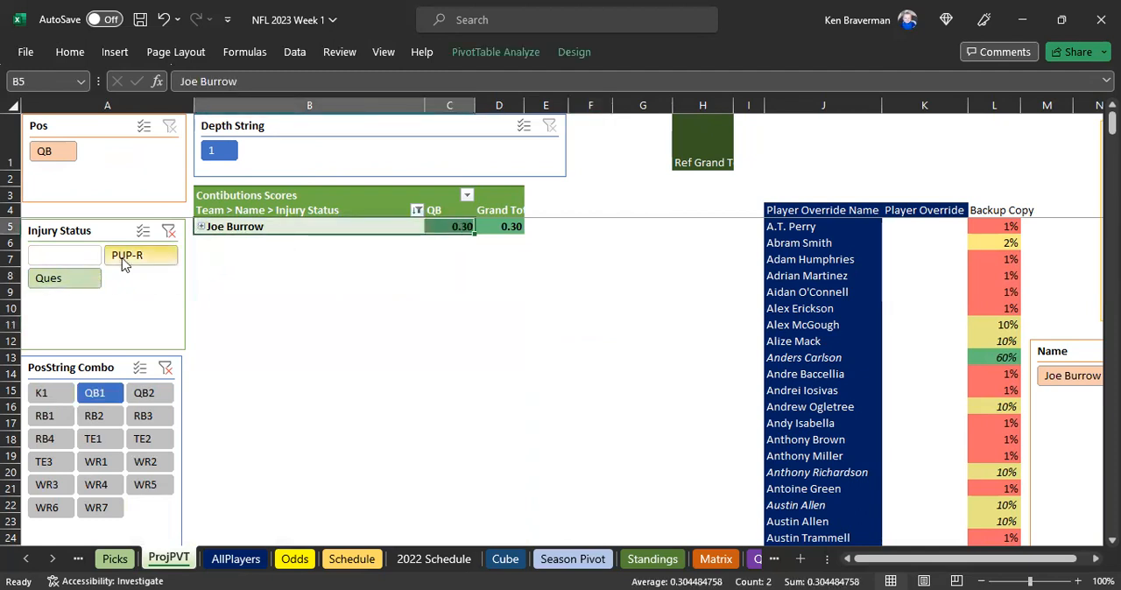
Filter Injury Status to the blank and Ques values, leaving PUP-R out
left_click(69, 261)
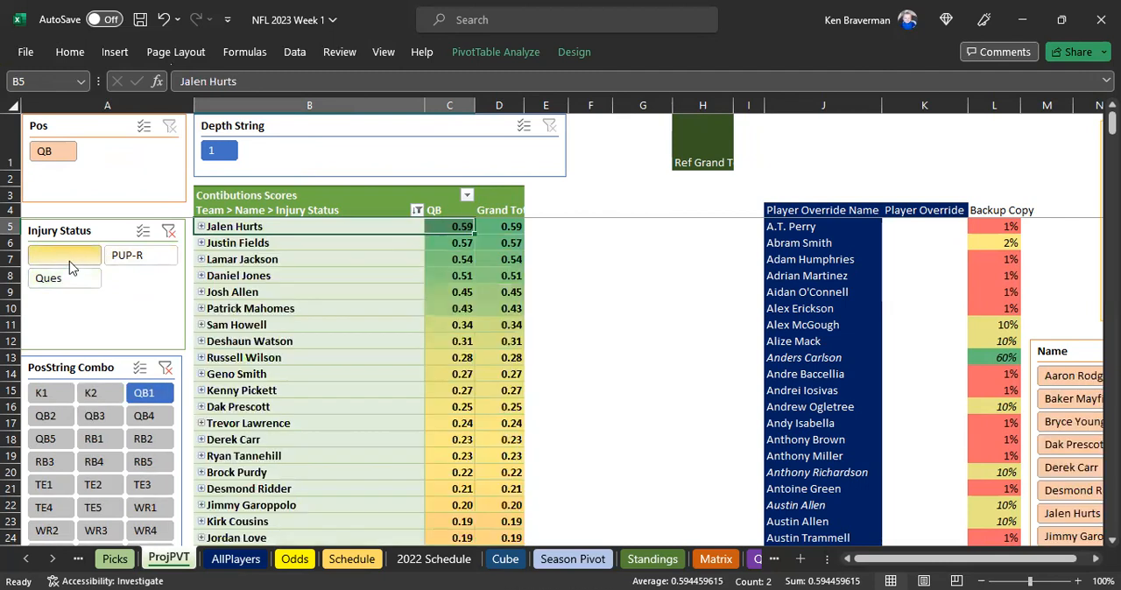
left_click(71, 279, "ctrl")
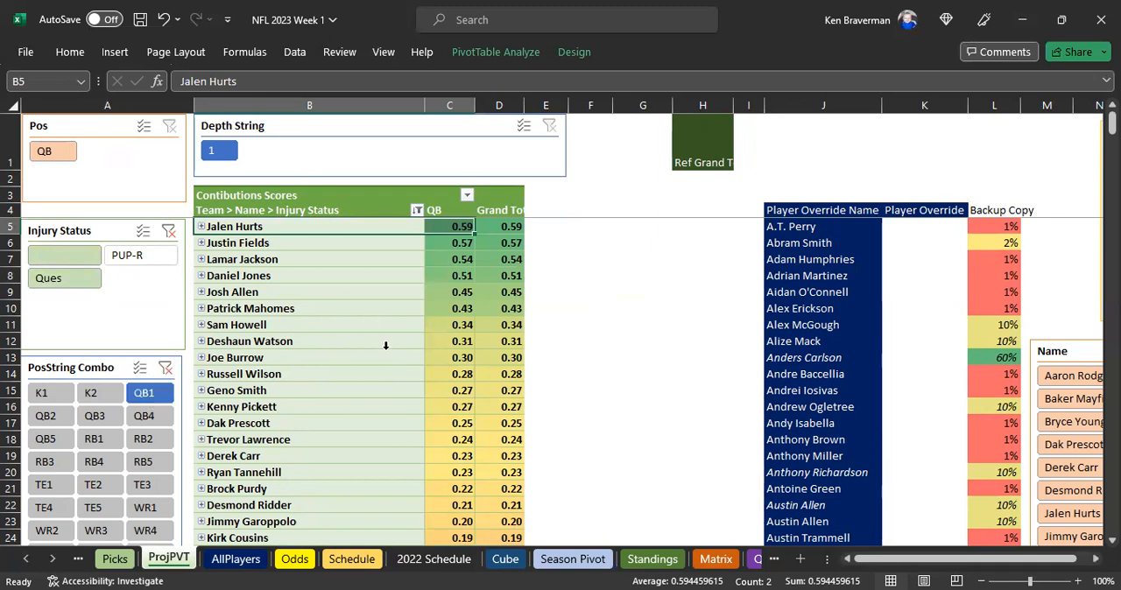
left_click_drag(314, 226, 521, 293)
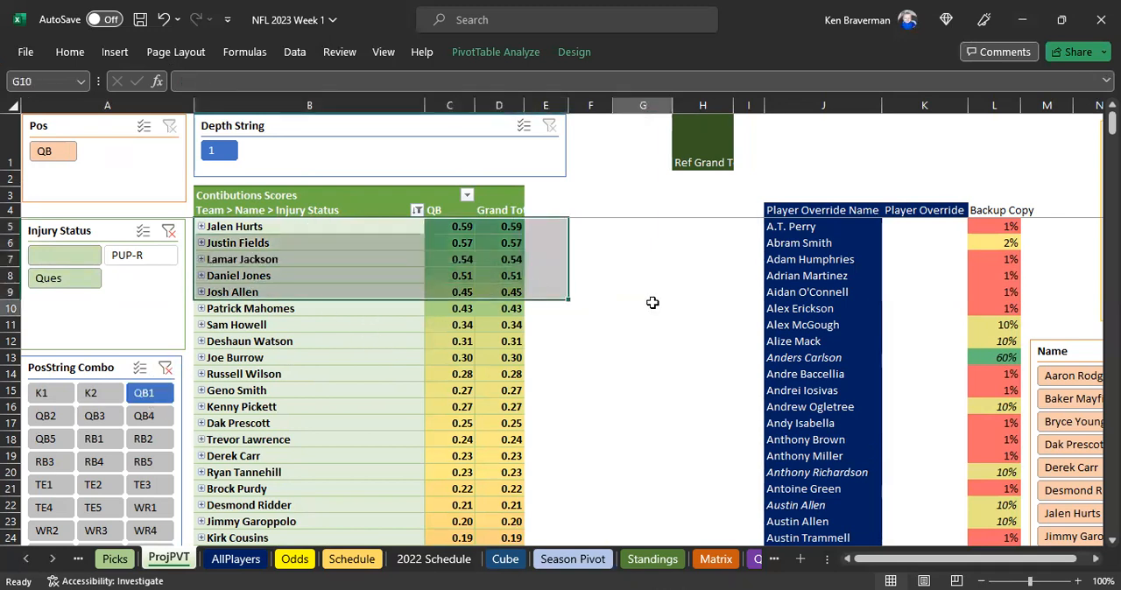
left_click(650, 307)
Look up the teams of the top-ranked quarterbacks down to Patrick Mahomes by expanding their rows, and collapse each row again
scroll(608, 398, "up", 1, "ctrl")
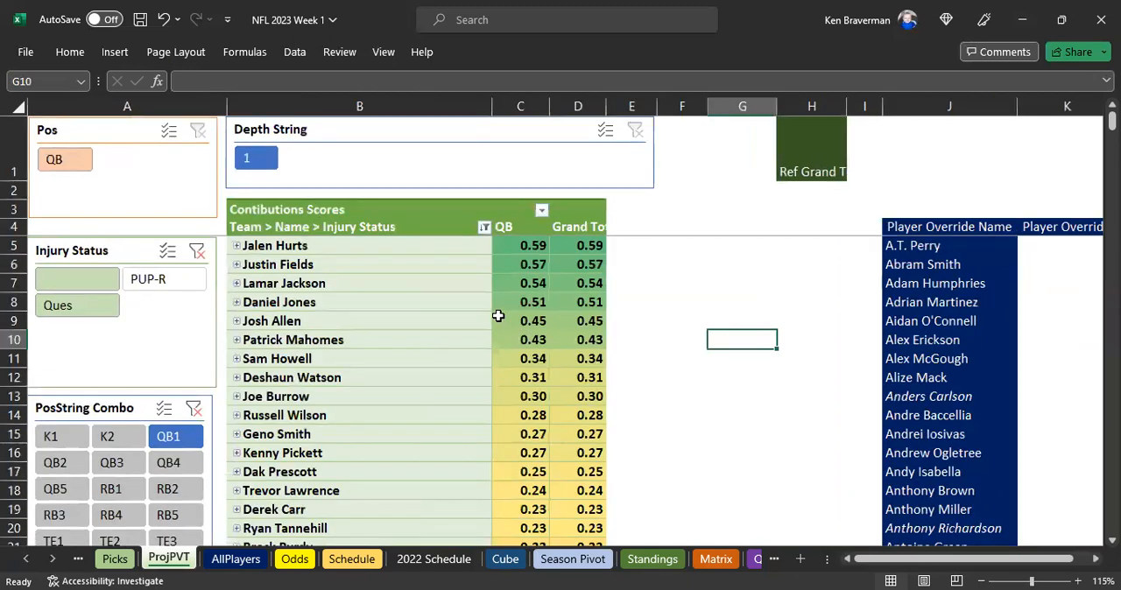
left_click(273, 246)
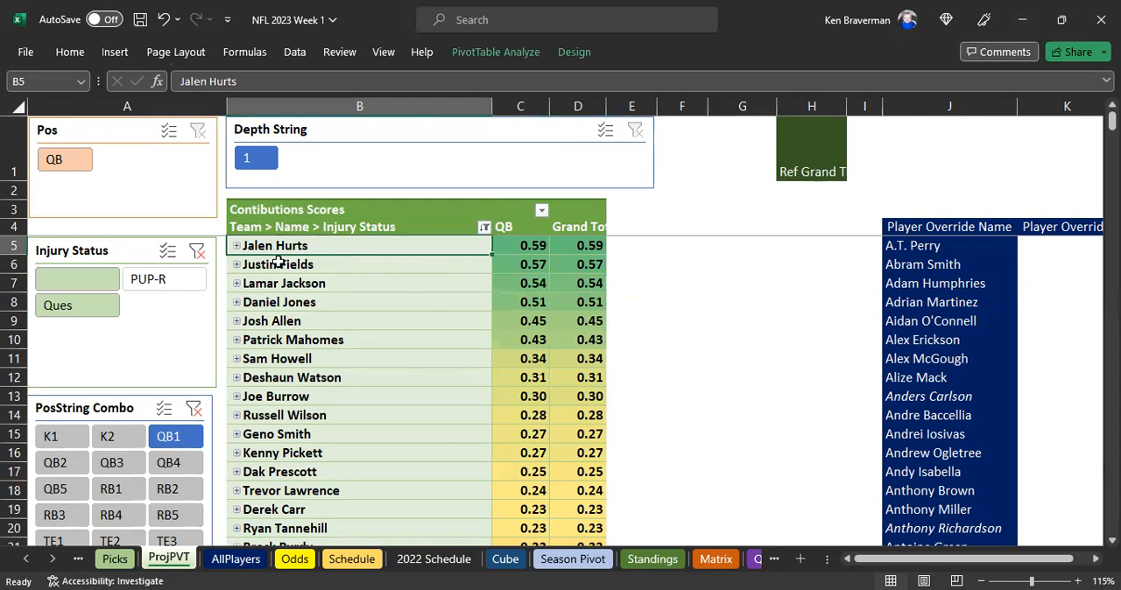
left_click(235, 265)
left_click(235, 266)
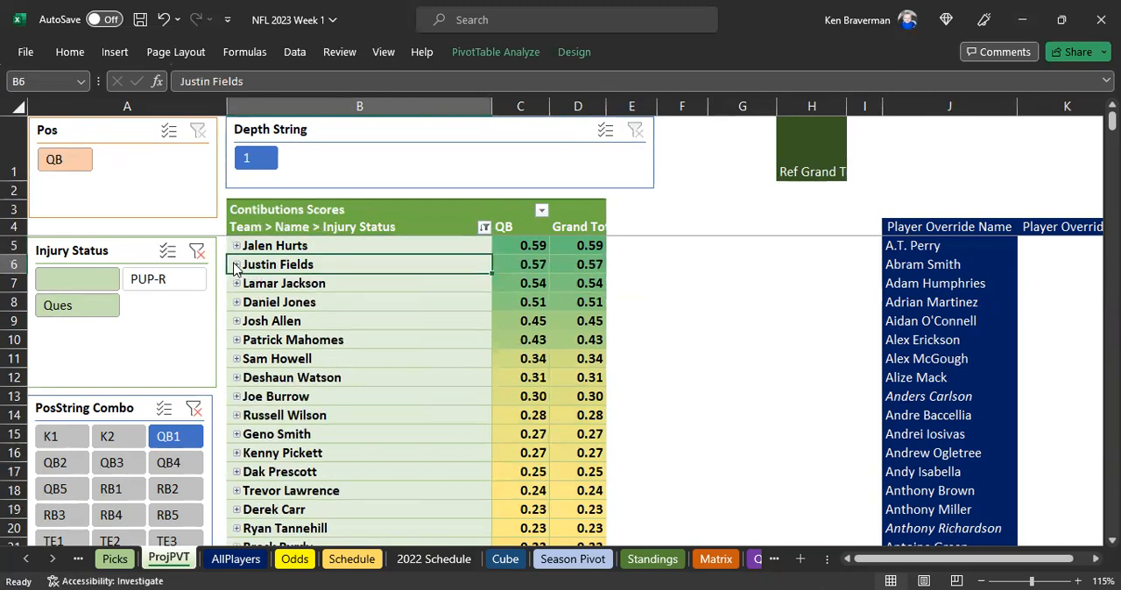
left_click(235, 285)
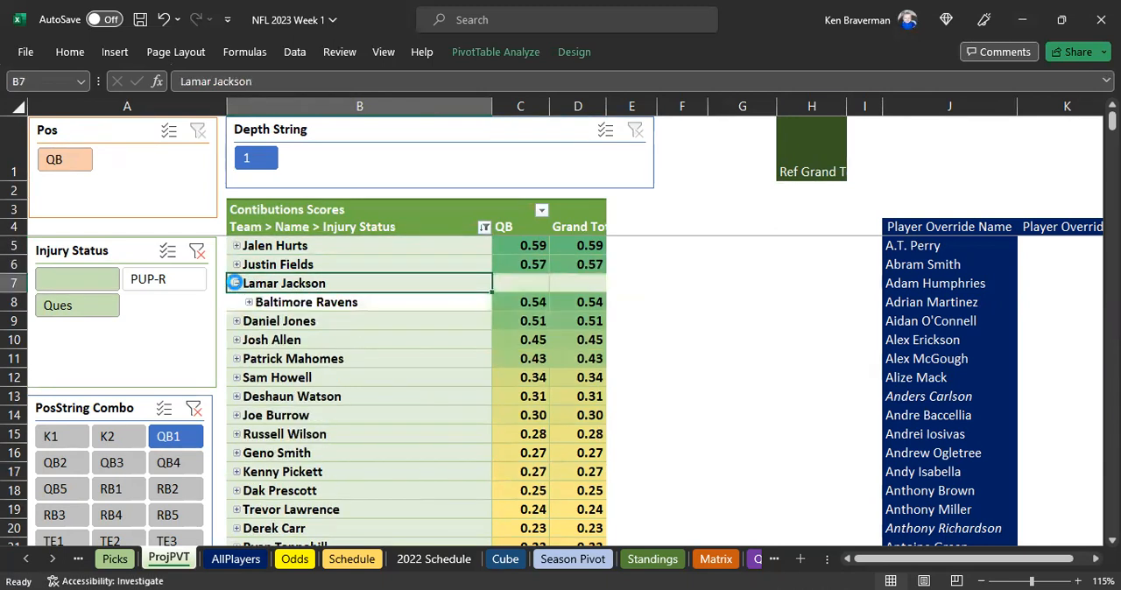
left_click(236, 285)
left_click(235, 303)
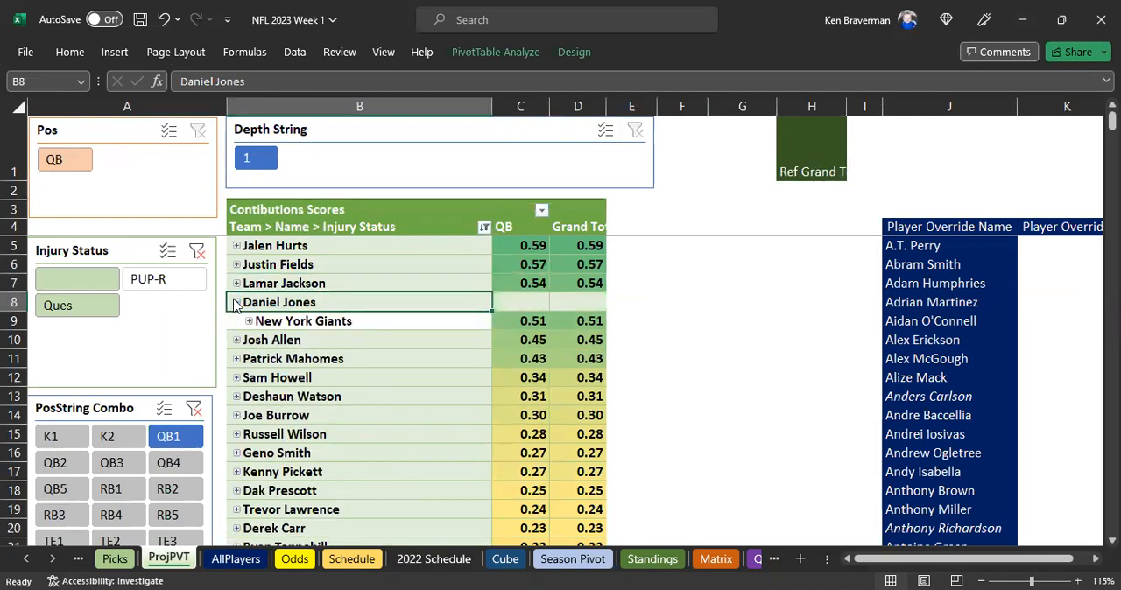
left_click(236, 303)
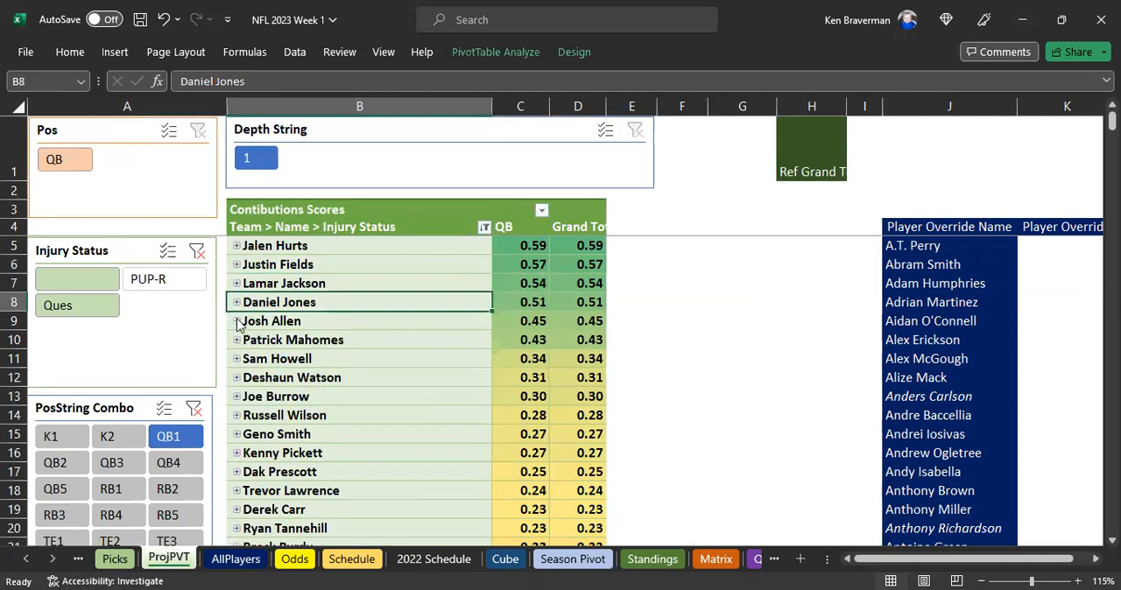
left_click(236, 322)
left_click(236, 322)
left_click(236, 321)
left_click(236, 340)
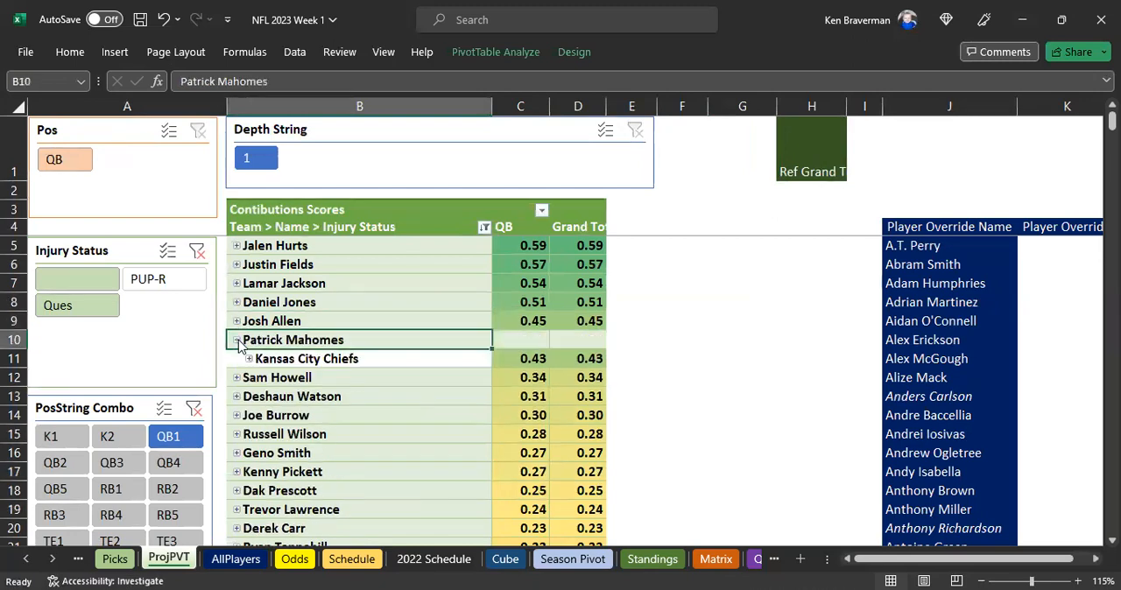
left_click(237, 341)
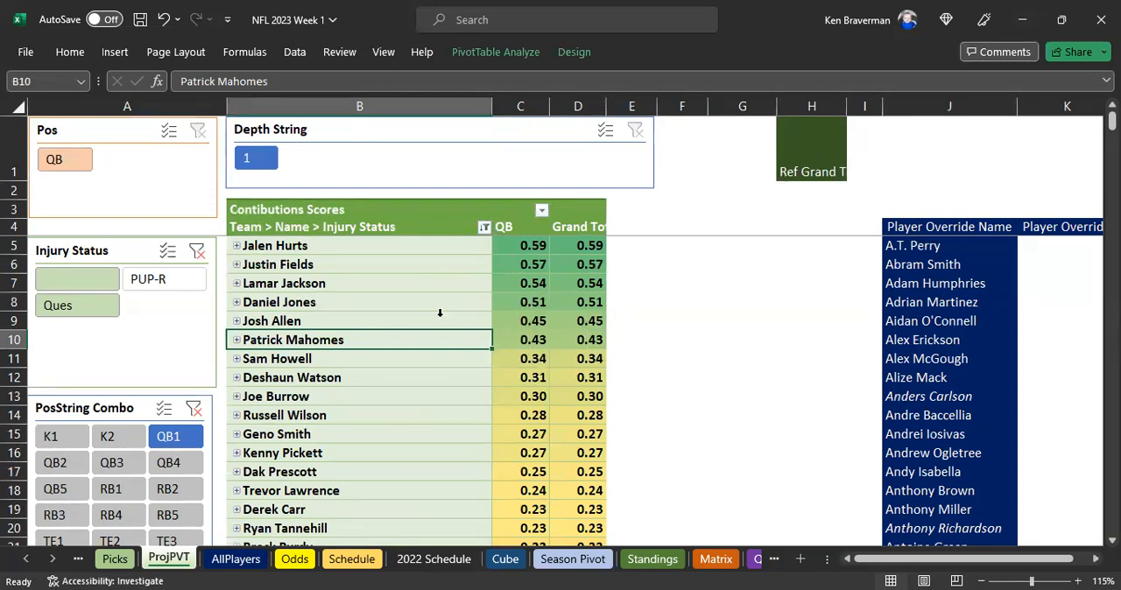
Examine the QB1 scores of the top seven quarterbacks and the mid-ranked ones such as Trevor Lawrence, Derek Carr and Jordan Love
left_click(520, 363)
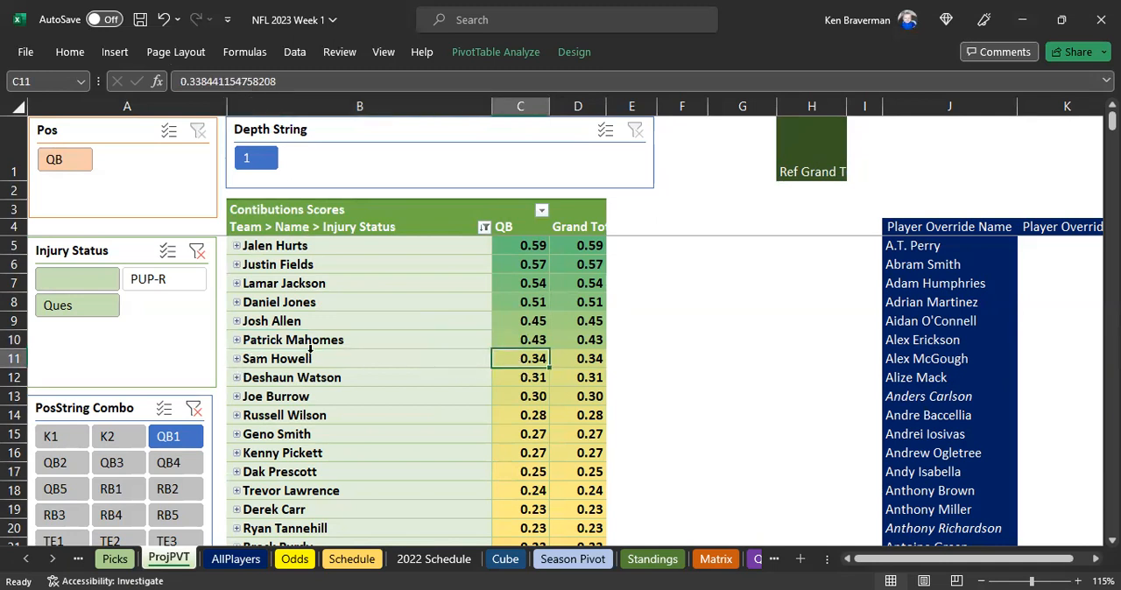
left_click_drag(332, 248, 316, 352)
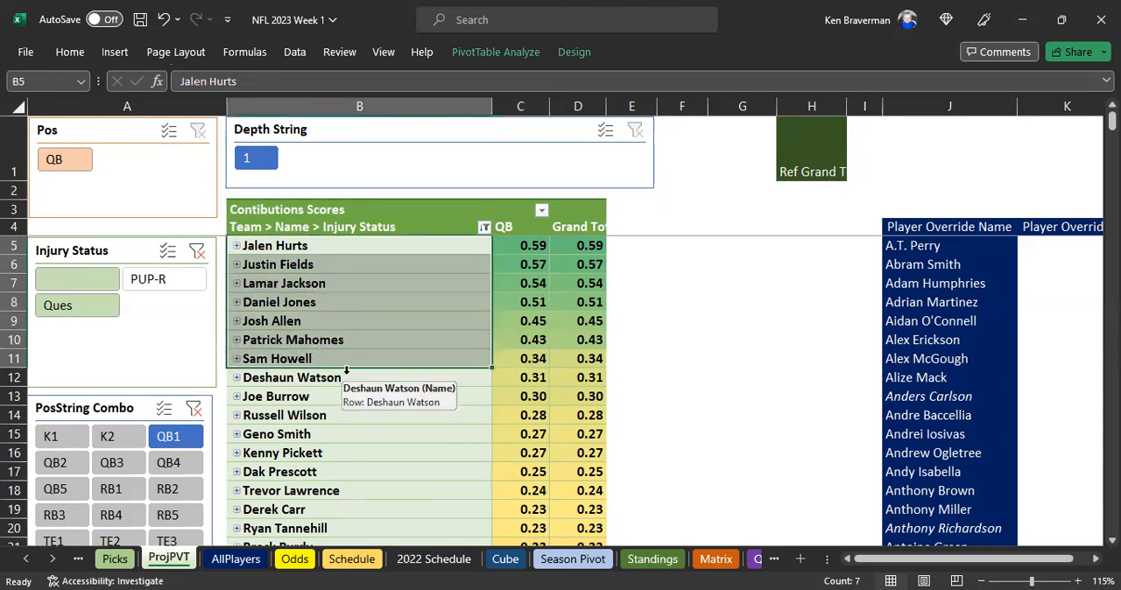
left_click(324, 343)
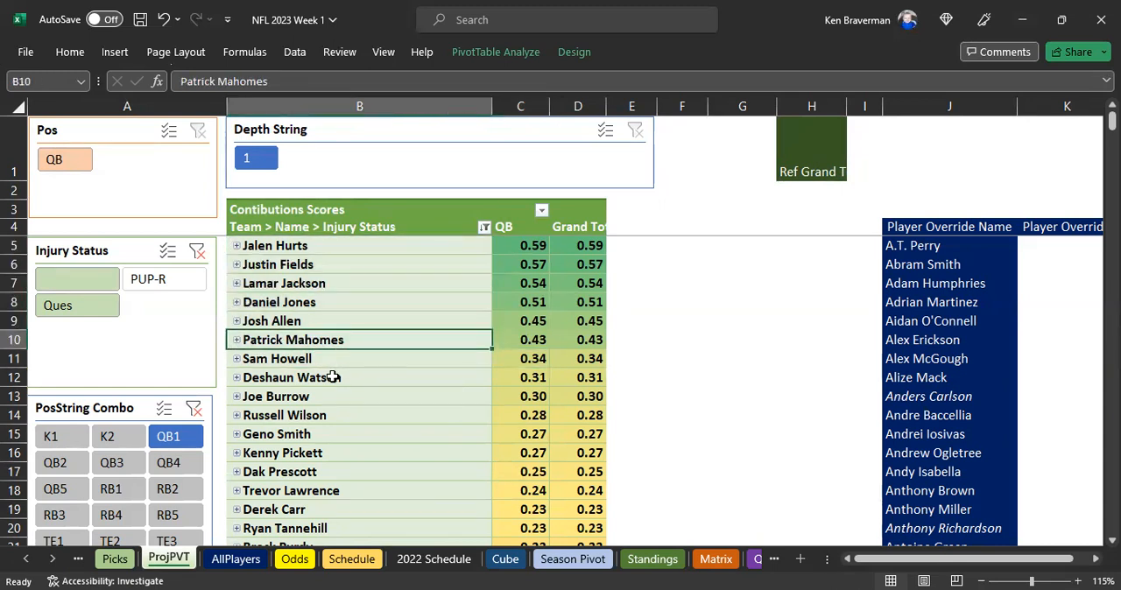
left_click(318, 418)
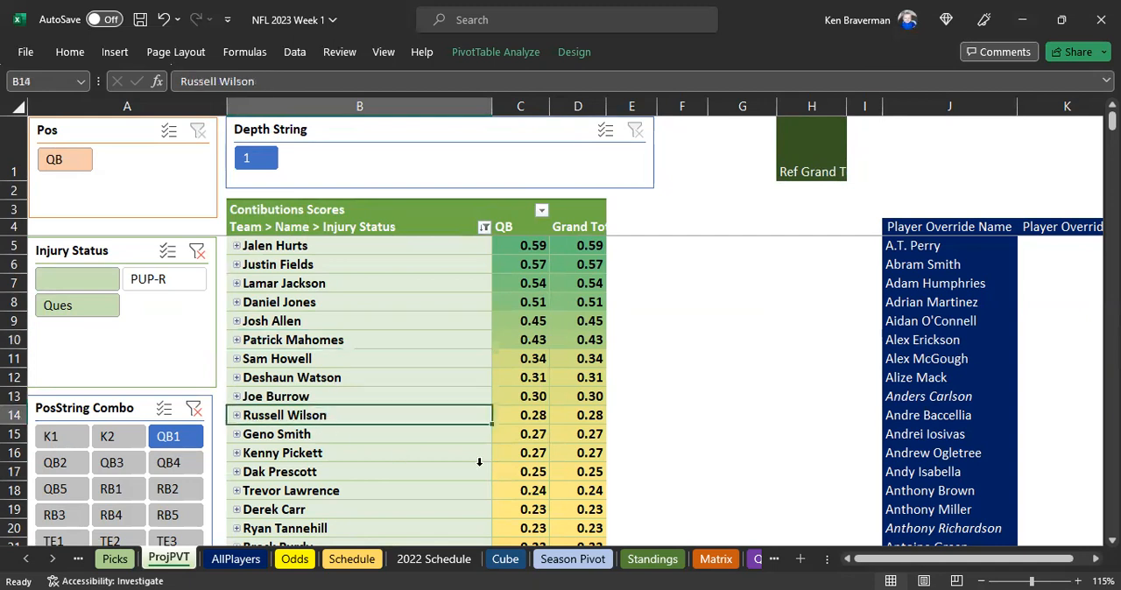
scroll(478, 460, "down", 4)
left_click(330, 396)
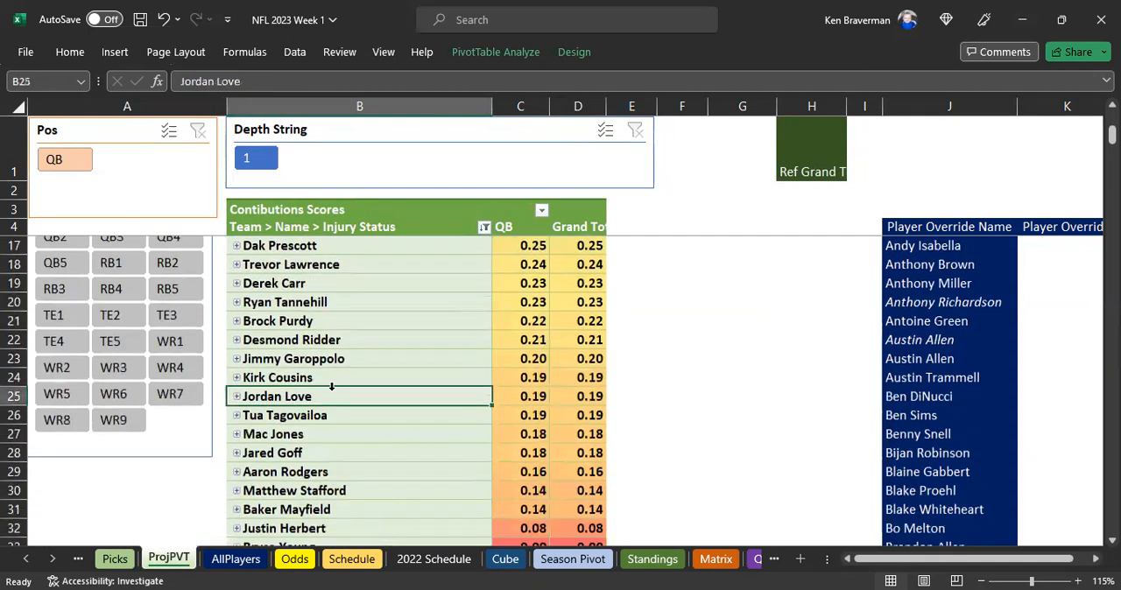
left_click(350, 284)
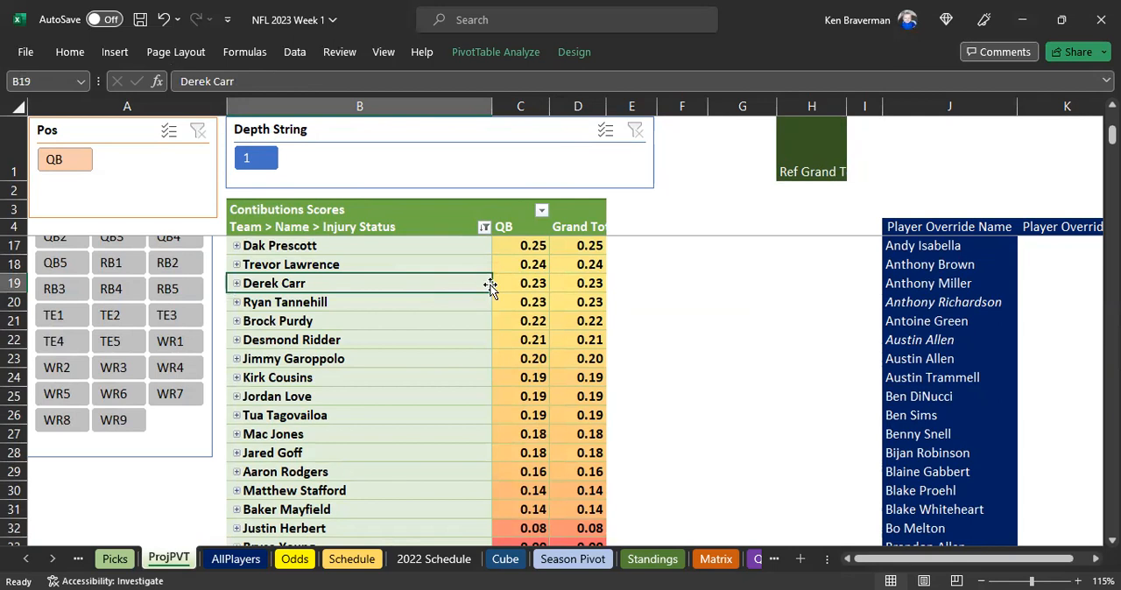
left_click(464, 265)
left_click_drag(482, 264, 521, 272)
scroll(517, 287, "up", 2)
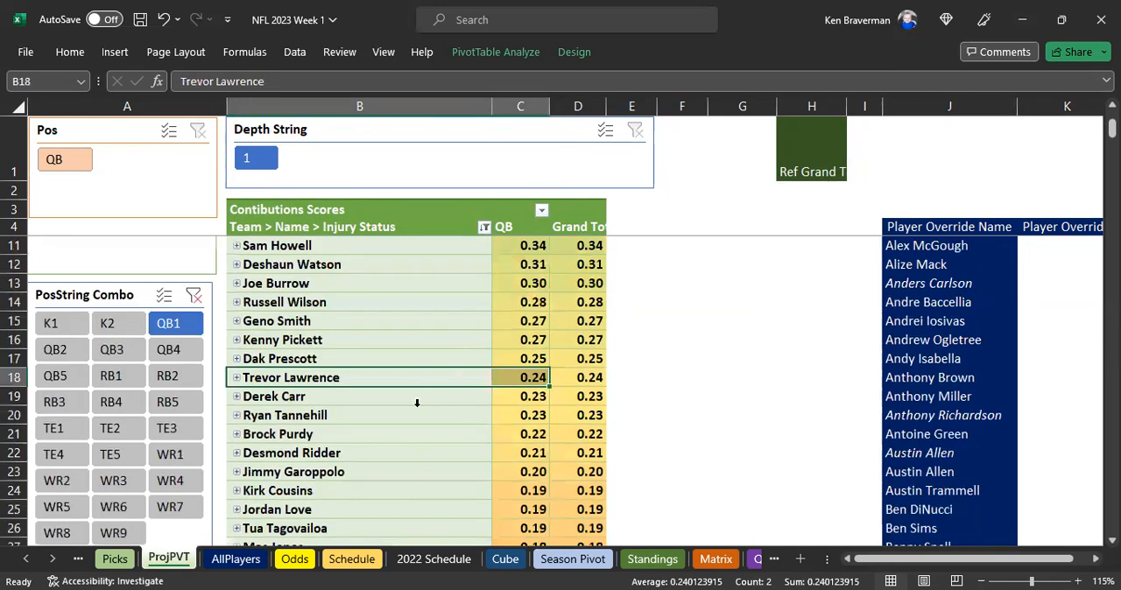
left_click(537, 377)
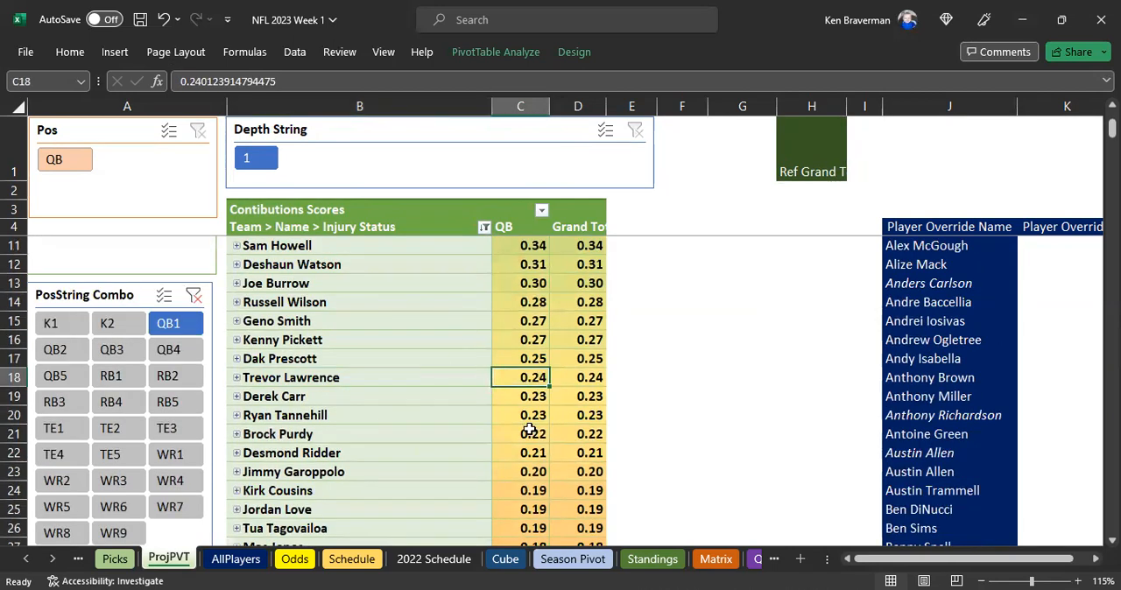
Review the full QB1 ranking again from Jalen Hurts down to Anthony Richardson
scroll(455, 428, "up", 1)
scroll(454, 427, "up", 1)
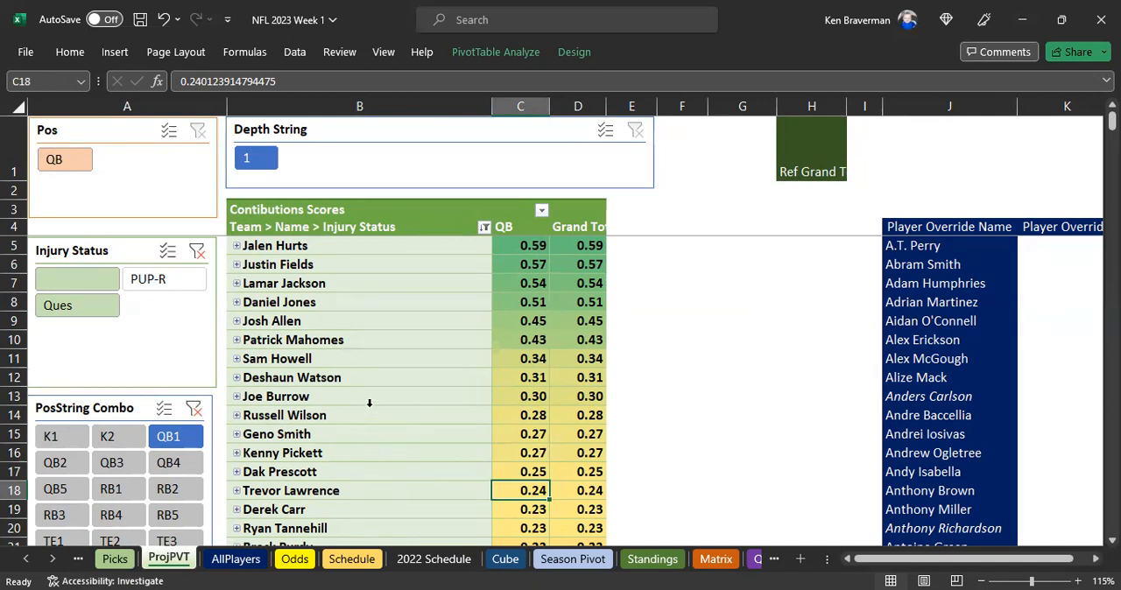
left_click_drag(403, 253, 383, 431)
scroll(383, 432, "down", 4)
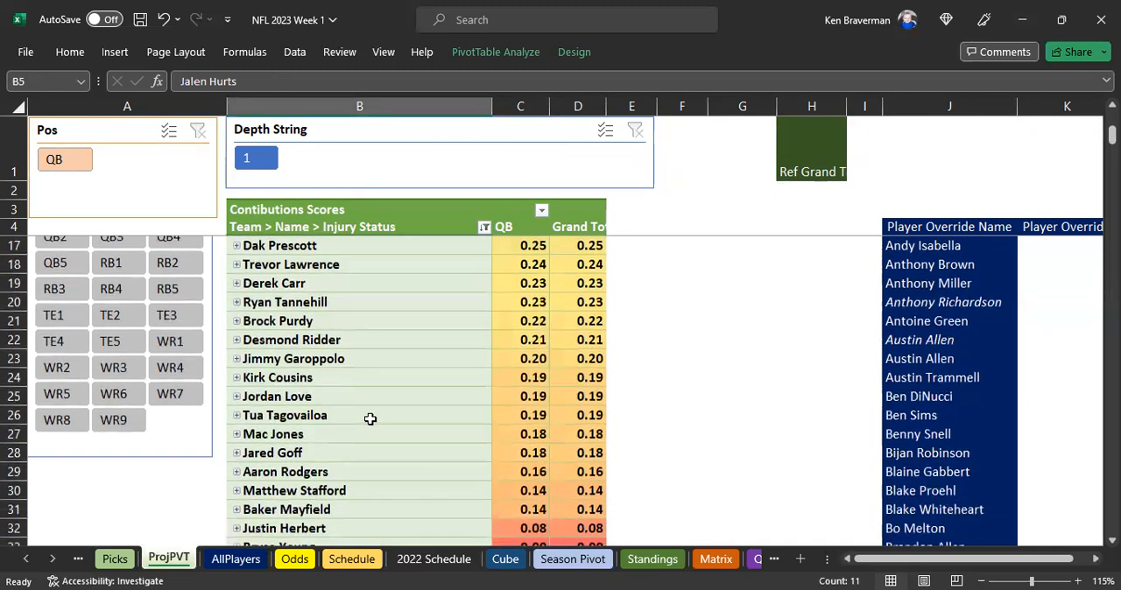
scroll(370, 418, "down", 2)
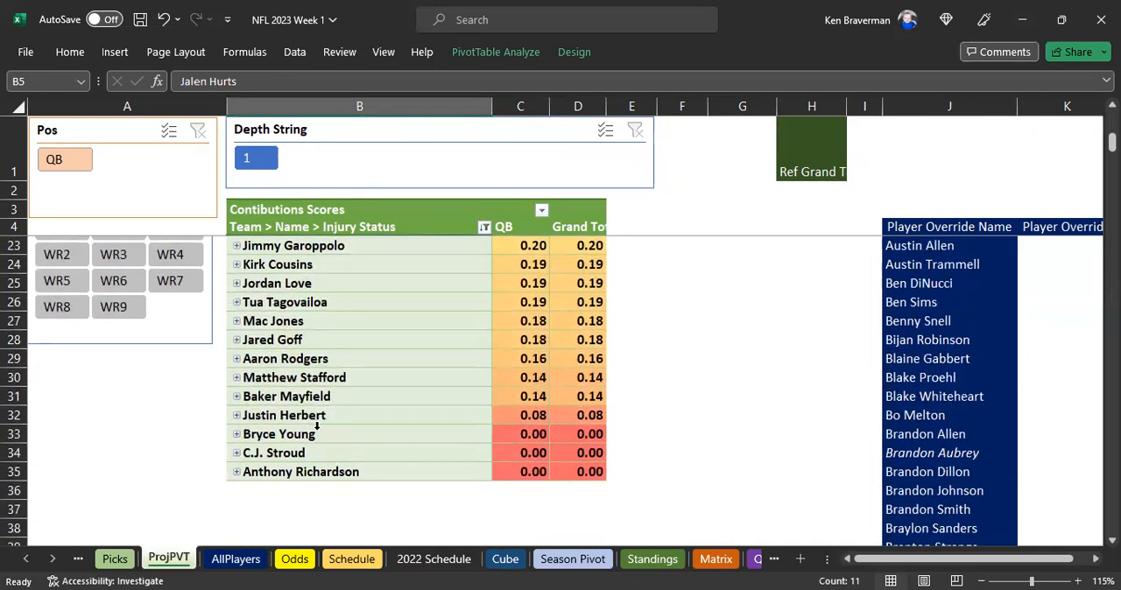
Examine the QB1 scores of Bryce Young, C.J. Stroud and Anthony Richardson at the end of the ranking
left_click_drag(334, 433, 342, 465)
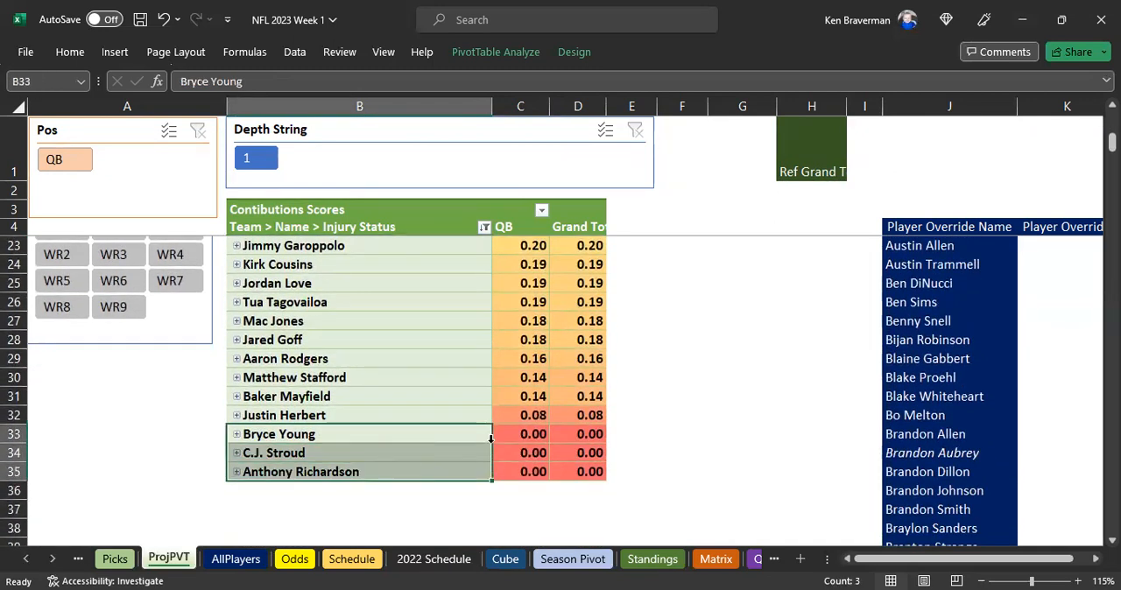
left_click(519, 438)
left_click_drag(519, 438, 526, 469)
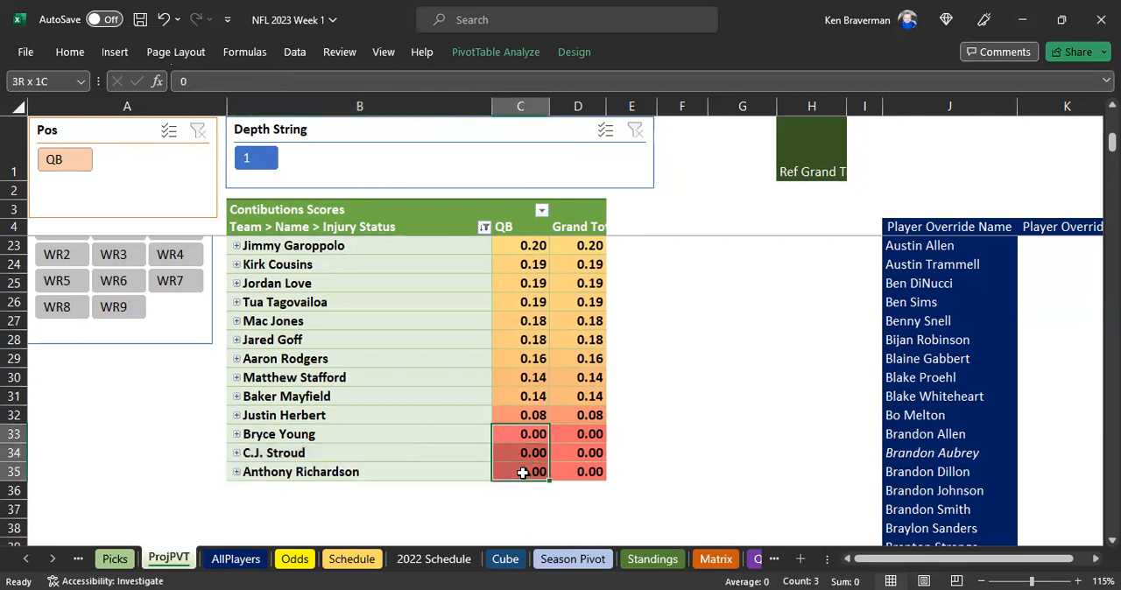
left_click(334, 433)
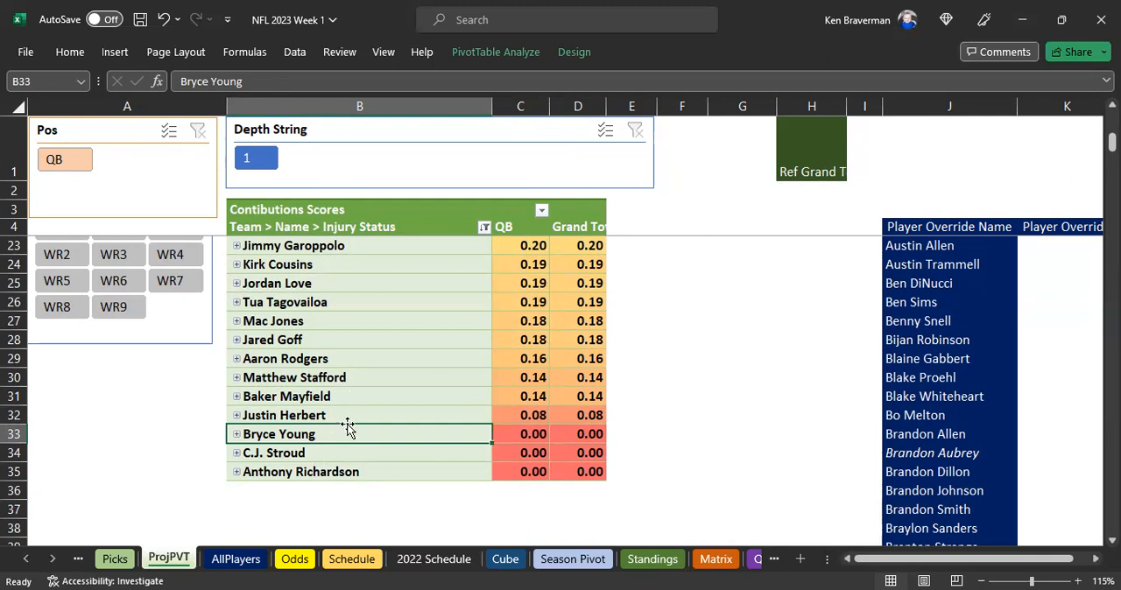
Look up the teams of Bryce Young, C.J. Stroud and Anthony Richardson by expanding their rows
left_click(236, 435)
left_click(236, 473)
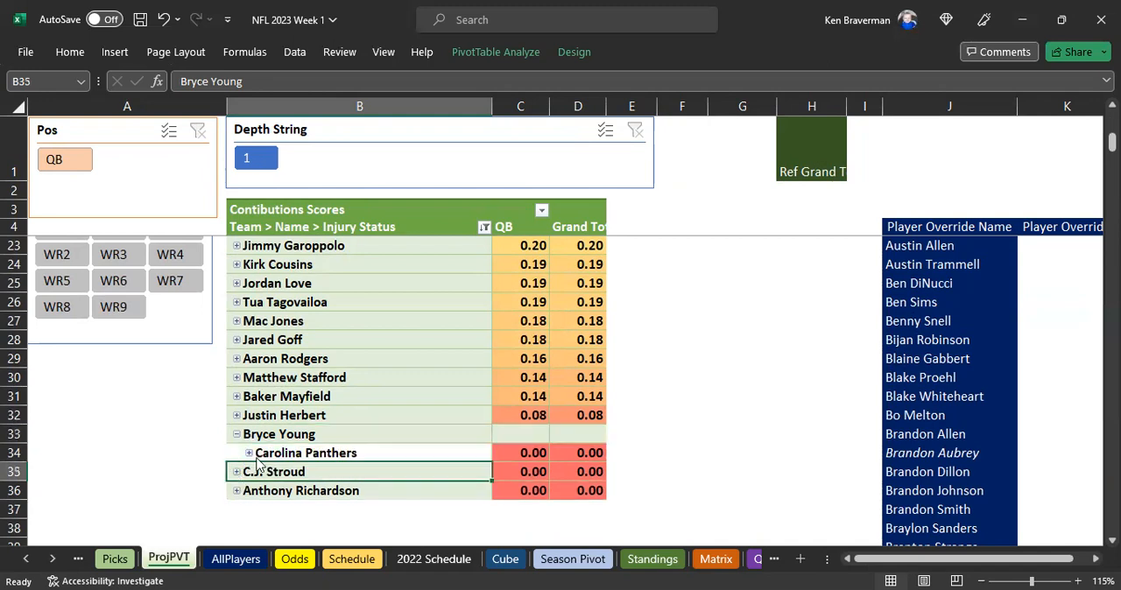
left_click(236, 511)
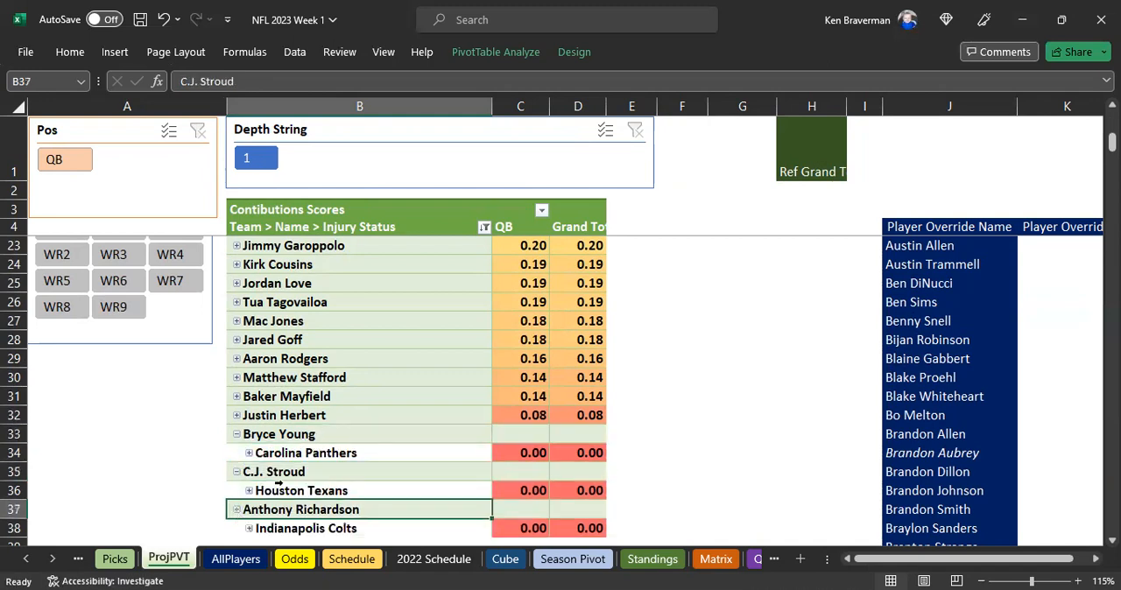
scroll(372, 438, "down", 1)
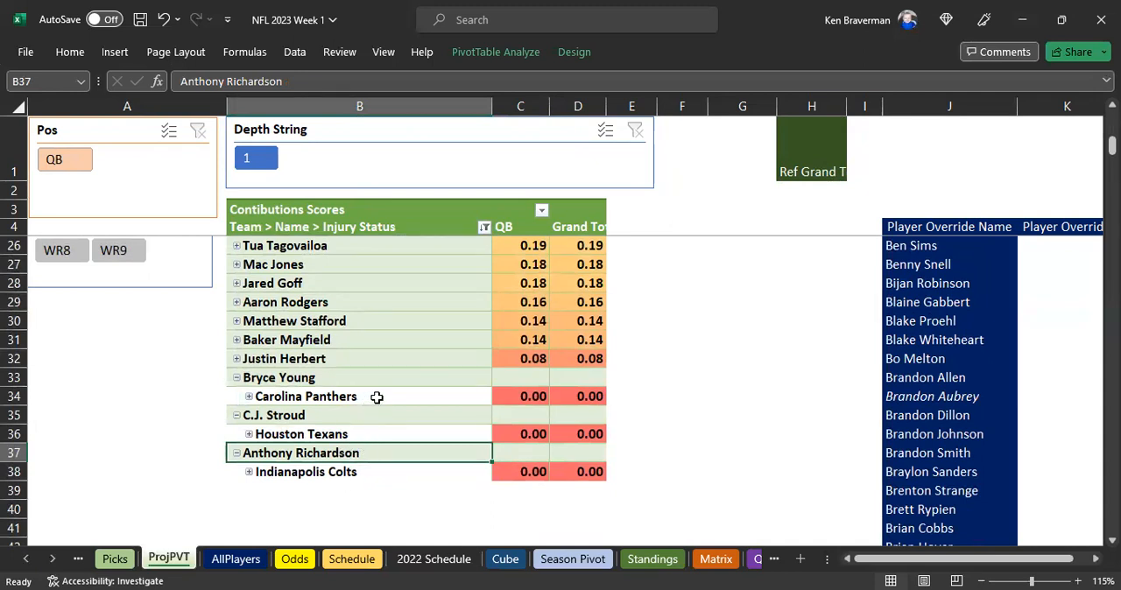
left_click_drag(365, 379, 363, 474)
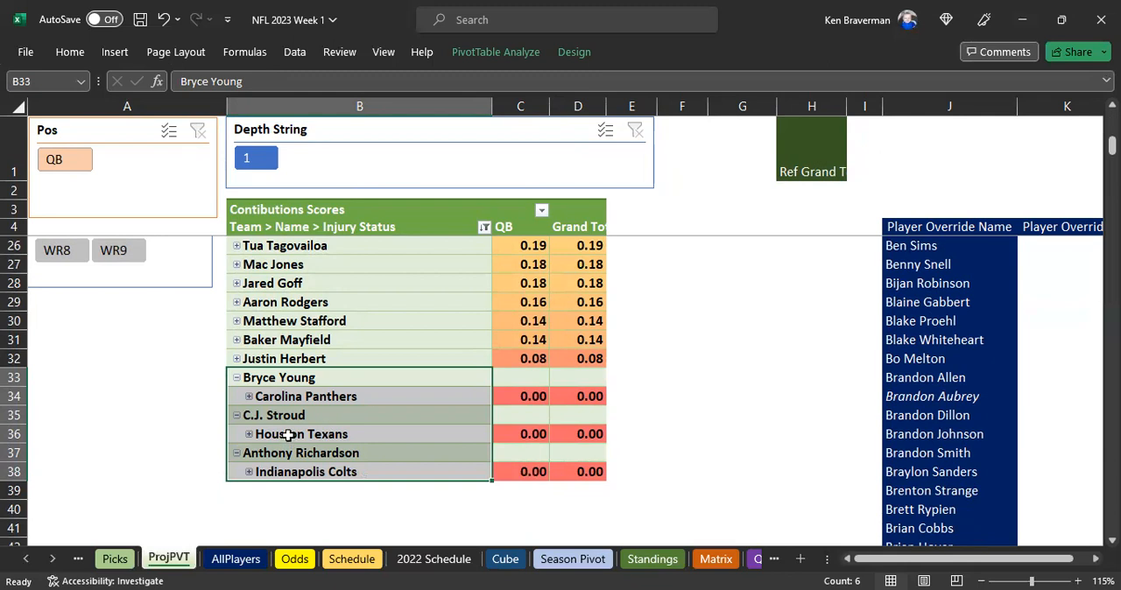
left_click(306, 399)
left_click(315, 435)
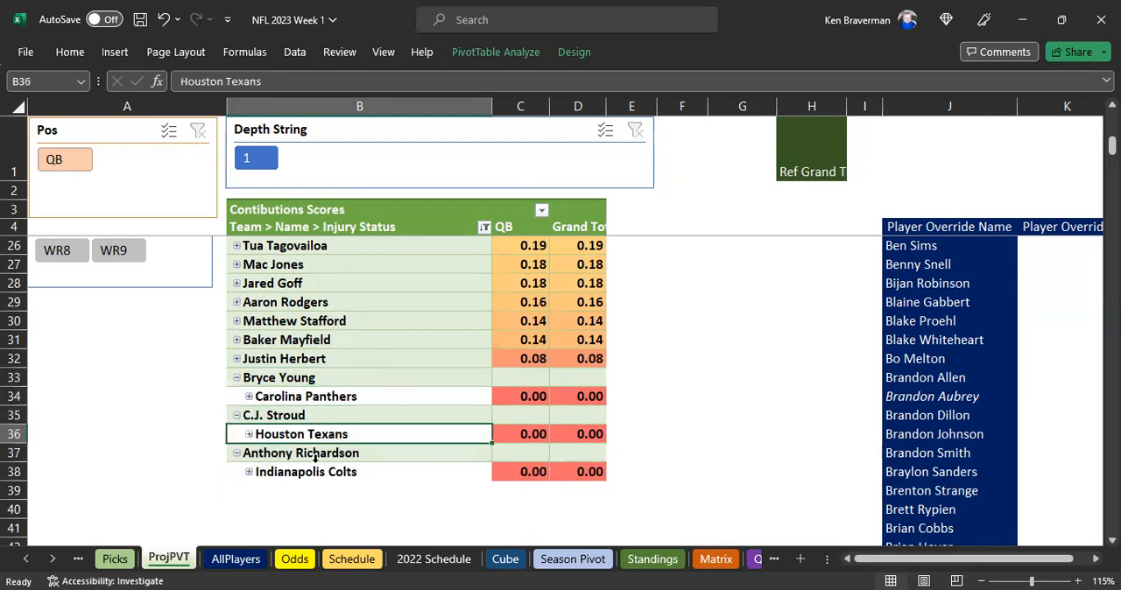
left_click(313, 474)
left_click(321, 452)
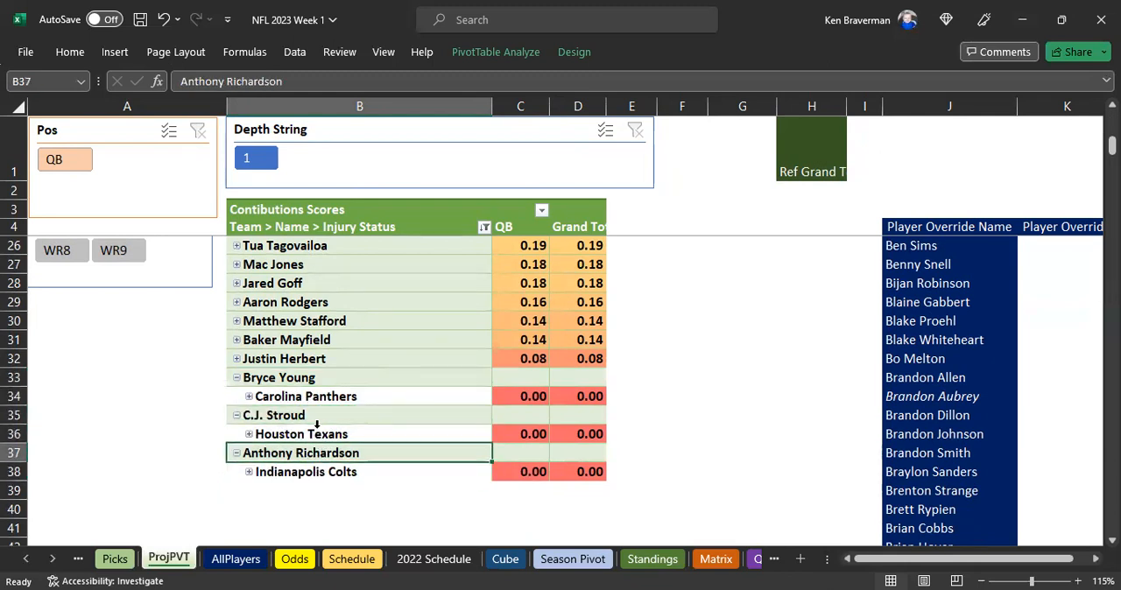
left_click(318, 417)
left_click(317, 377)
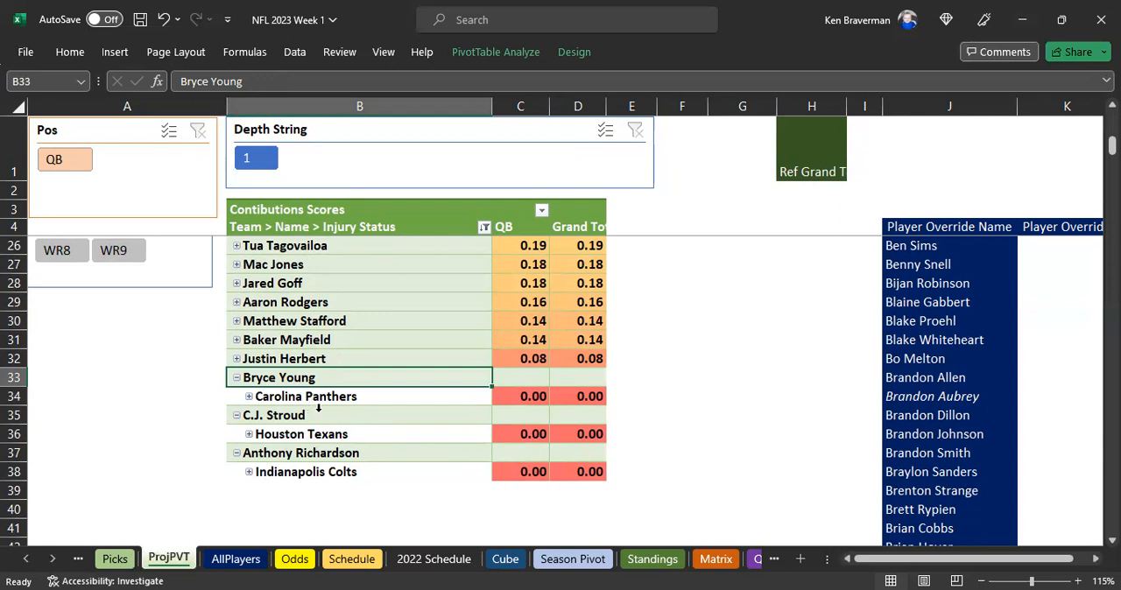
Collapse the Anthony Richardson and C.J. Stroud rows
left_click(236, 453)
left_click(236, 415)
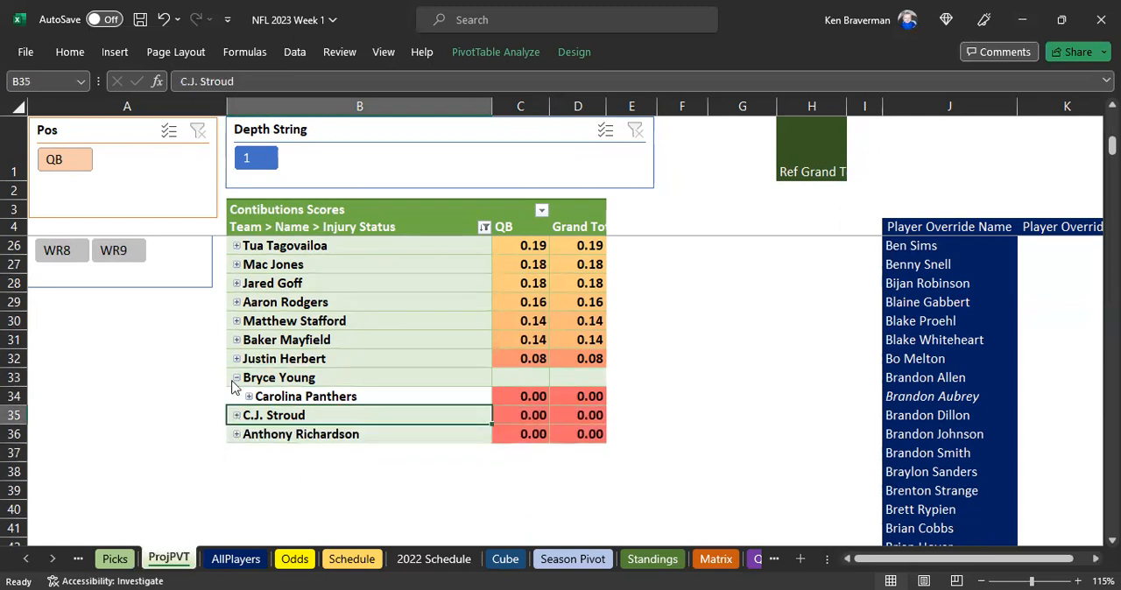
left_click(413, 378)
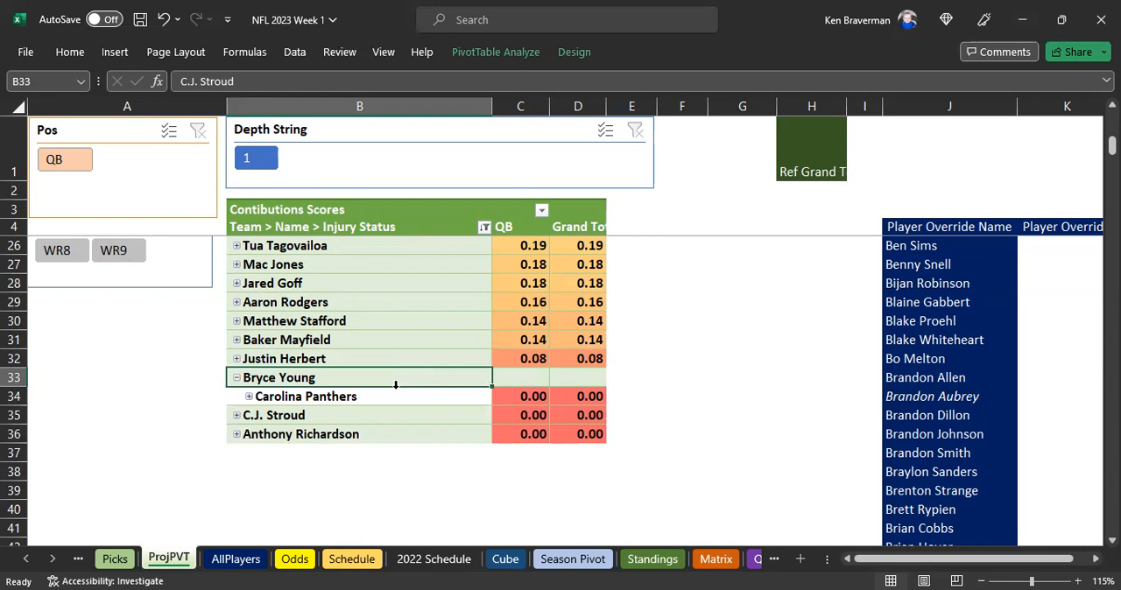
Filter PosString Combo to QB2 and collapse the Jameis Winston row
scroll(333, 402, "up", 7)
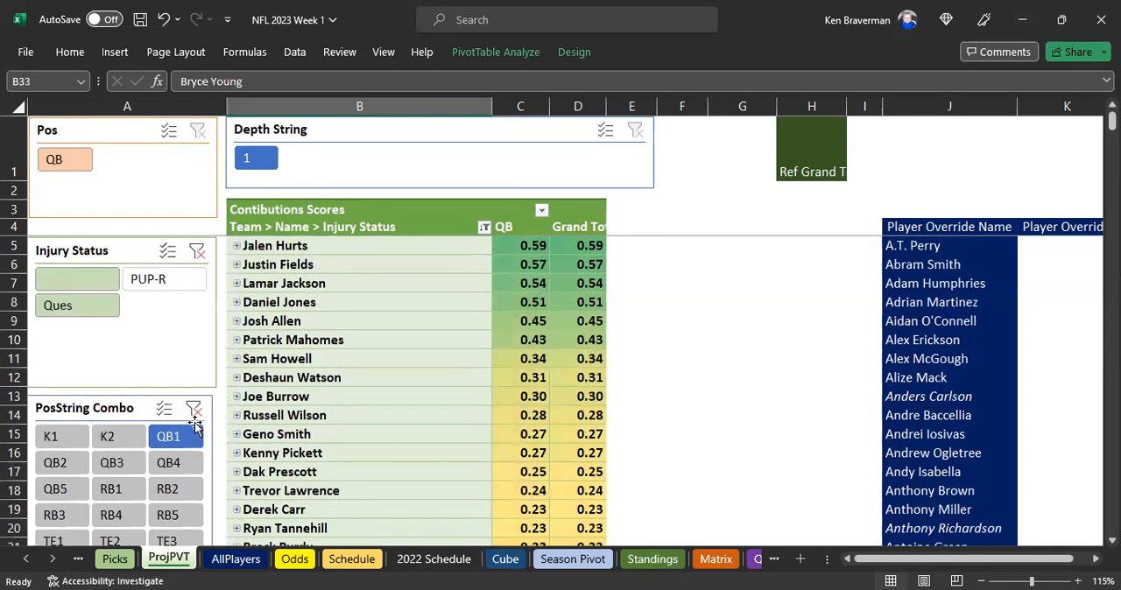
left_click(55, 468)
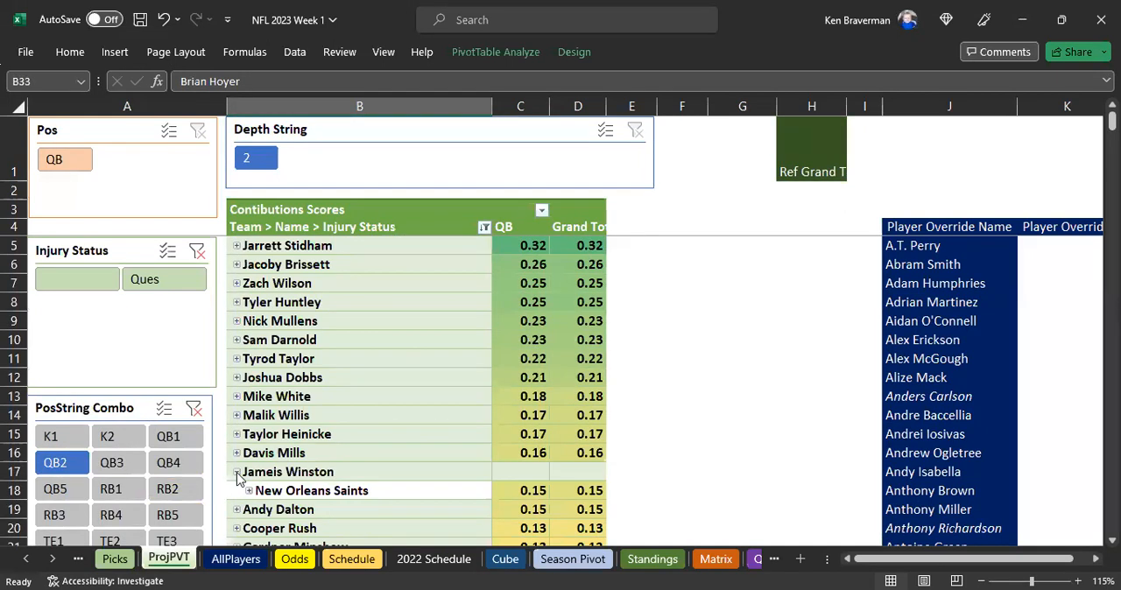
left_click(238, 474)
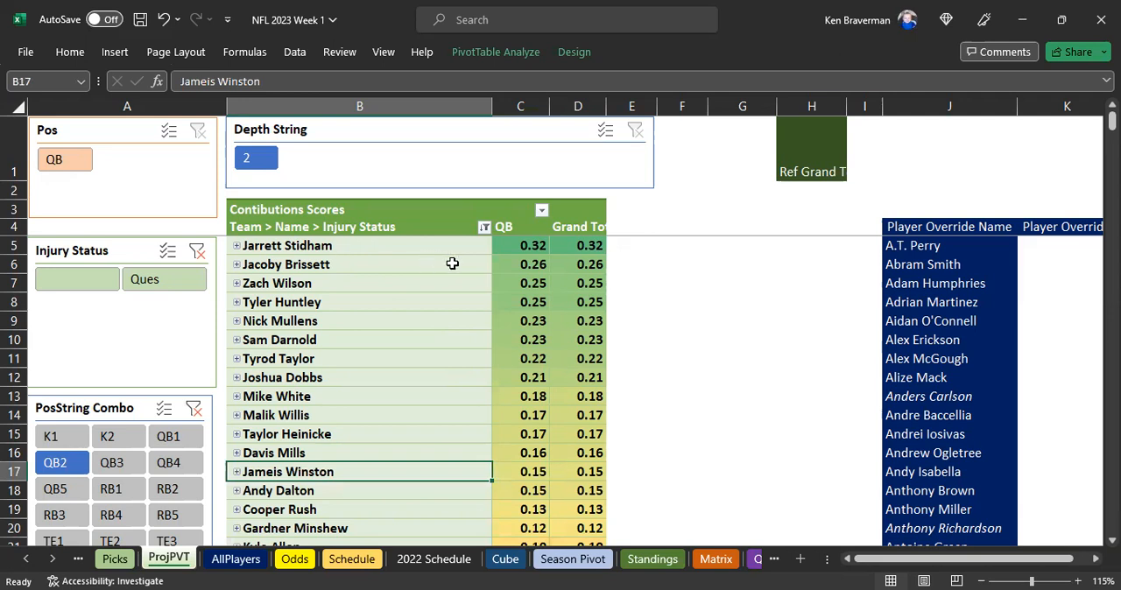
Look up the teams of Jarrett Stidham, Jacoby Brissett, Zach Wilson and Tyler Huntley by expanding their rows
left_click(345, 247)
left_click(236, 246)
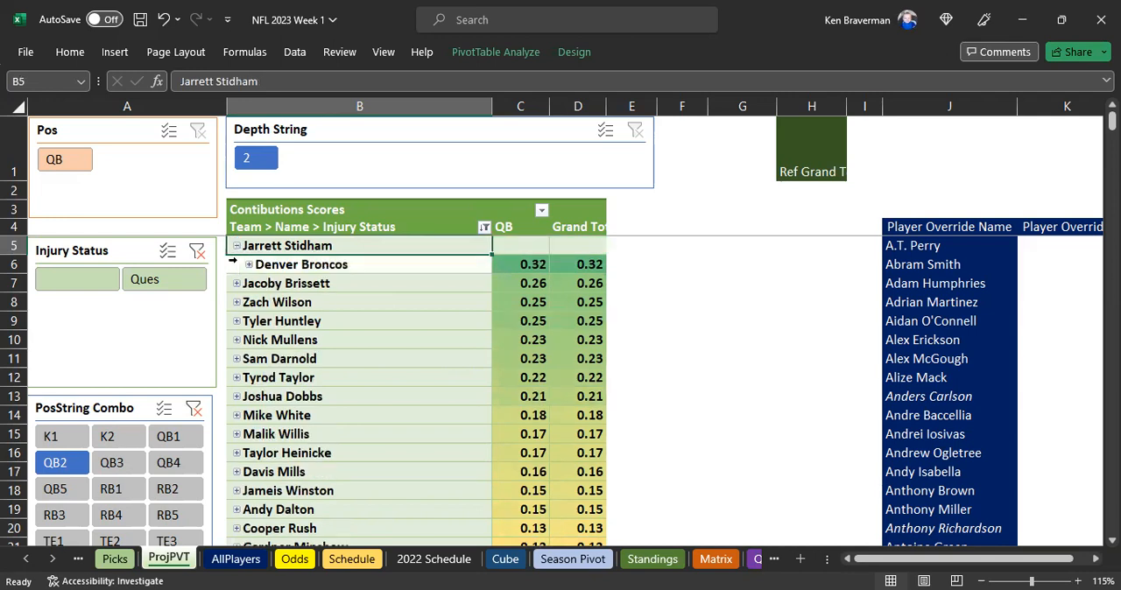
left_click(236, 284)
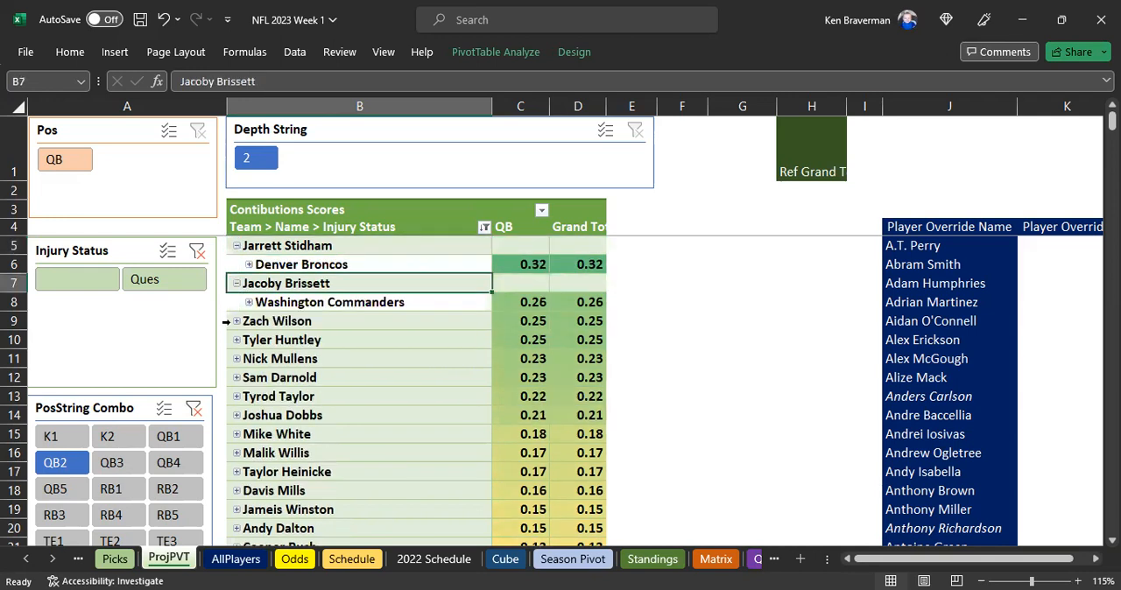
left_click(237, 322)
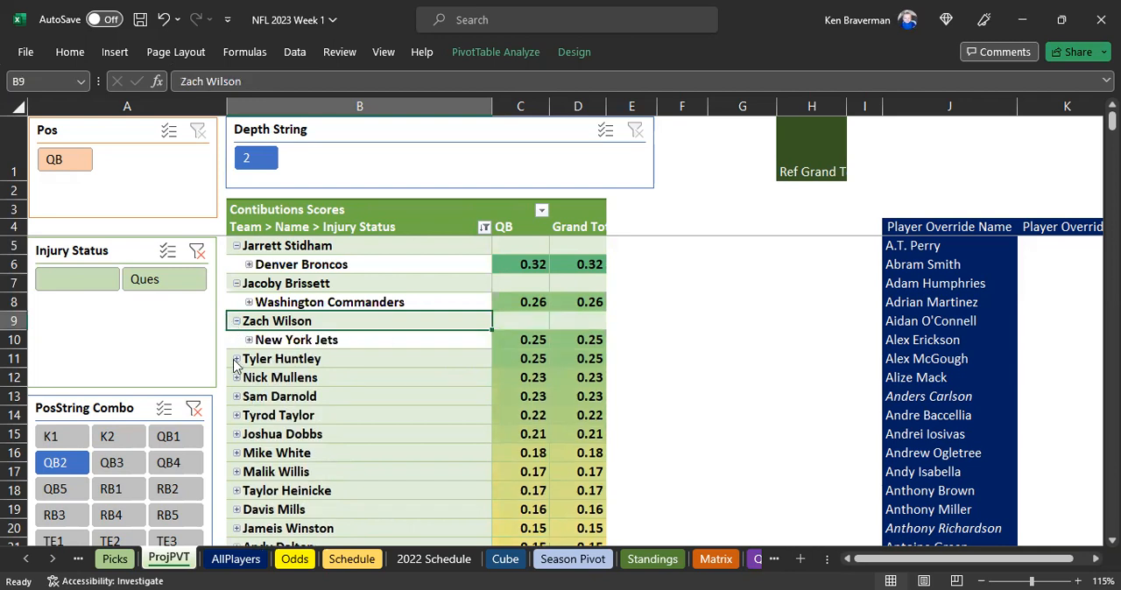
left_click(236, 360)
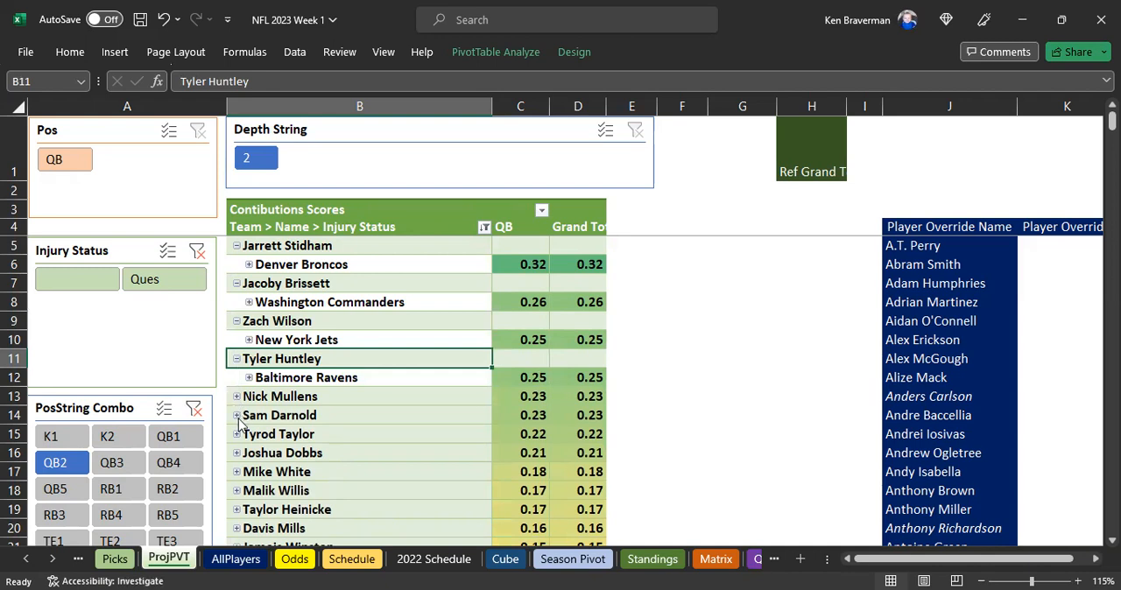
Examine the QB2 scores of the mid-ranked backups from Sam Darnold down to Andy Dalton
scroll(289, 438, "down", 2)
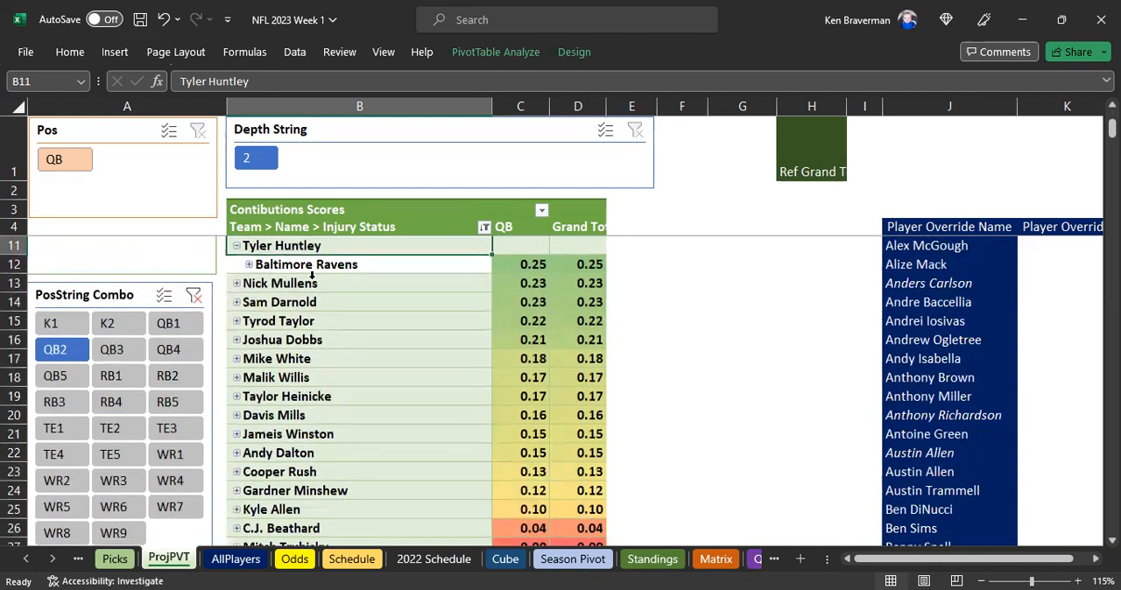
left_click_drag(302, 302, 303, 471)
left_click(305, 399)
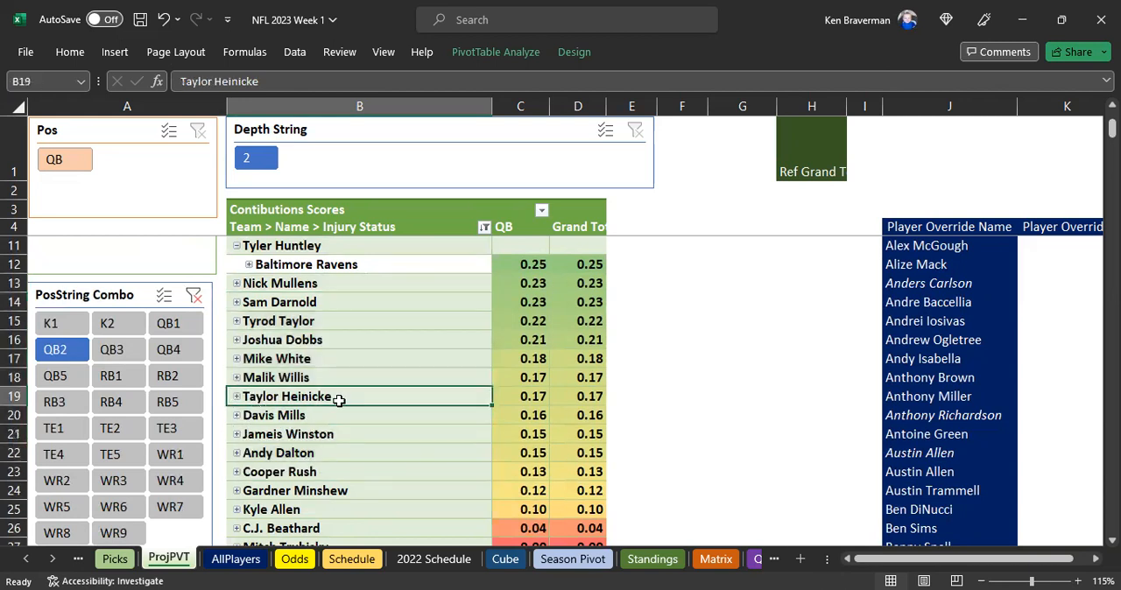
scroll(302, 342, "down", 1)
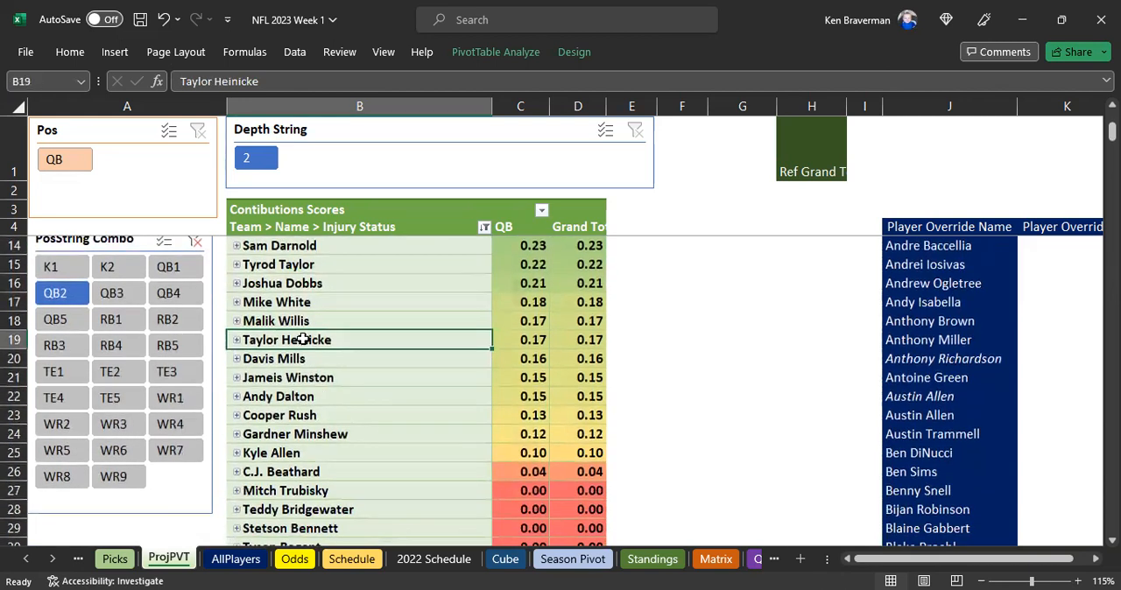
left_click(305, 415)
left_click(310, 397)
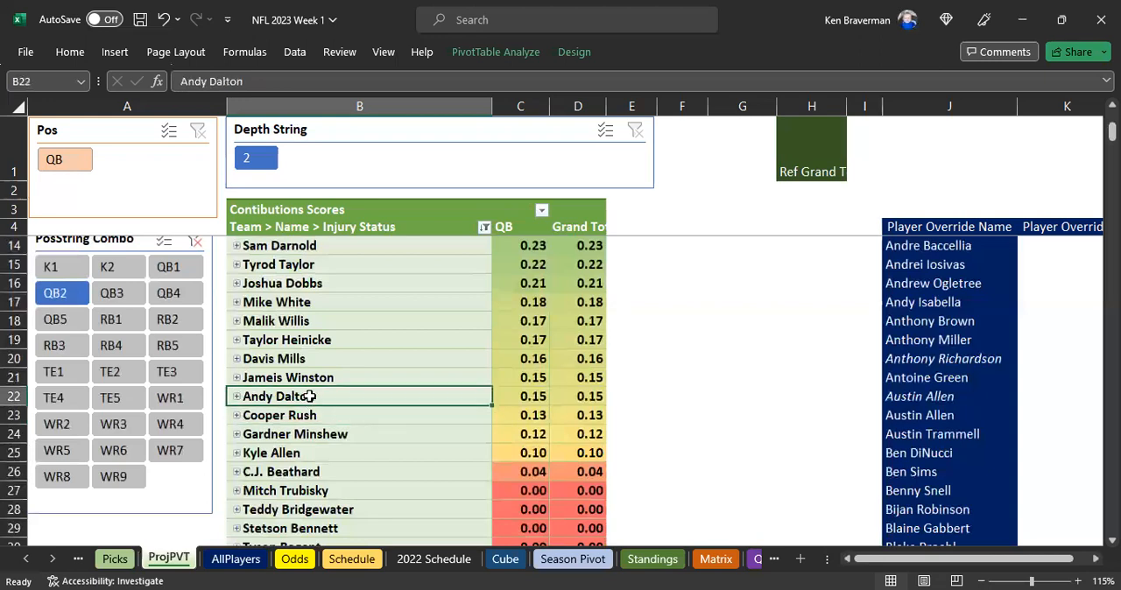
scroll(333, 386, "down", 3)
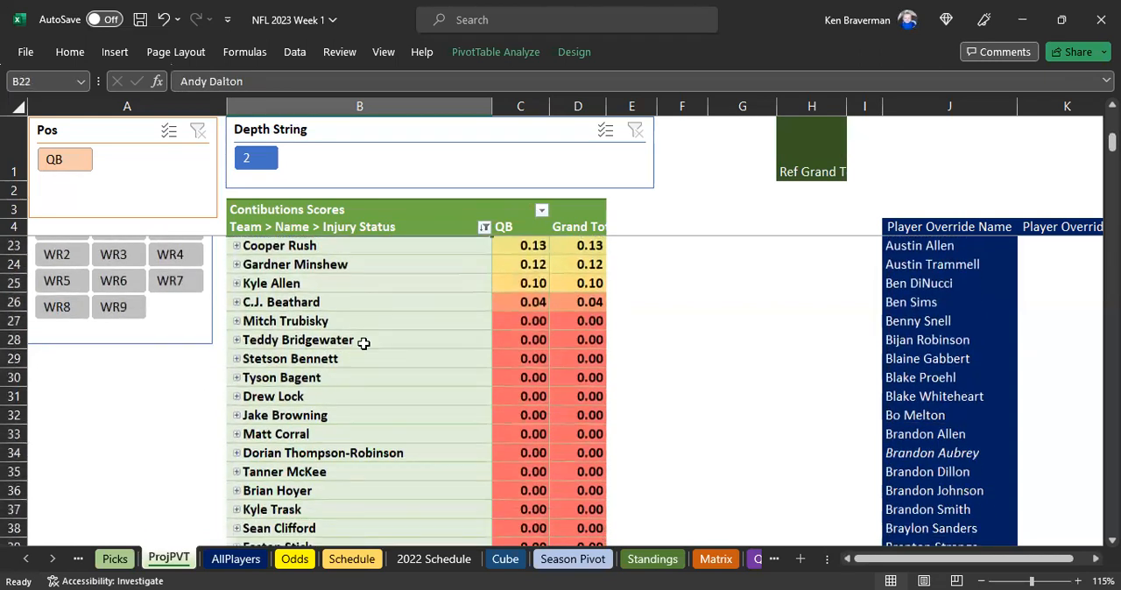
Examine the names and scores of the lowest-ranked QB2 players from Mitch Trubisky down to Blaine Gabbert
left_click_drag(373, 321, 356, 499)
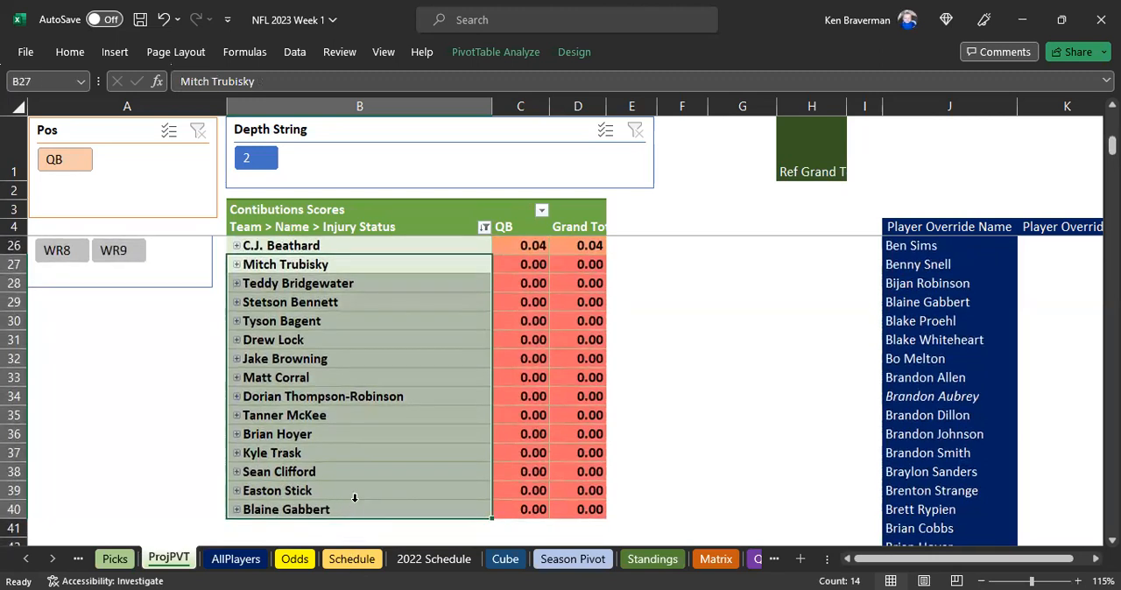
left_click(293, 490)
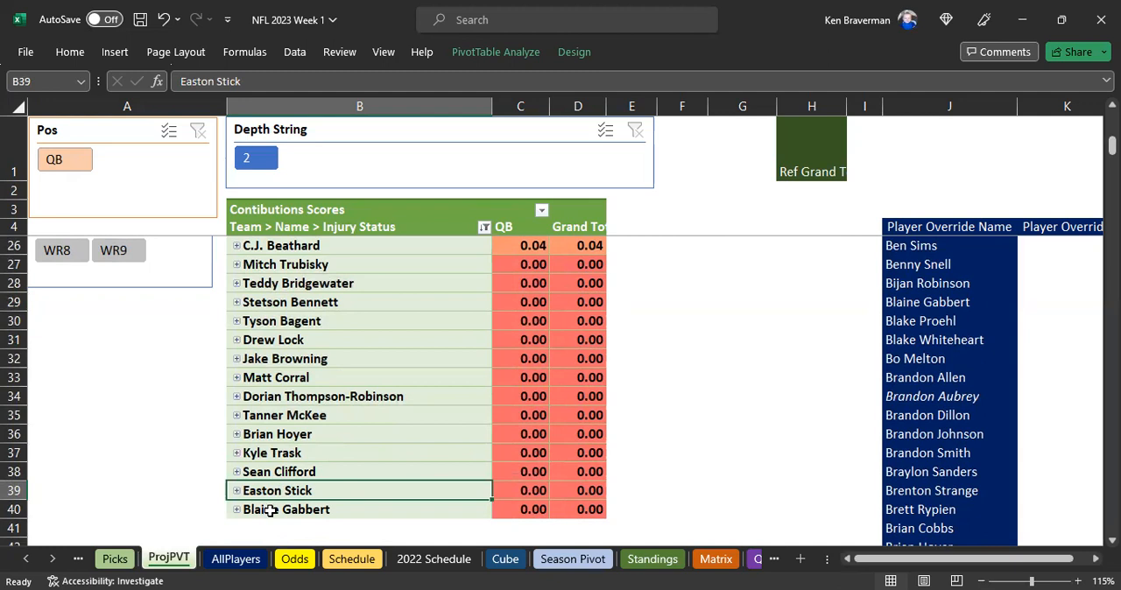
left_click(313, 417)
left_click(342, 358)
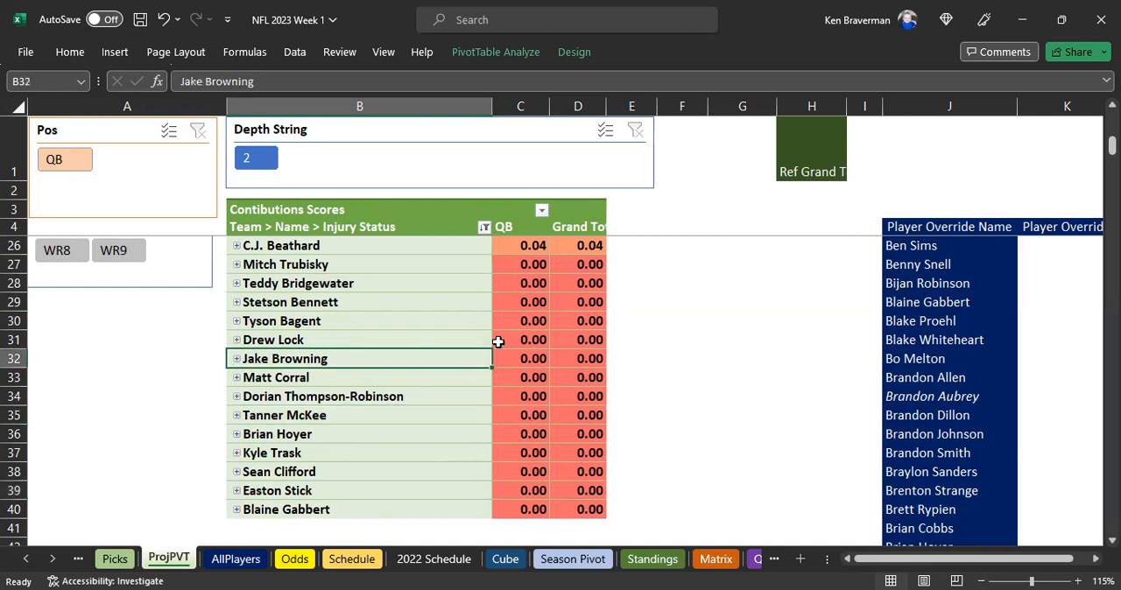
left_click_drag(531, 265, 526, 503)
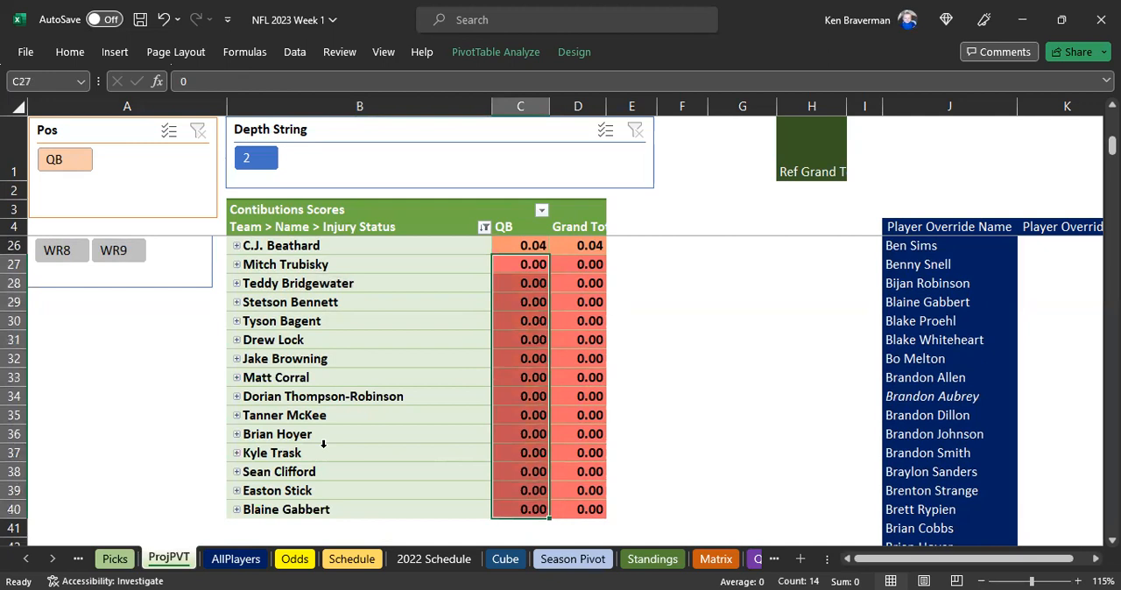
Compare the QB2 scores of Jameis Winston, Cooper Rush, Gardner Minshew and Kyle Allen with those at the end of the ranking
scroll(321, 441, "up", 3)
scroll(527, 412, "up", 1)
left_click(533, 382)
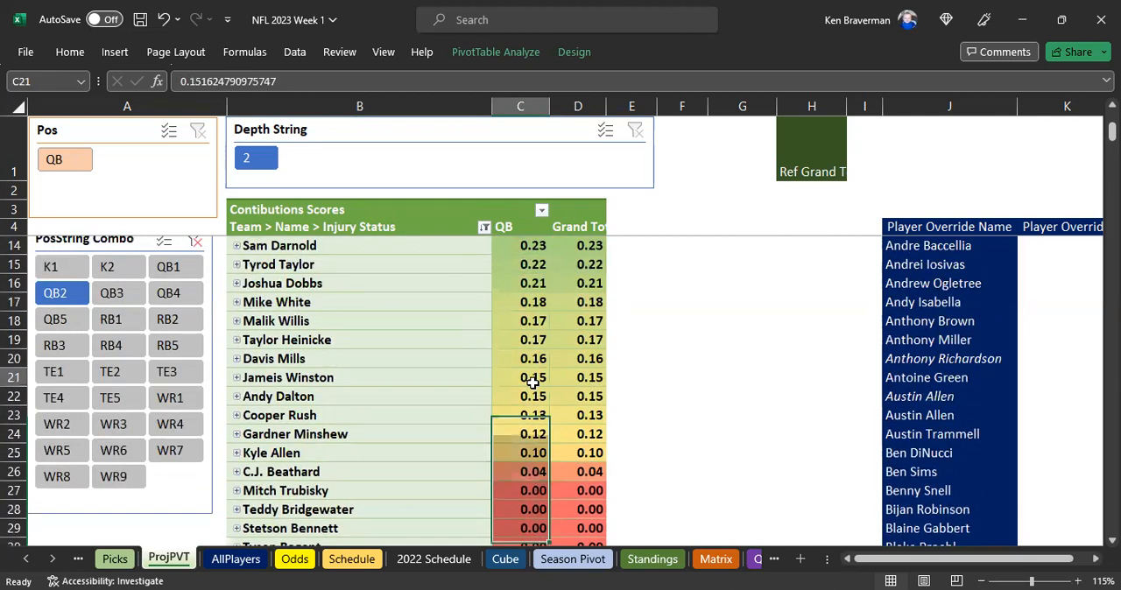
scroll(532, 412, "down", 2)
left_click(520, 453)
left_click_drag(533, 302, 537, 334)
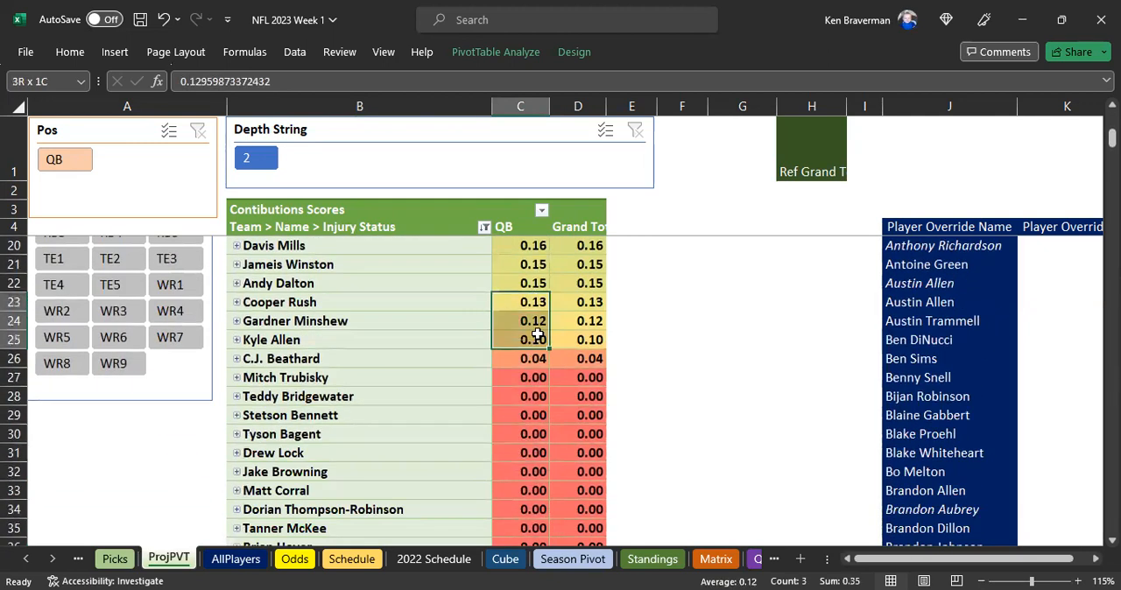
left_click(517, 395)
scroll(485, 433, "down", 3)
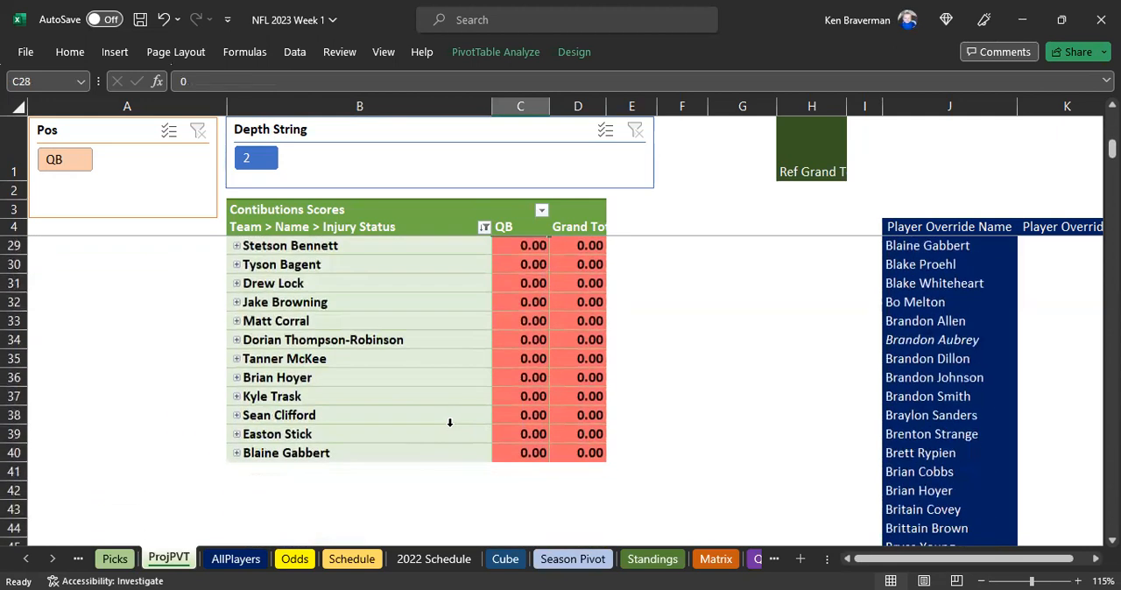
scroll(421, 418, "up", 4)
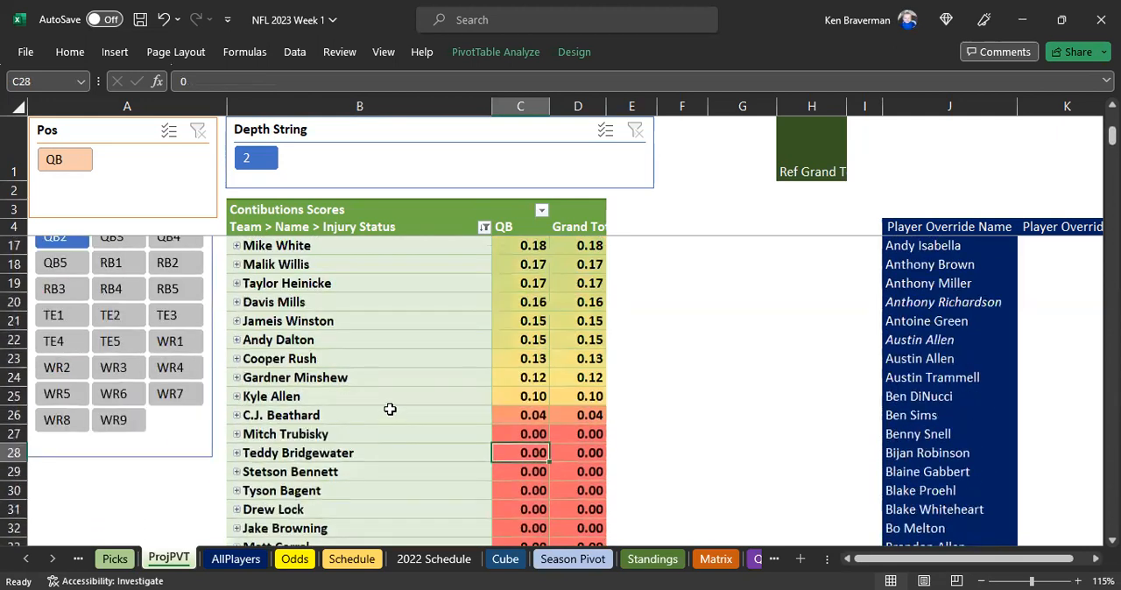
Filter PosString Combo to QB3 and expand the Sam Ehlinger row to show his team
scroll(389, 409, "up", 4)
left_click(111, 463)
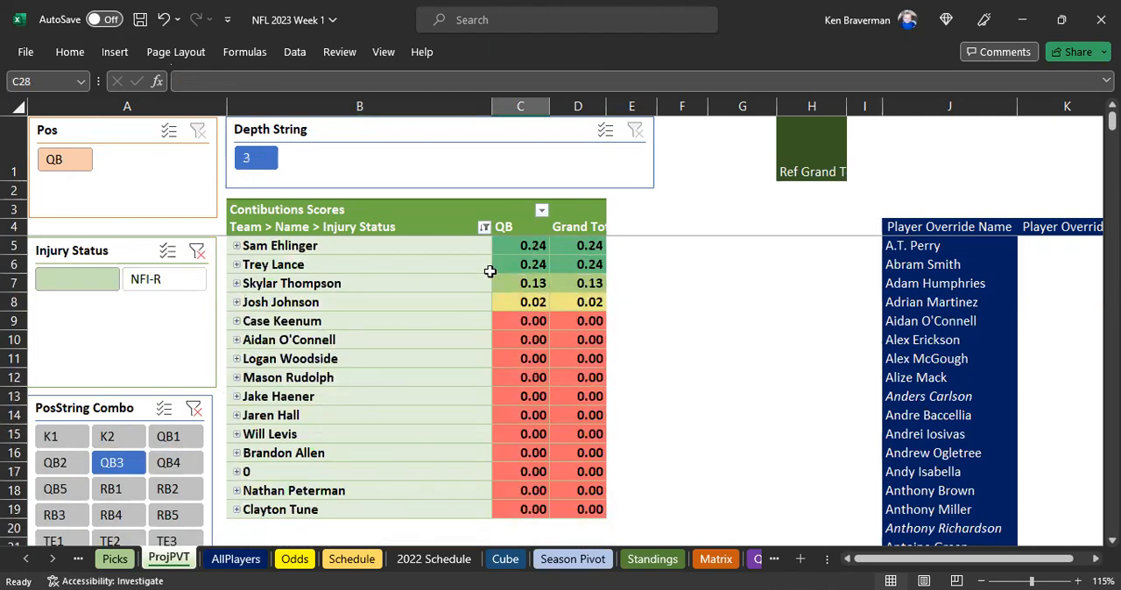
double_click(237, 246)
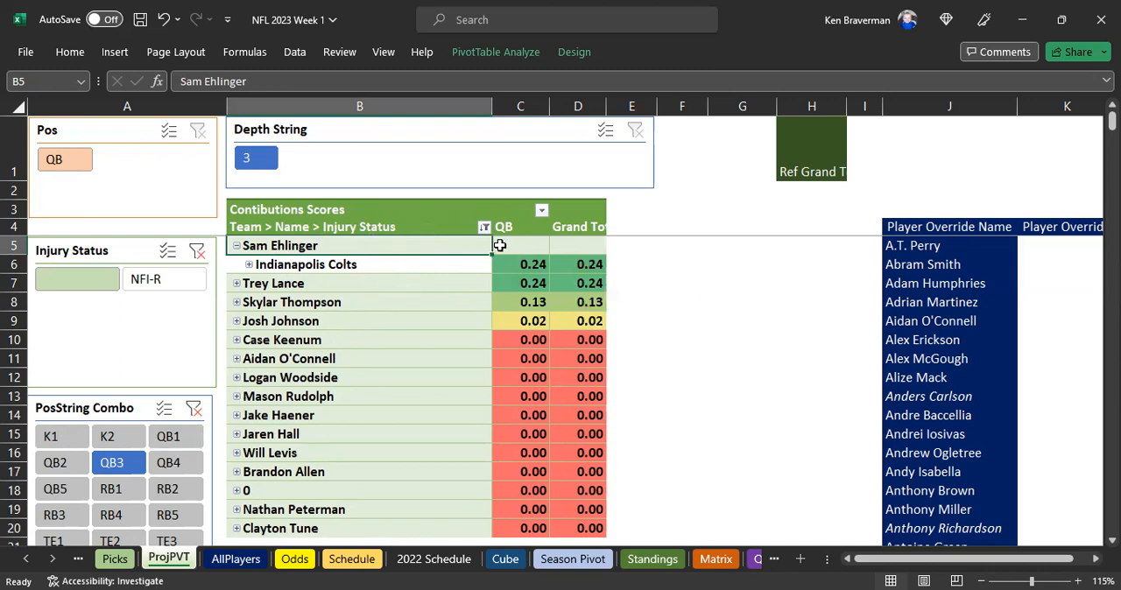
left_click(536, 229)
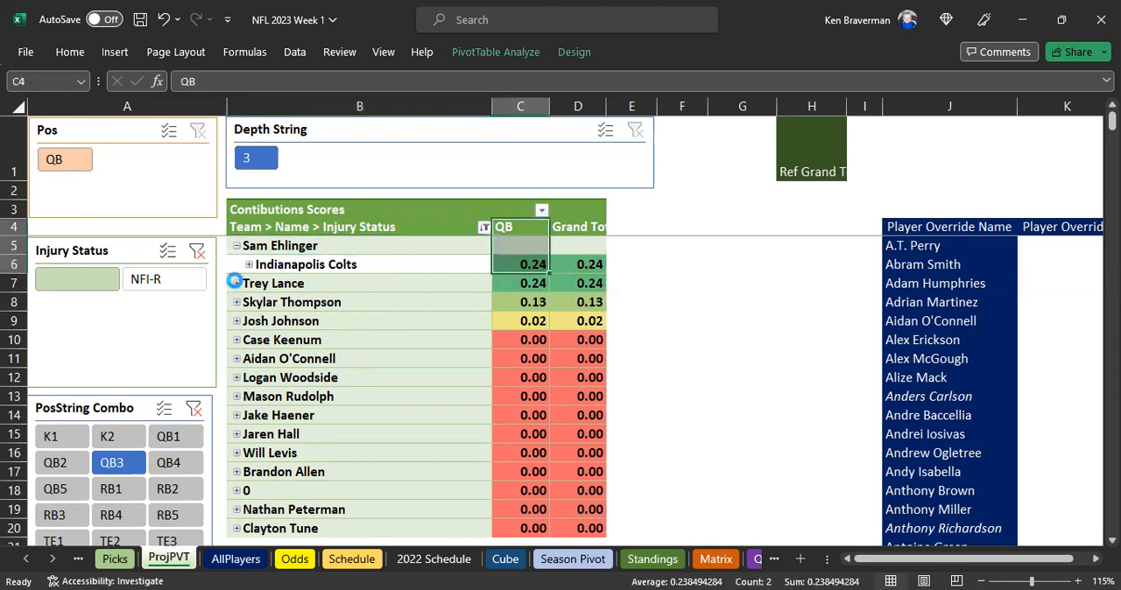
Expand the Trey Lance and Skylar Thompson rows to check their teams, then collapse Skylar Thompson's row
left_click(236, 283)
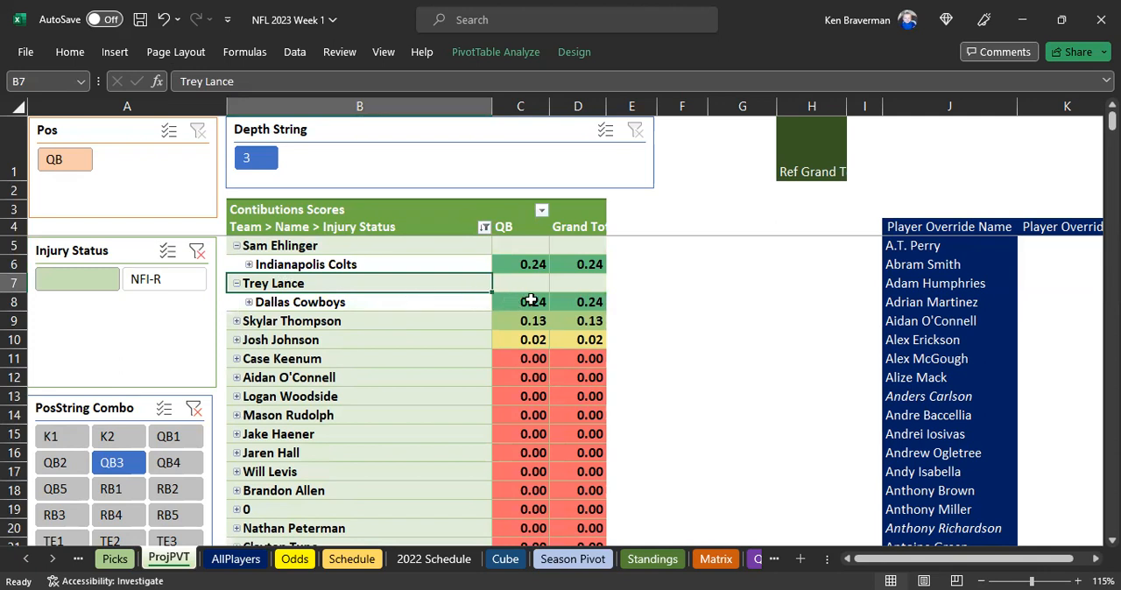
mouse_move(536, 302)
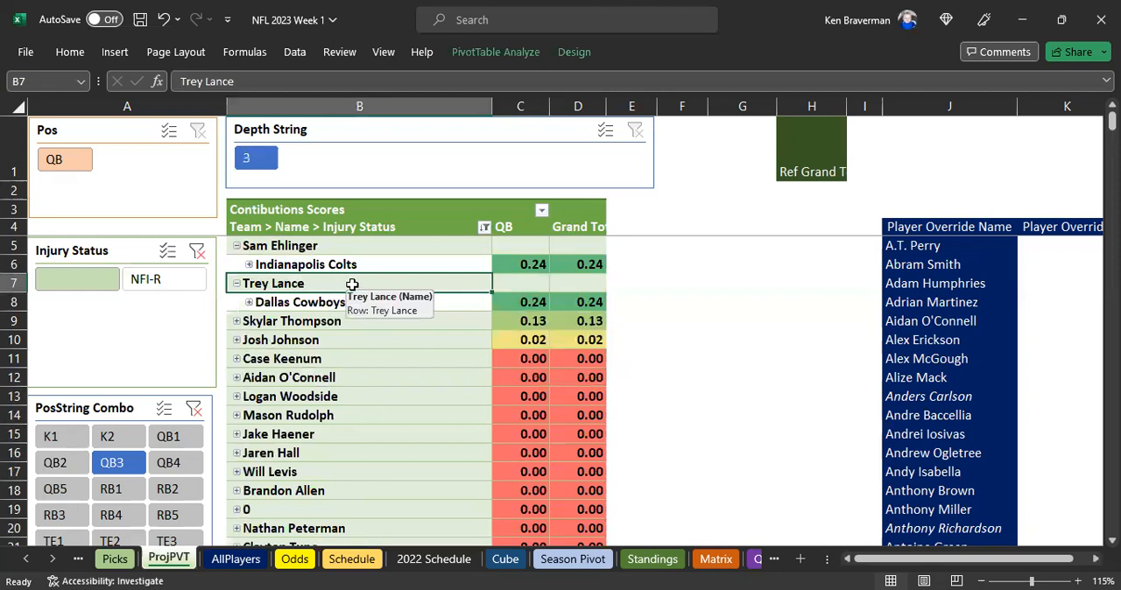
left_click(531, 303)
left_click_drag(398, 289, 394, 296)
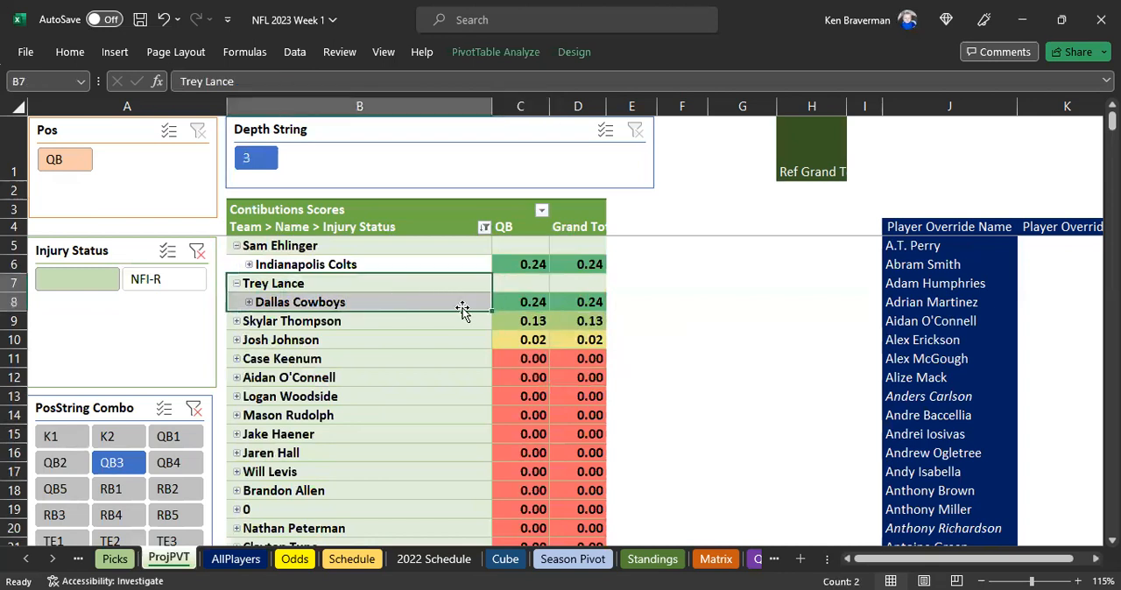
left_click(347, 284)
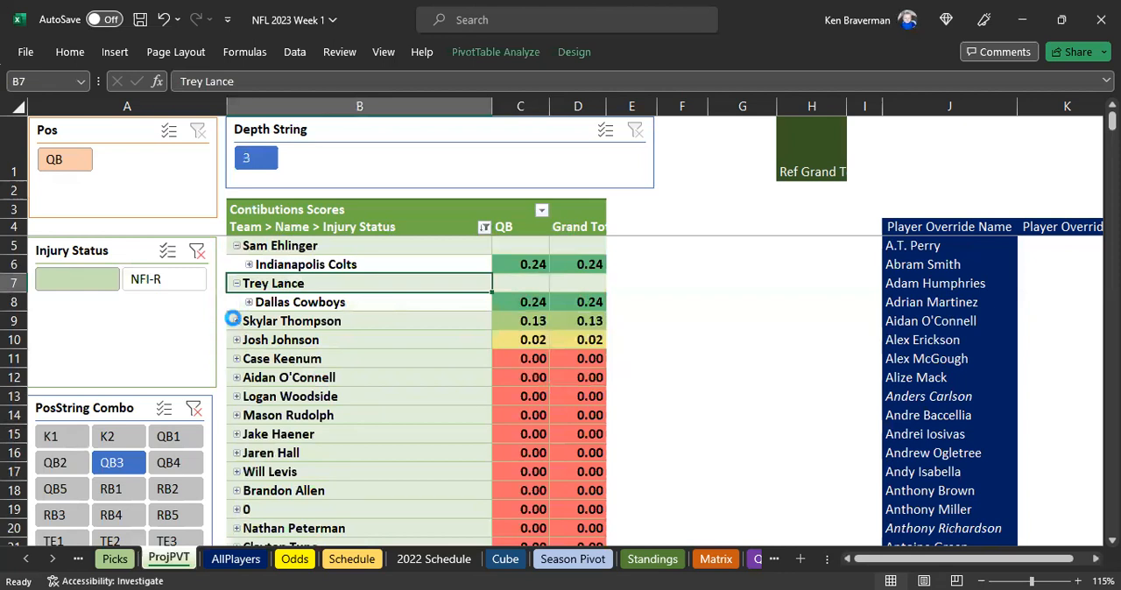
left_click(237, 321)
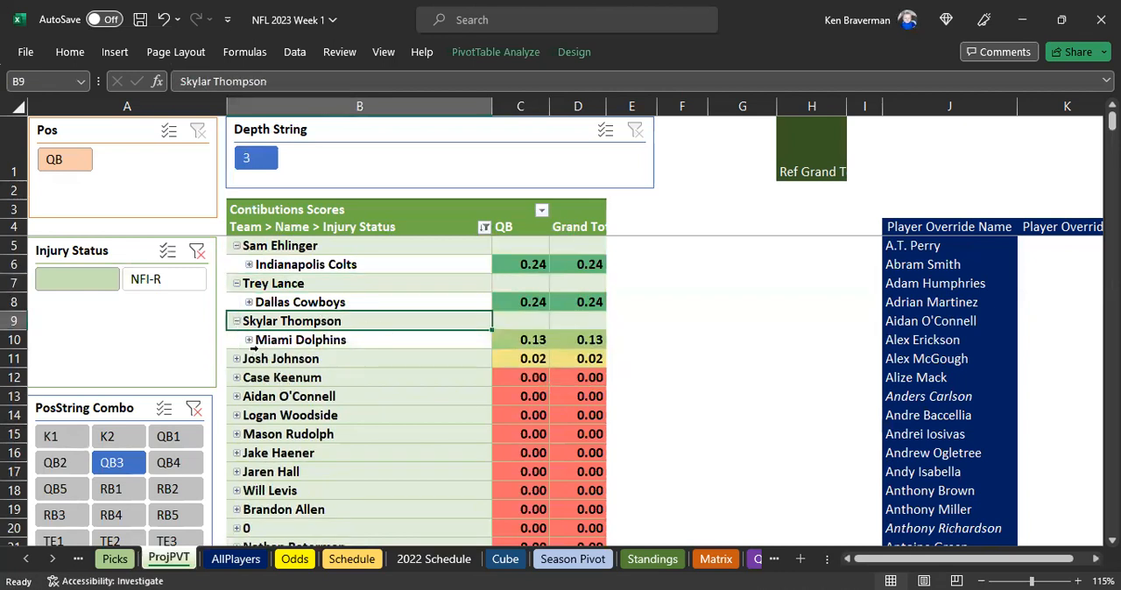
left_click(236, 320)
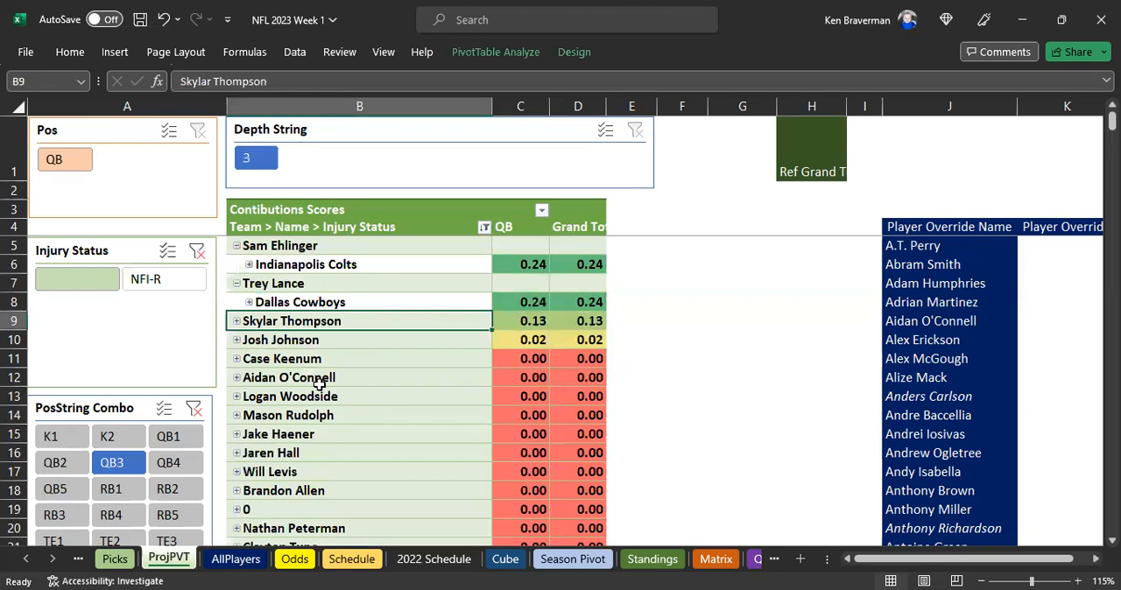
Examine the names and scores of the lowest-ranked QB3 players from Case Keenum down to Clayton Tune
scroll(338, 360, "down", 2)
scroll(324, 307, "up", 1)
left_click_drag(308, 312, 313, 493)
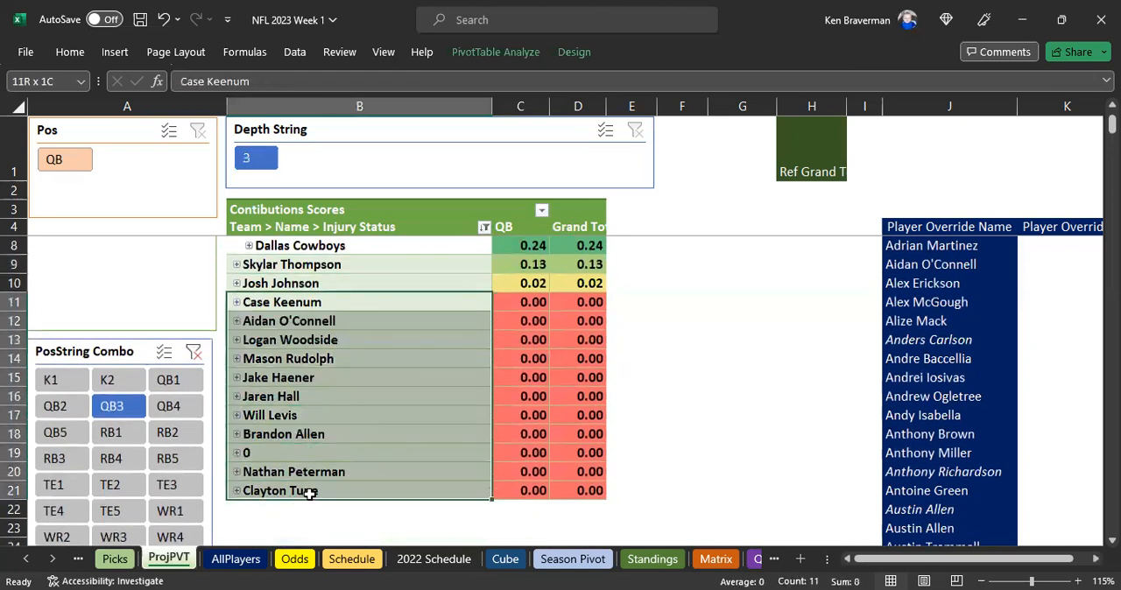
left_click(309, 377)
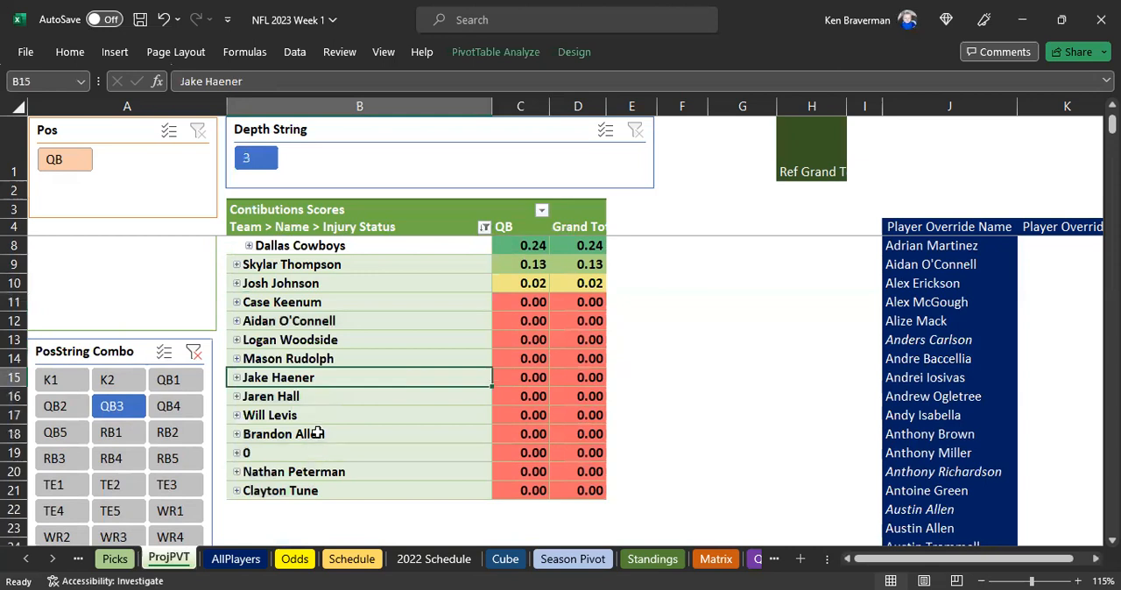
scroll(401, 318, "up", 1)
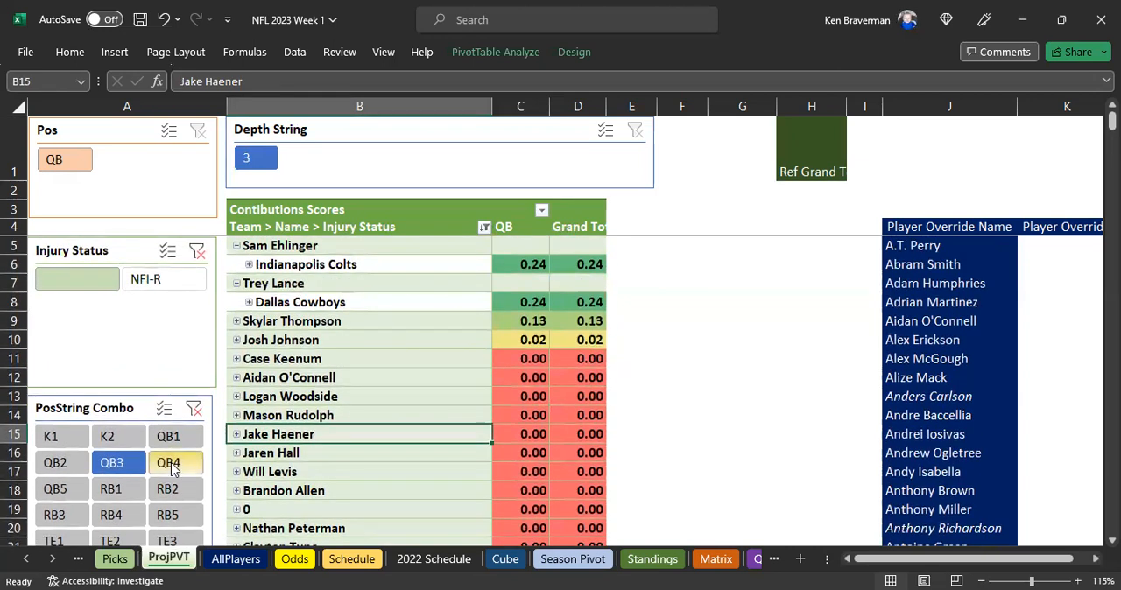
Check the 0 row under the QB4 filter and switch PosString Combo to QB1
left_click(171, 465)
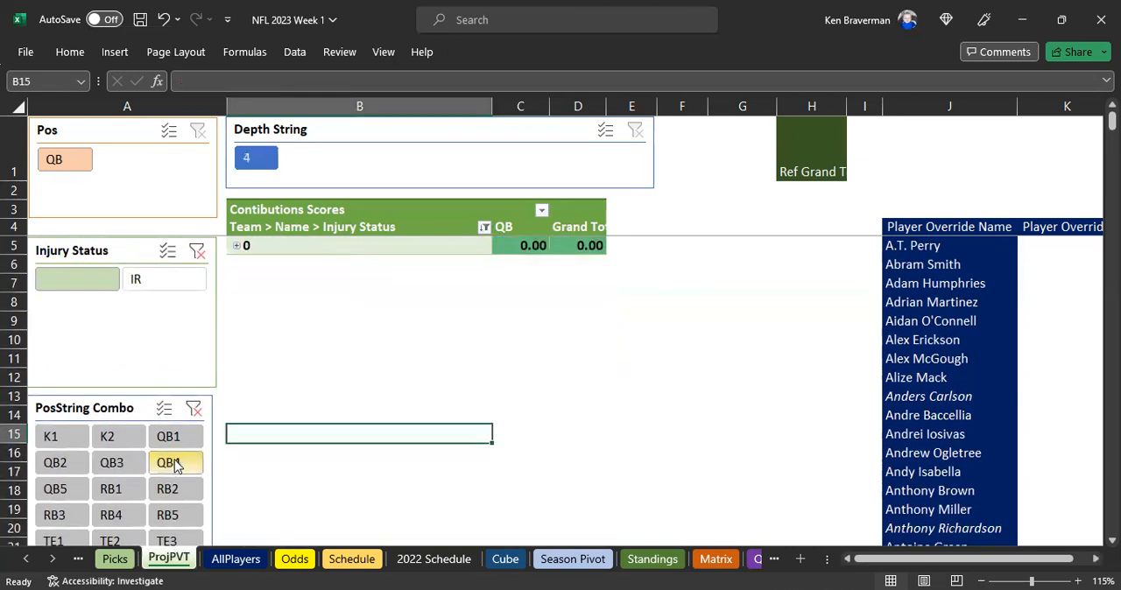
left_click(236, 246)
left_click(235, 246)
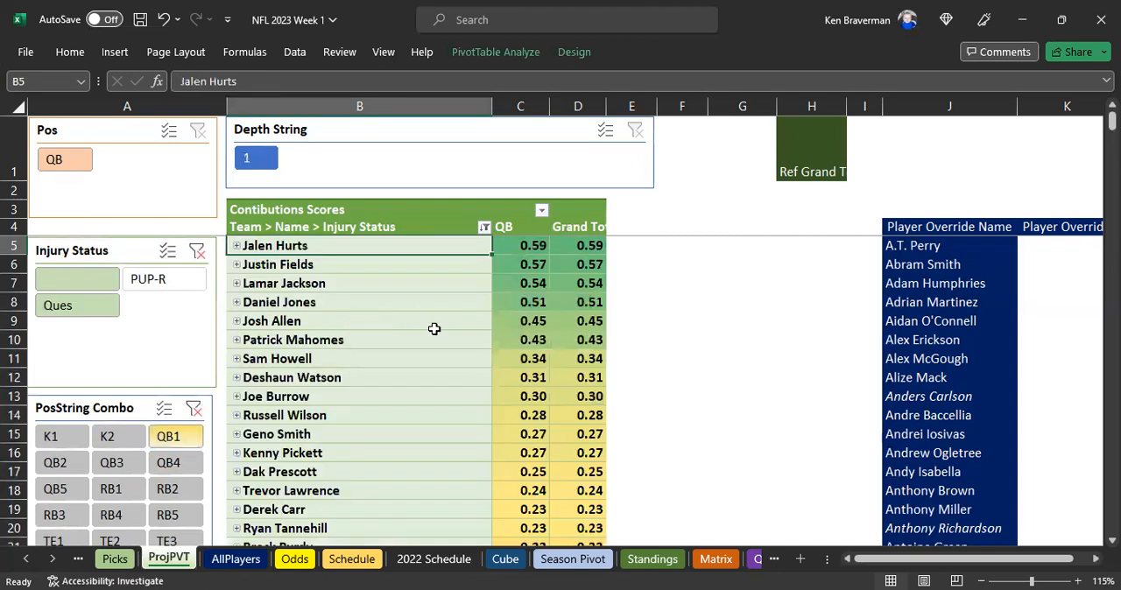
Examine the QB1 scores from Jalen Hurts down to Anthony Richardson
scroll(607, 345, "down", 1, "ctrl")
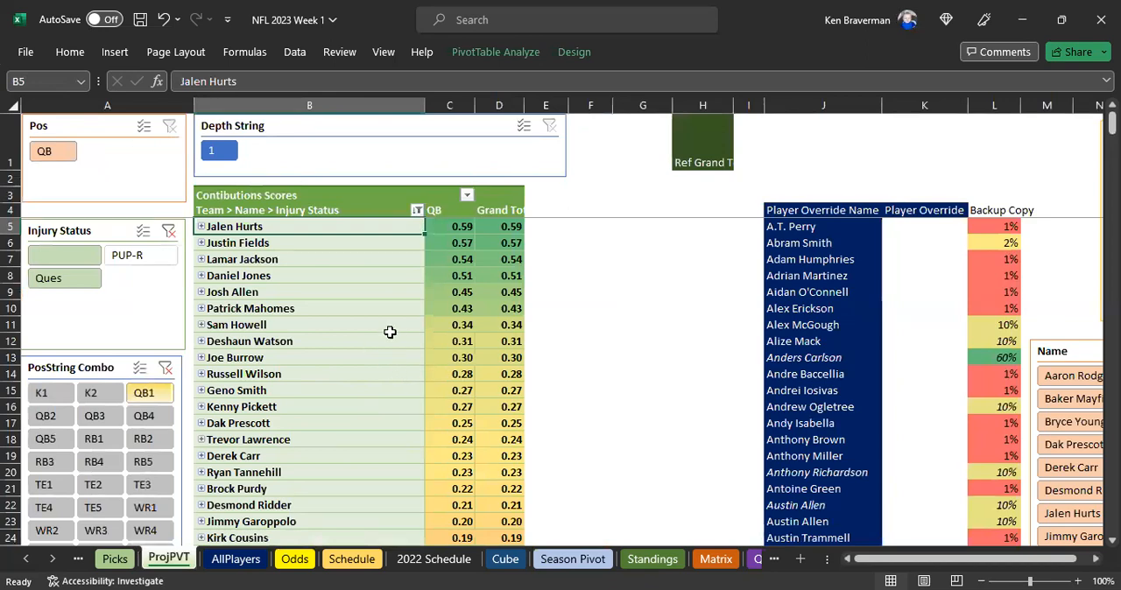
scroll(363, 385, "down", 4)
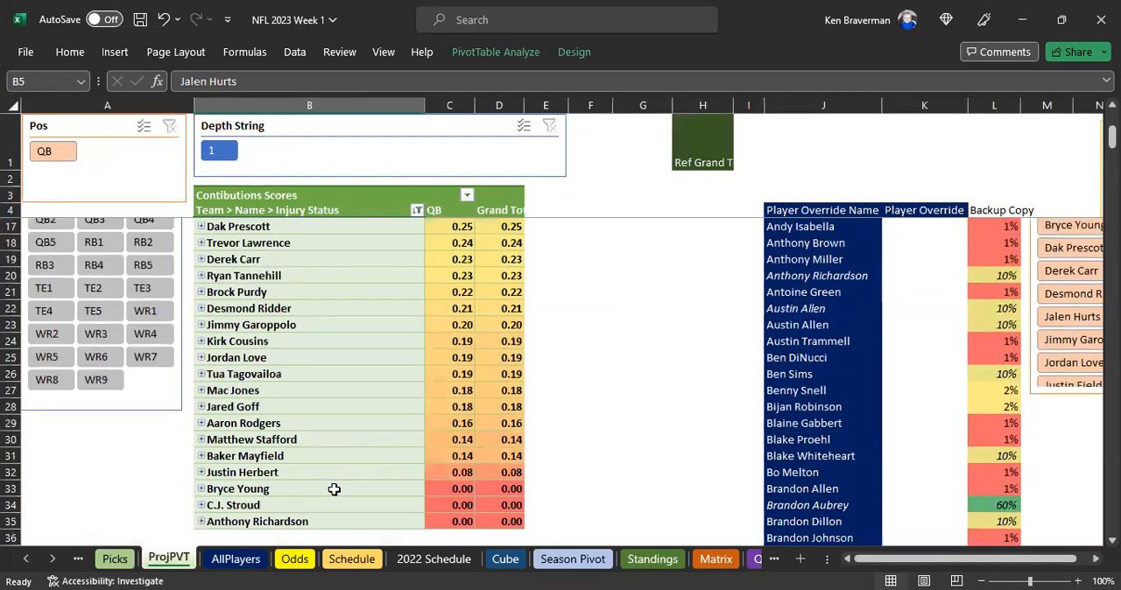
scroll(334, 490, "up", 4)
Copy all Backup Copy percentages into the Player Override column, starting at cell K5
left_click(1009, 215)
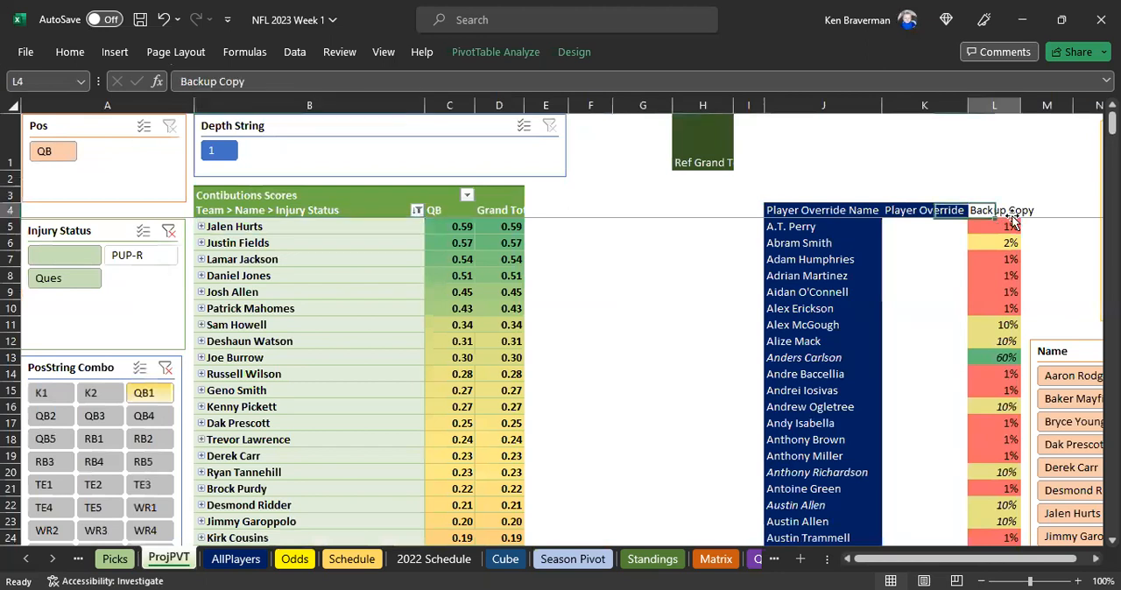
key("Down")
key("ctrl+shift+Down")
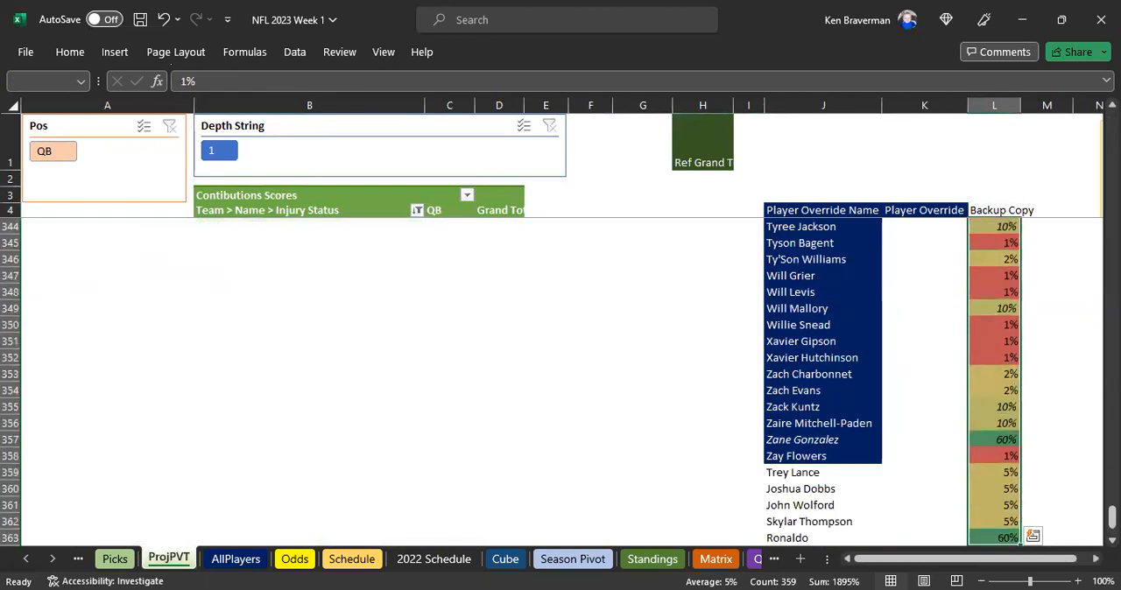
key("ctrl+c")
key("Left")
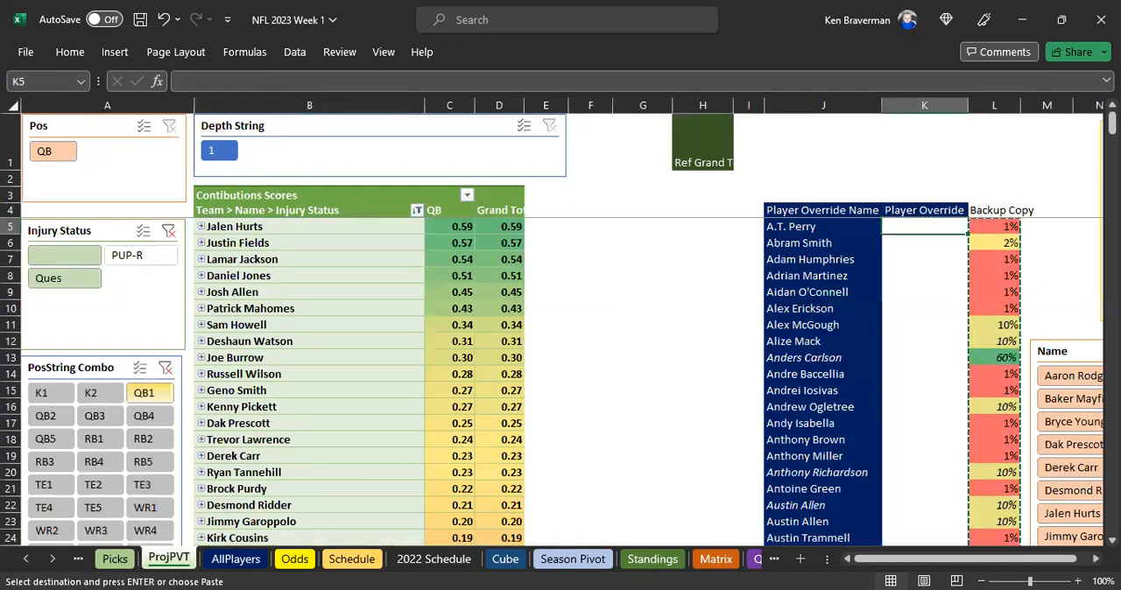
key("ctrl+v")
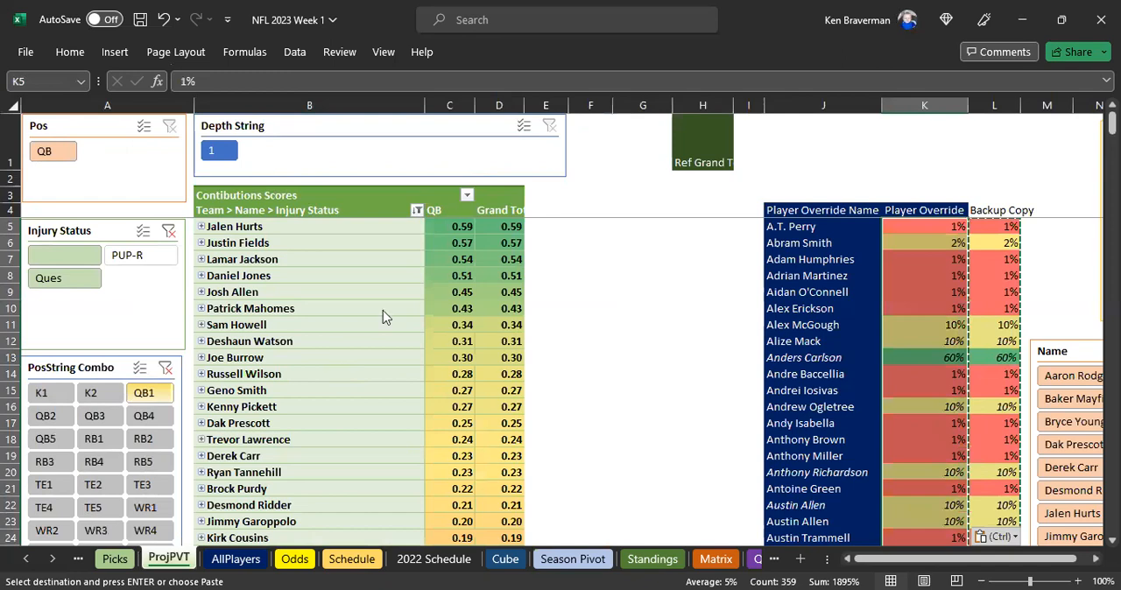
Refresh the PivotTable and check the QB1 scores of Bryce Young, C.J. Stroud and Anthony Richardson
right_click(347, 374)
left_click(400, 291)
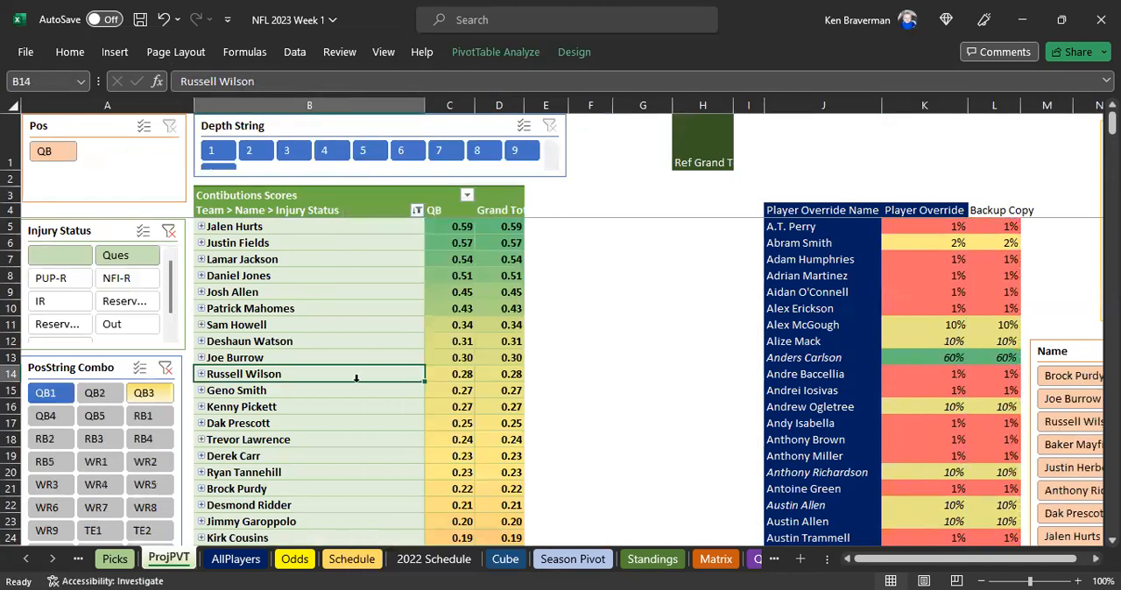
scroll(364, 397, "down", 4)
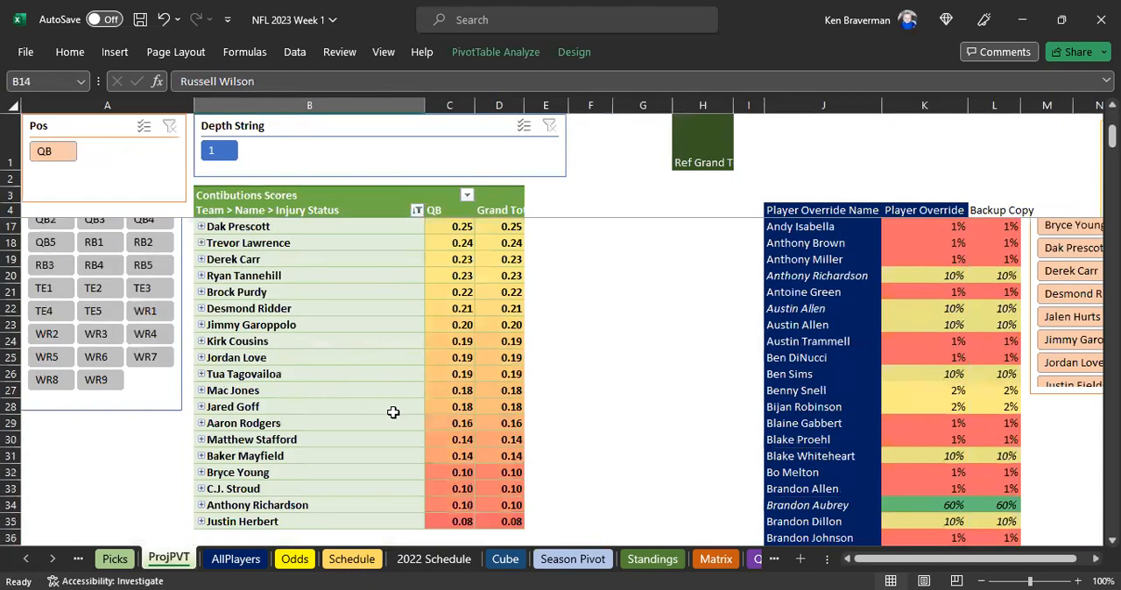
scroll(394, 412, "down", 1)
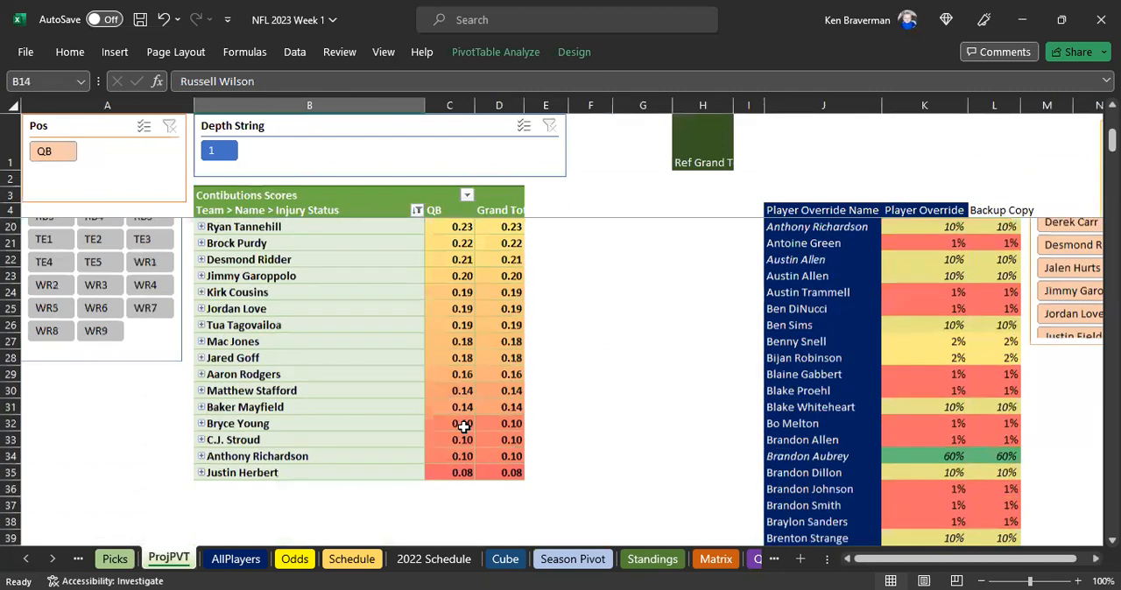
scroll(420, 379, "down", 1)
left_click(421, 374)
scroll(421, 377, "up", 6)
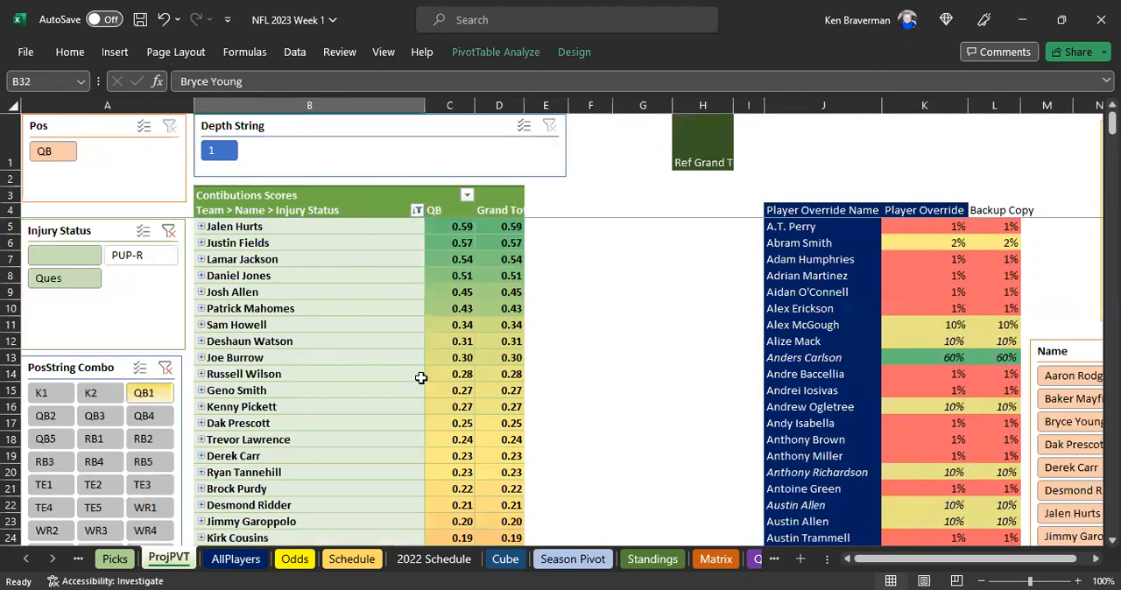
Move the Team ] field above Name in the PivotTable's row fields so the scores are grouped by team
right_click(359, 340)
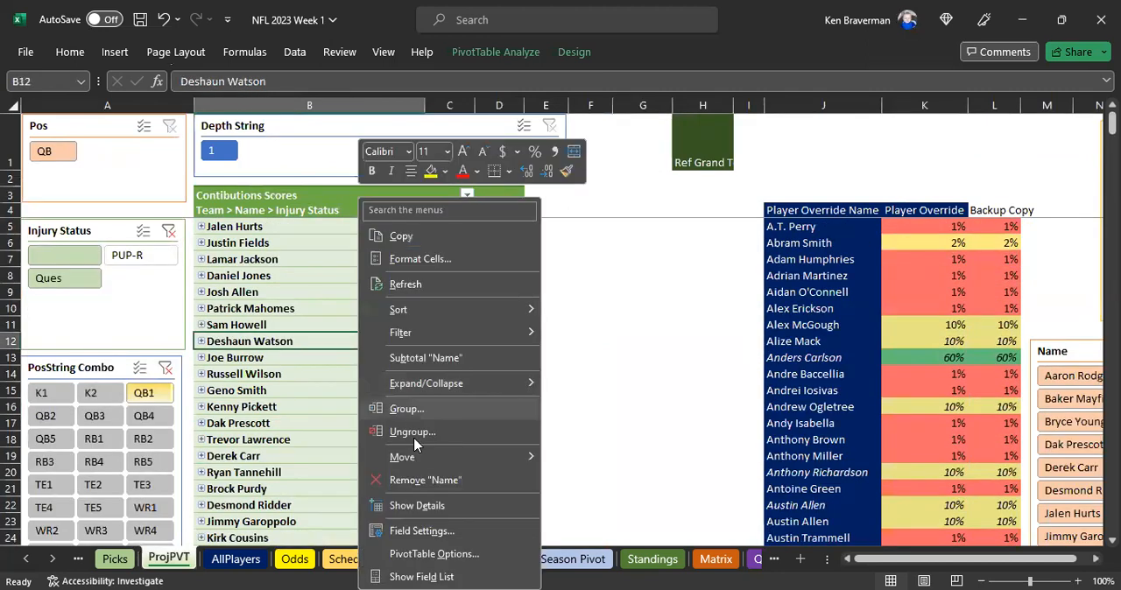
left_click(421, 577)
left_click_drag(1008, 400, 1039, 382)
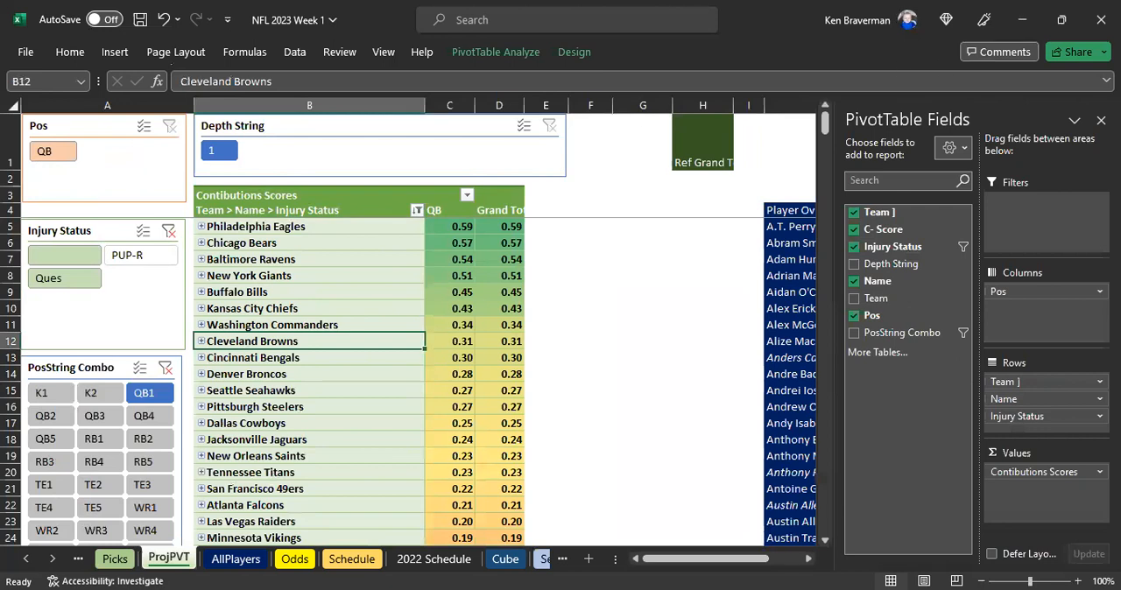
left_click(1101, 119)
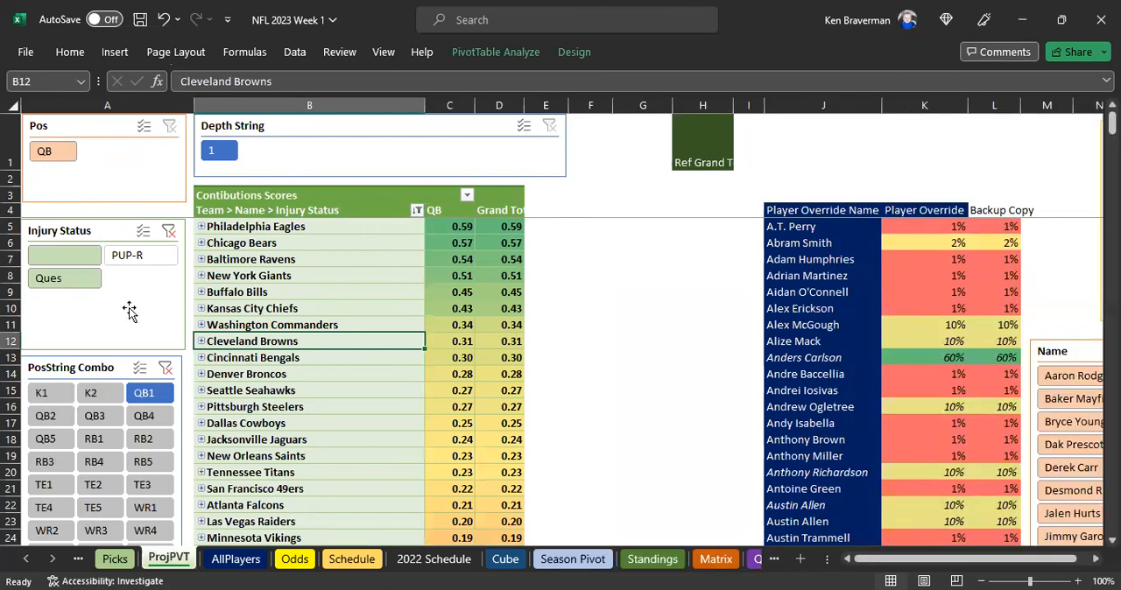
Clear the PosString Combo filter, exclude K2, QB2, QB3, QB4 and QB5, and check the top teams' QB scores
left_click(164, 368)
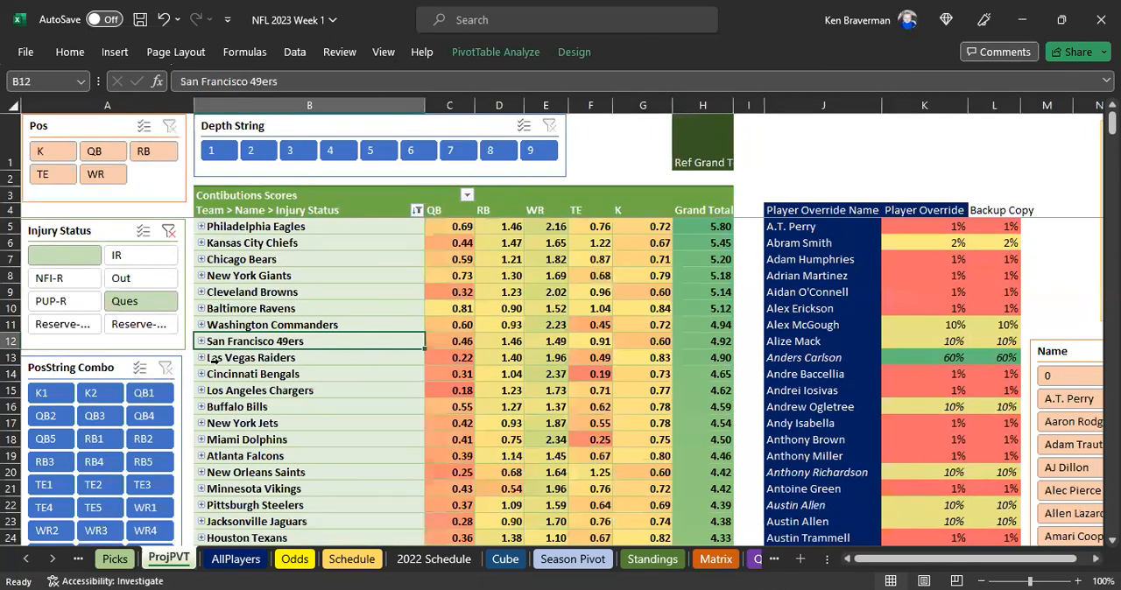
scroll(131, 412, "down", 2)
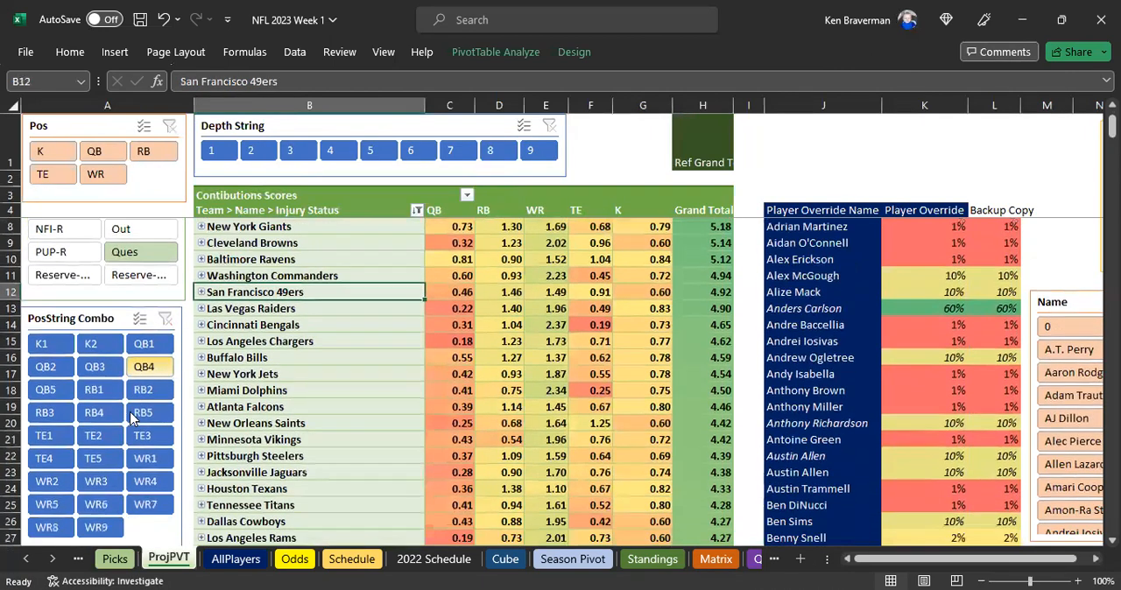
left_click(98, 296, "ctrl")
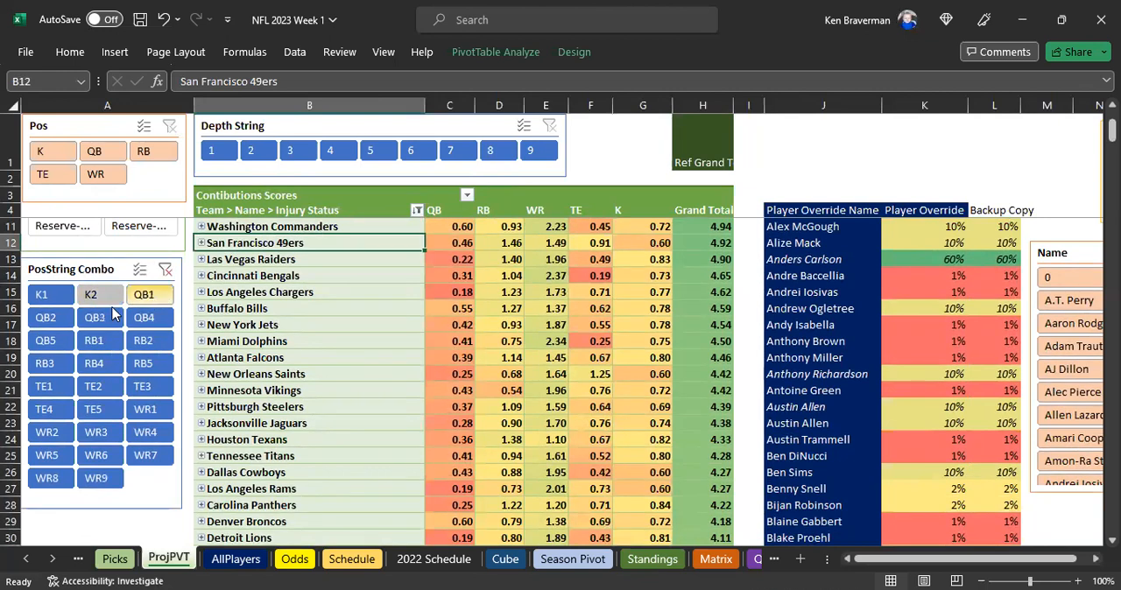
left_click(48, 317, "ctrl")
left_click(93, 322, "ctrl")
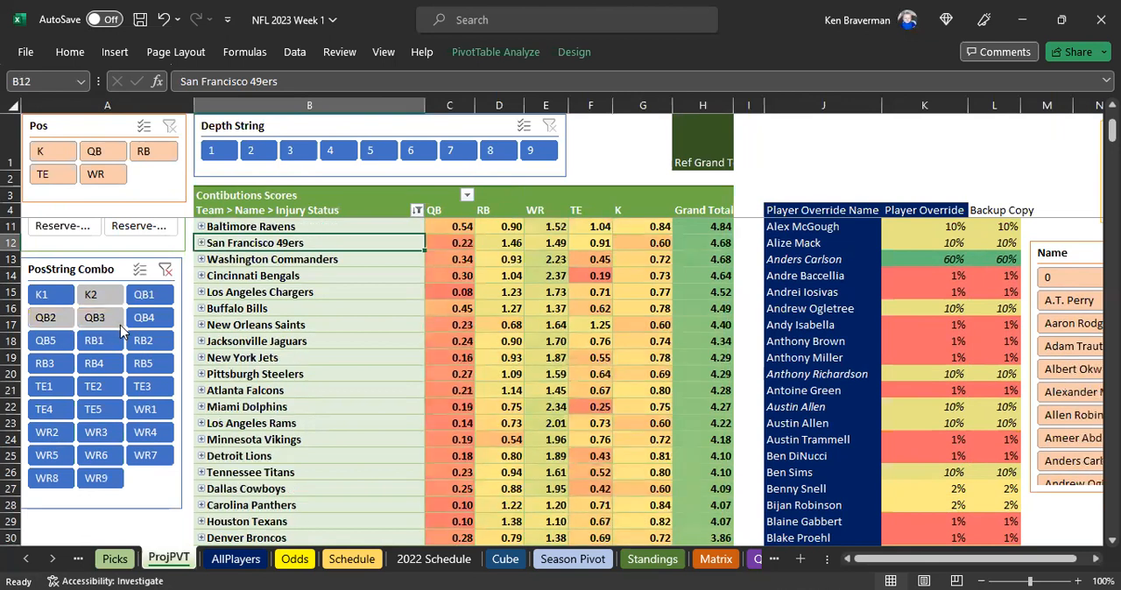
left_click(144, 318, "ctrl")
left_click(46, 341, "ctrl")
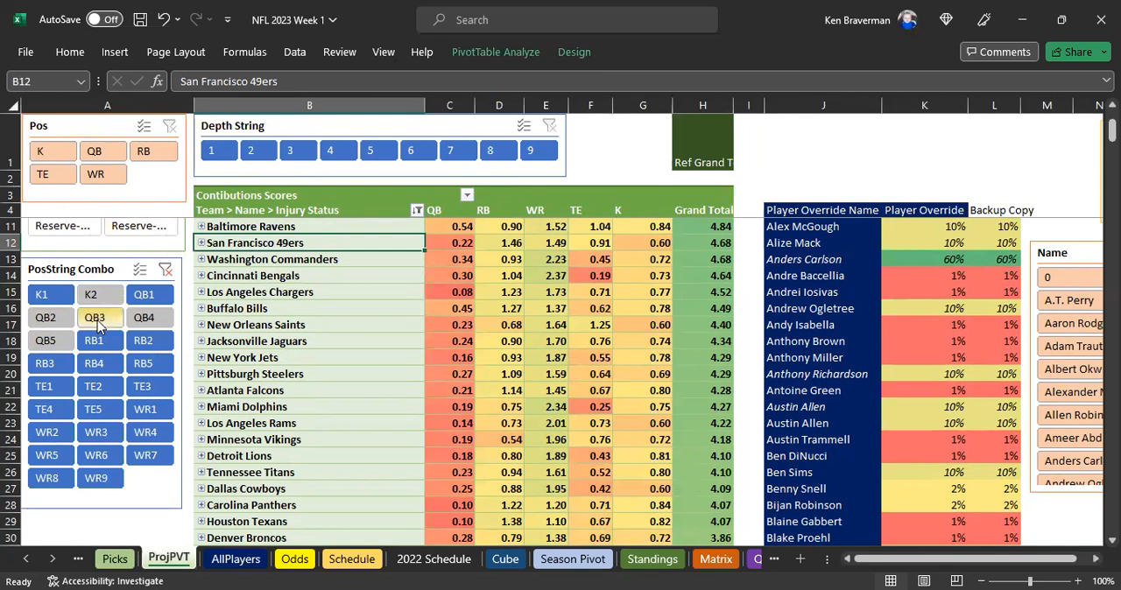
scroll(458, 245, "up", 2)
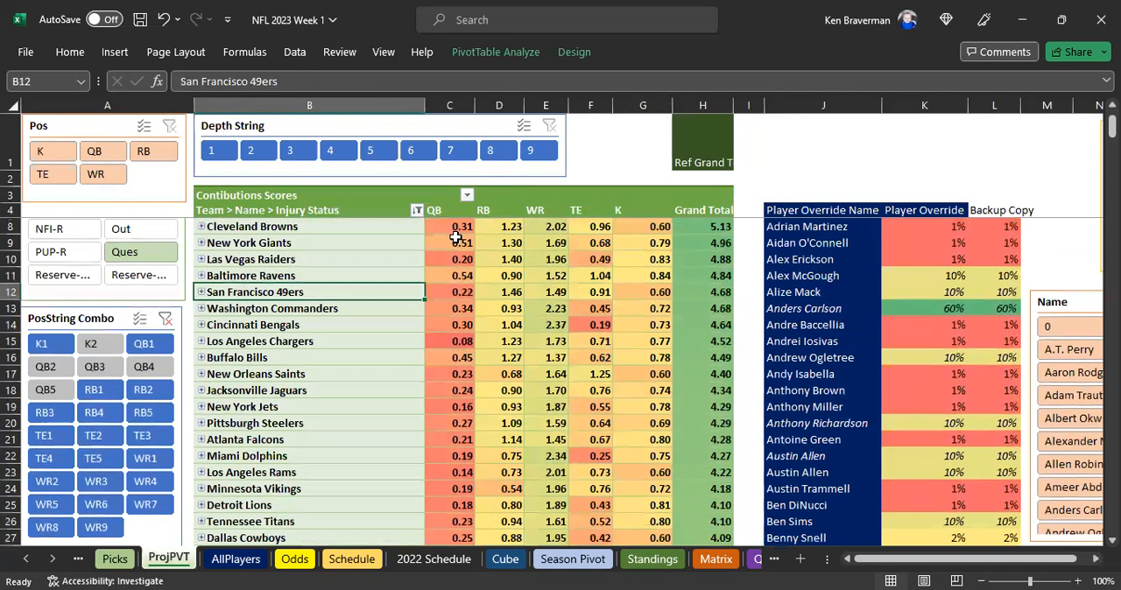
left_click_drag(456, 228, 447, 358)
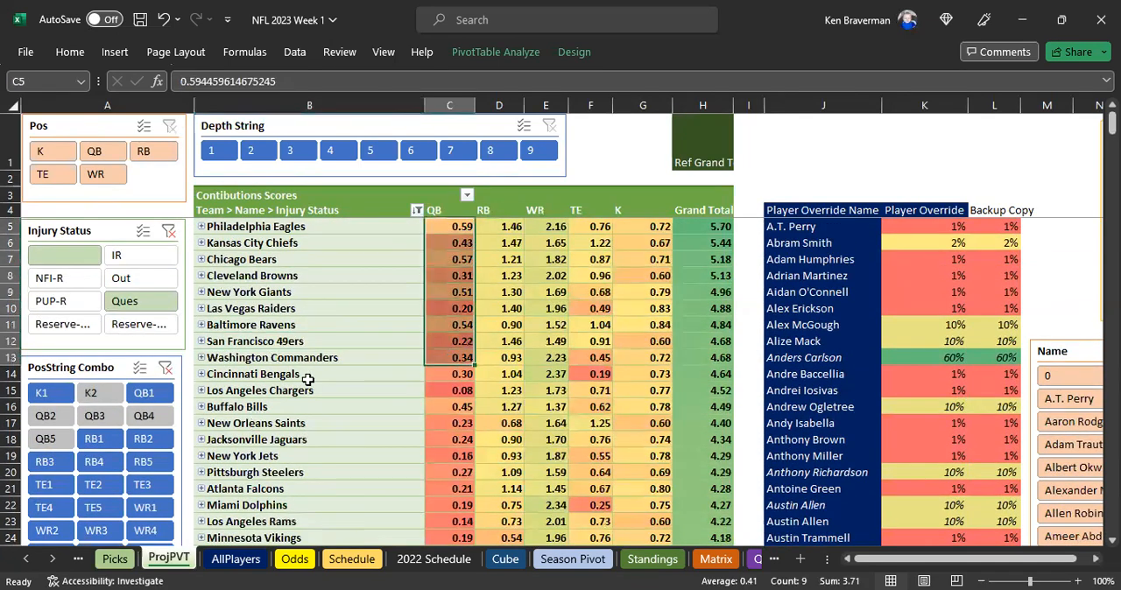
Refresh the PivotTable on the Picks sheet and select the Jacksonville Jaguars in the Team of Reference column
left_click(115, 560)
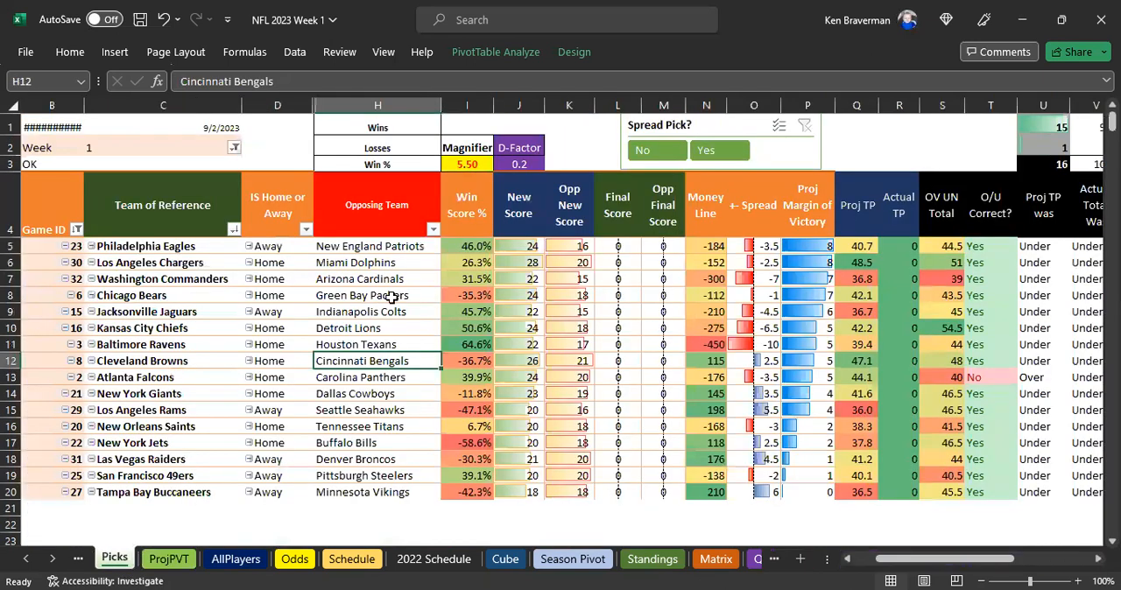
right_click(376, 299)
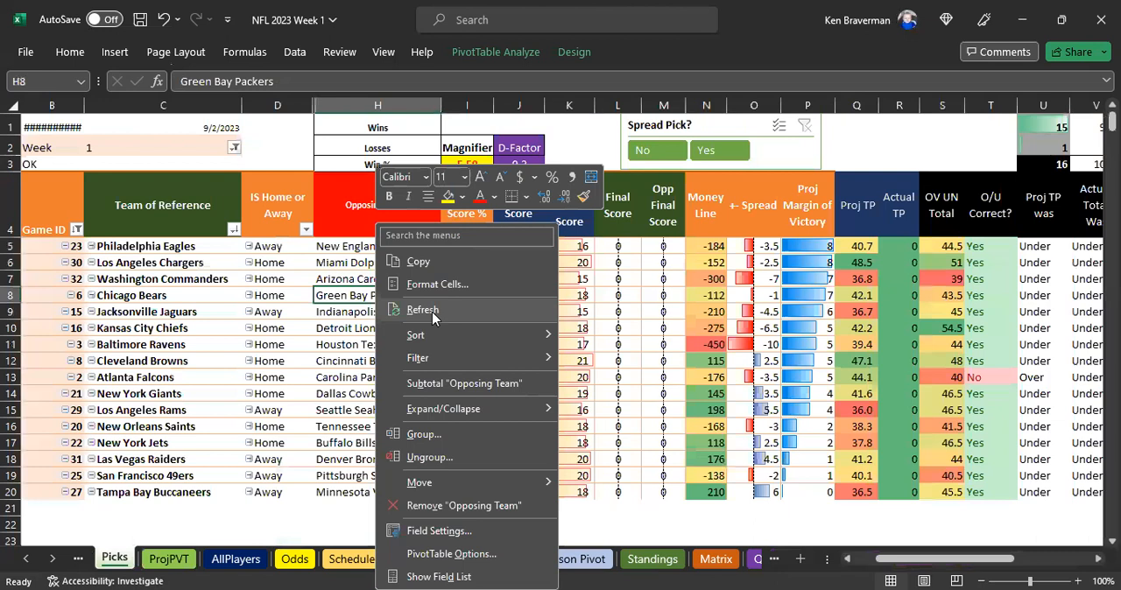
left_click(423, 311)
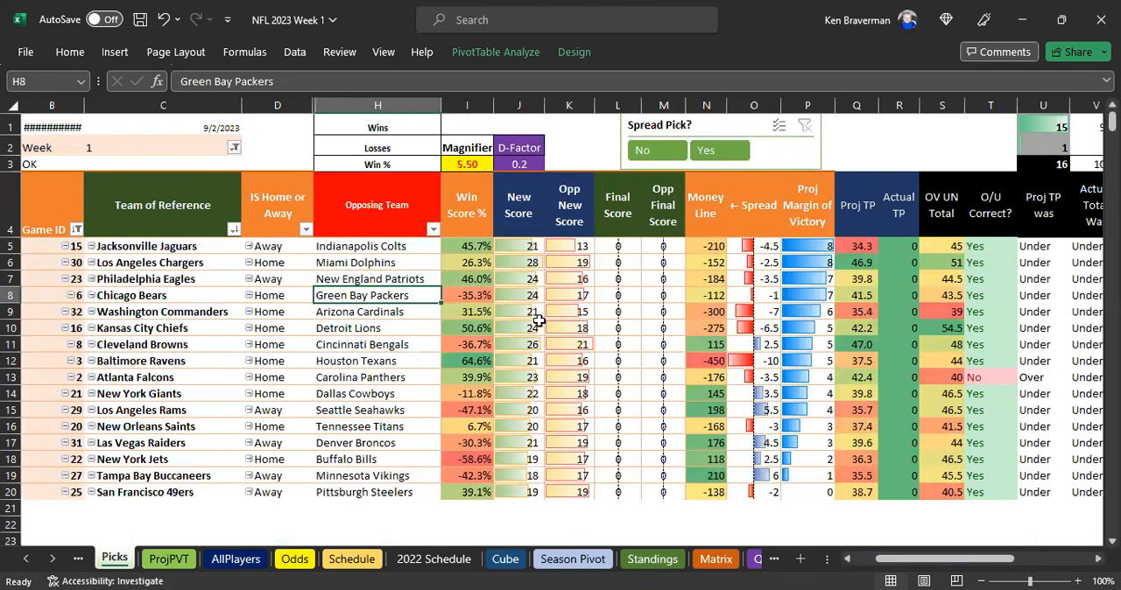
left_click(187, 248)
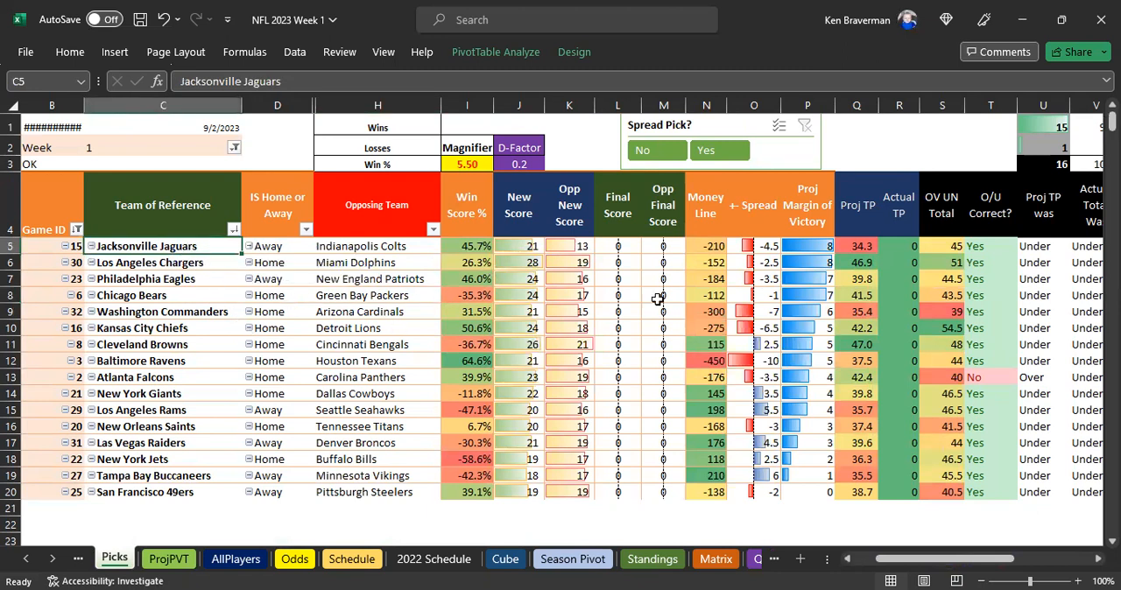
Review the top matchups on the Picks sheet, checking the first five money lines and the Philadelphia Eagles' projected scores against the New England Patriots
left_click_drag(718, 249, 722, 312)
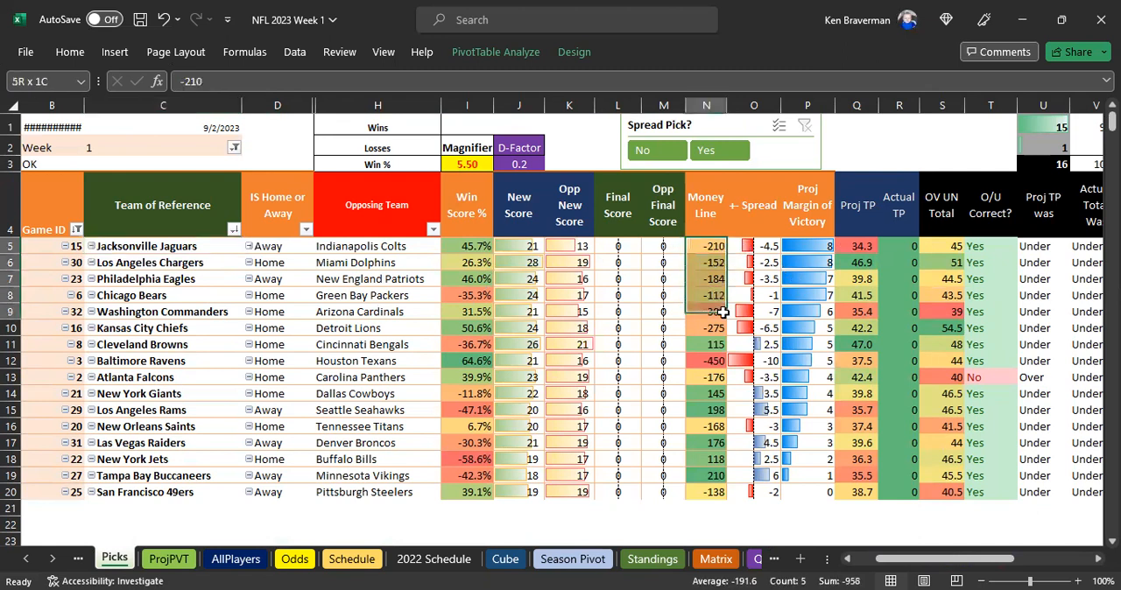
left_click(180, 361)
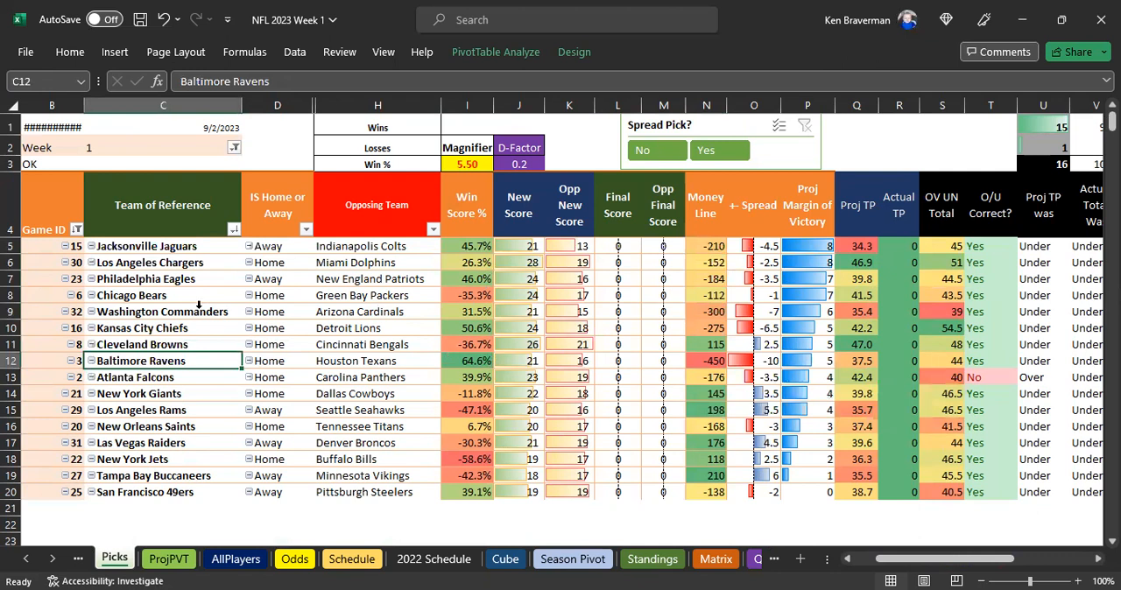
left_click(188, 315)
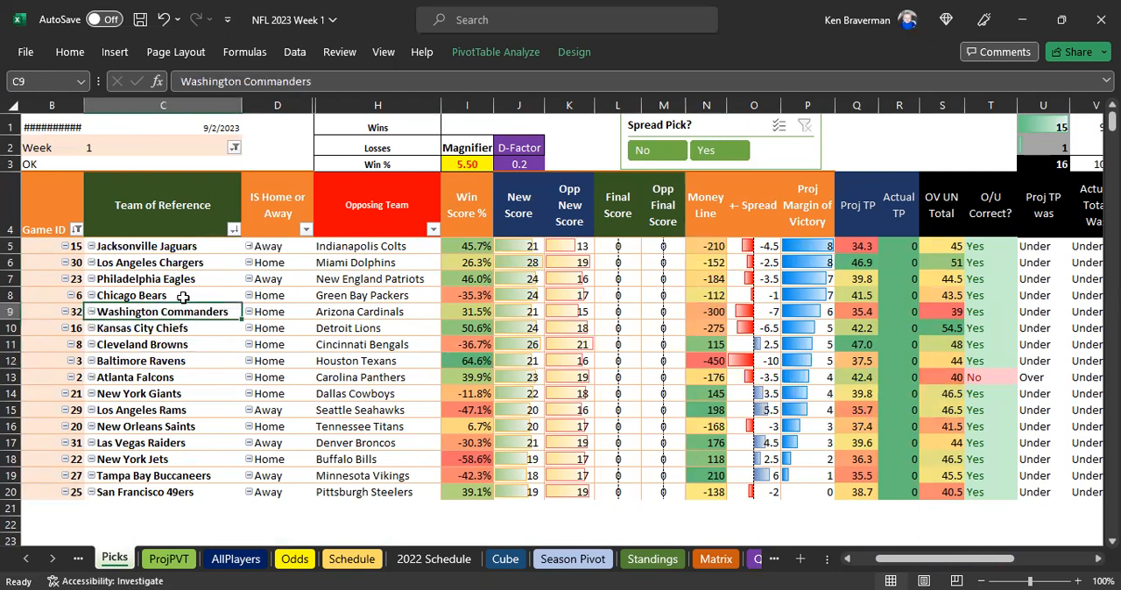
left_click(186, 296)
left_click(191, 280)
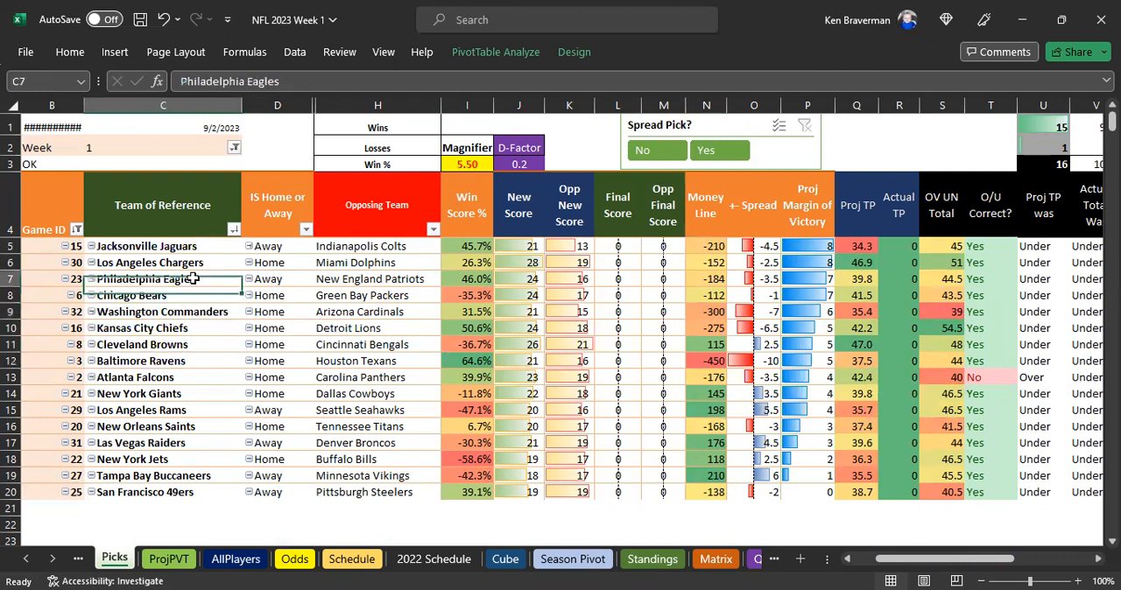
left_click(542, 278)
left_click_drag(543, 278, 571, 279)
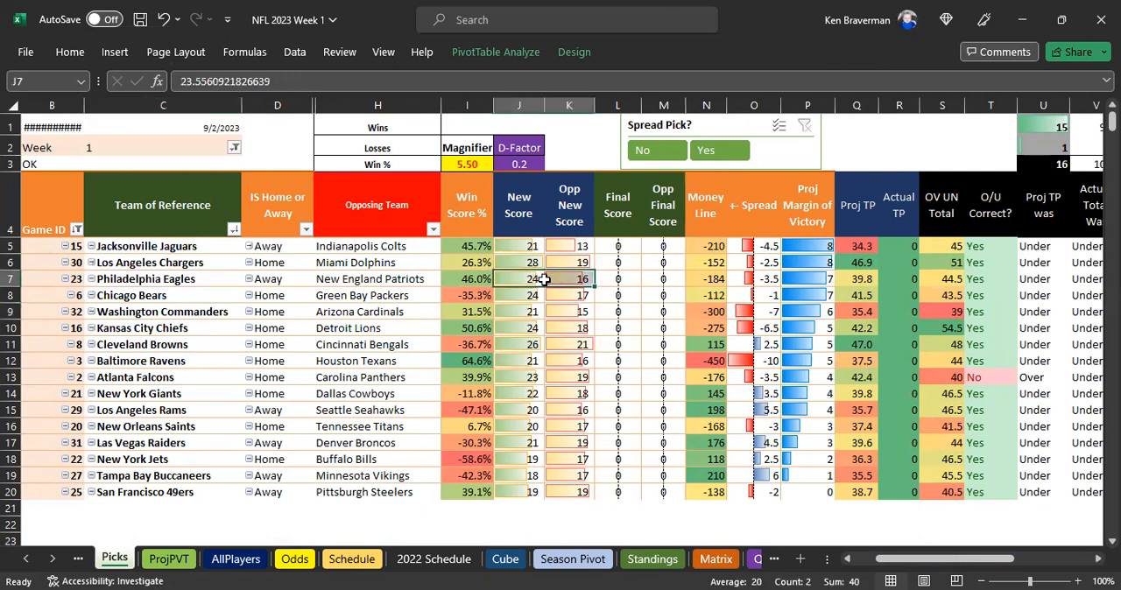
left_click(191, 257)
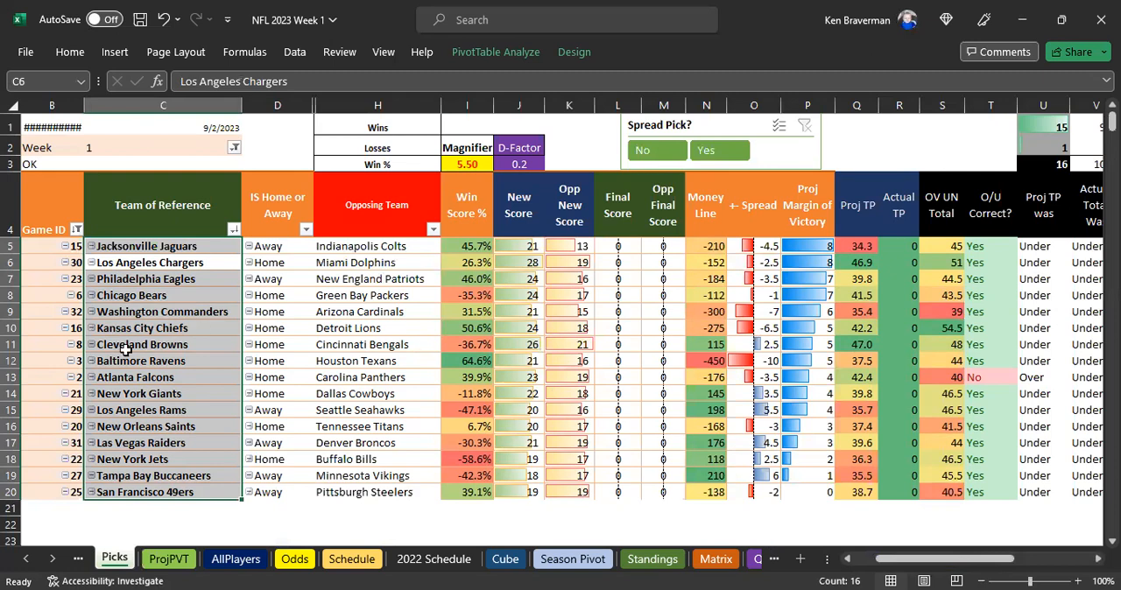
Clear the PosString Combo filter on the ProjPVT sheet so all depth strings count toward the team contribution scores
left_click(169, 559)
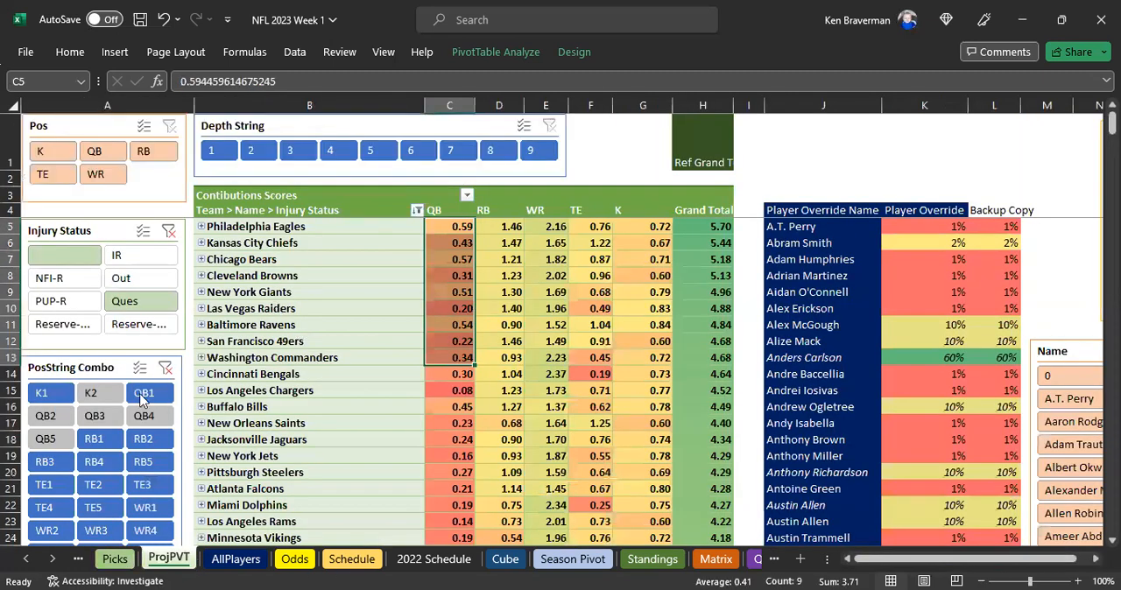
scroll(112, 440, "down", 1)
scroll(145, 421, "down", 1)
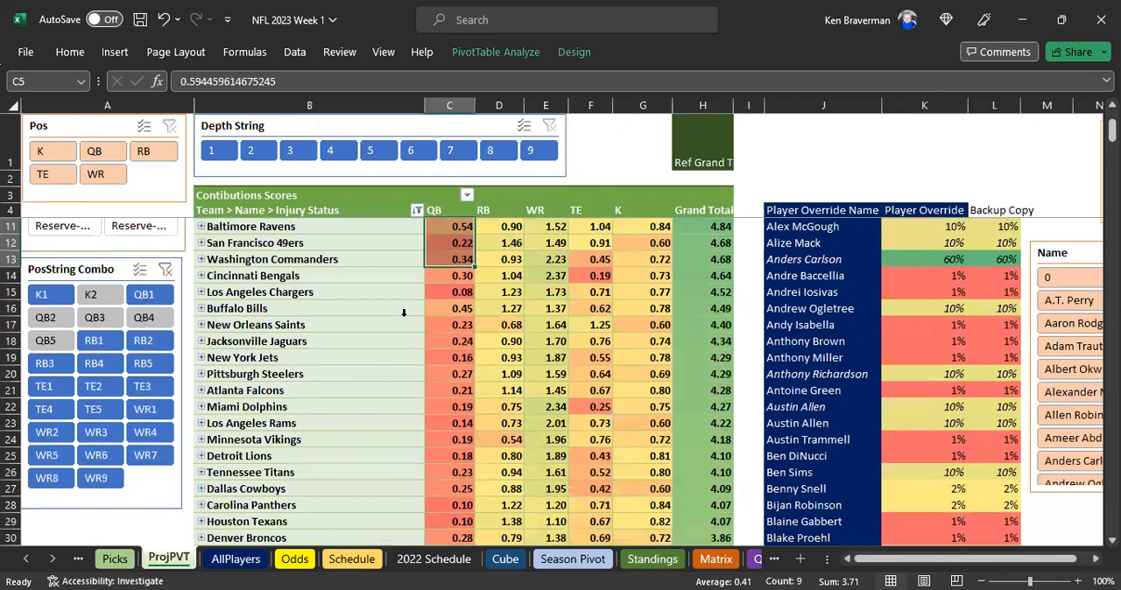
scroll(405, 311, "up", 2)
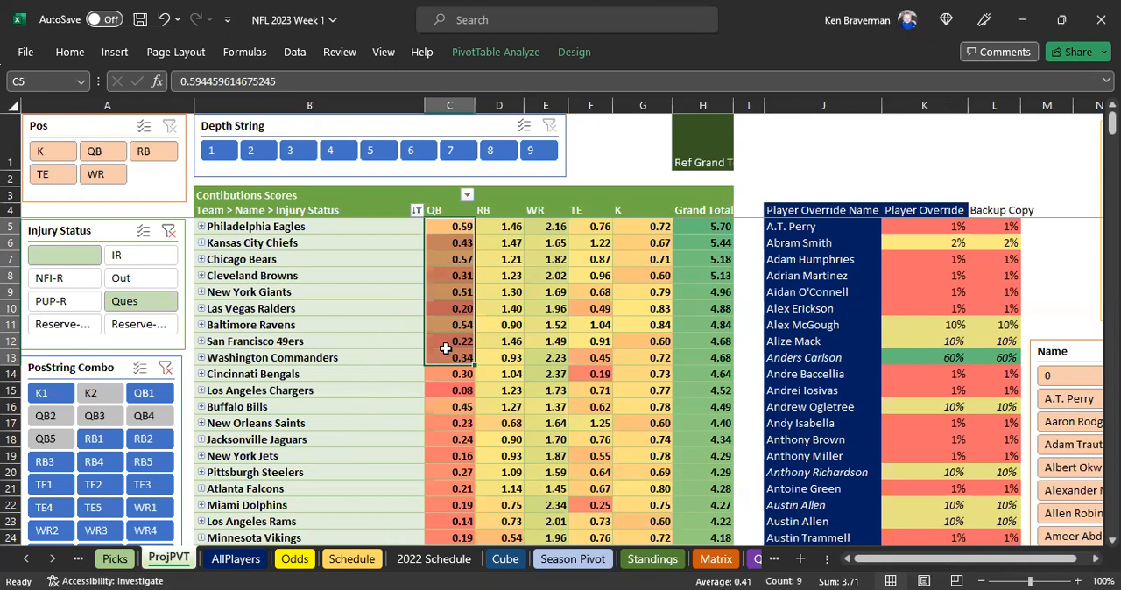
left_click(165, 371)
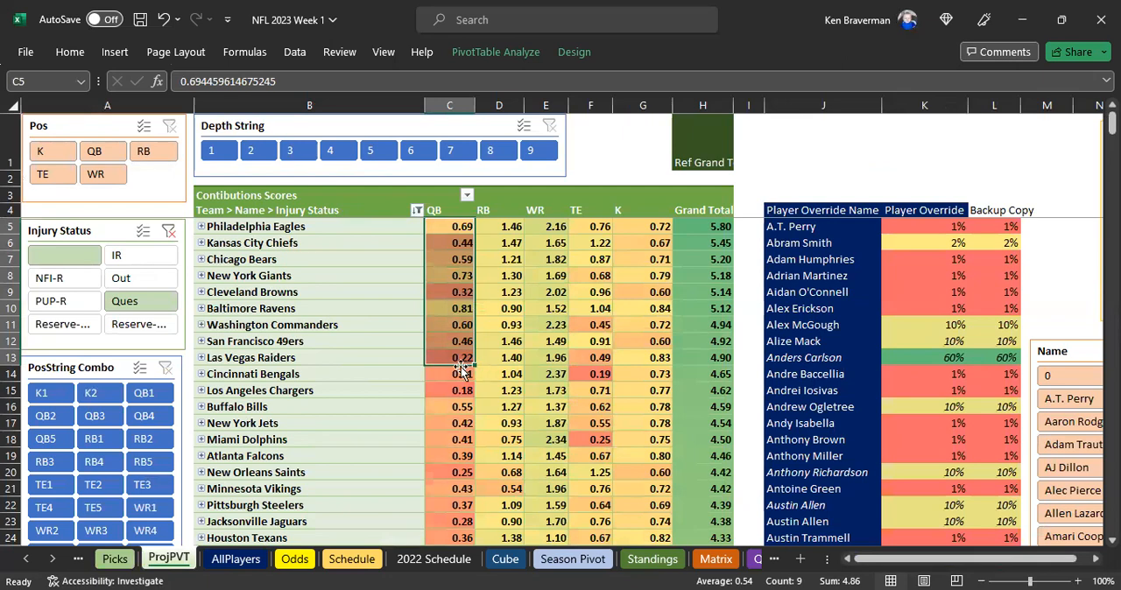
Refresh the PivotTable on the Picks sheet to recalculate the Week 1 projections with all position strings included
left_click(115, 559)
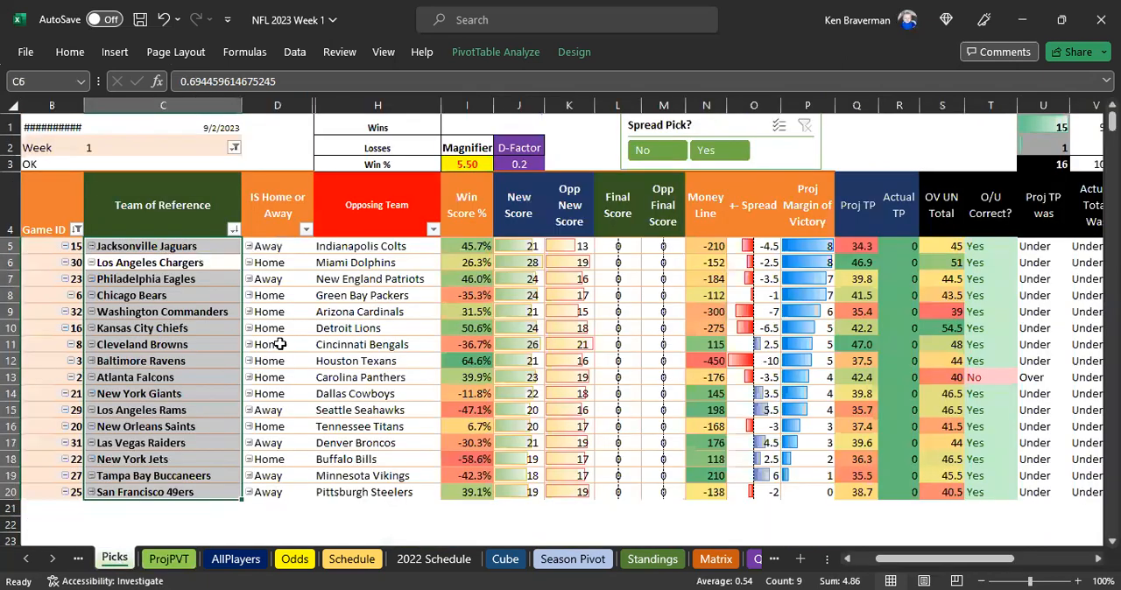
scroll(370, 315, "down", 1)
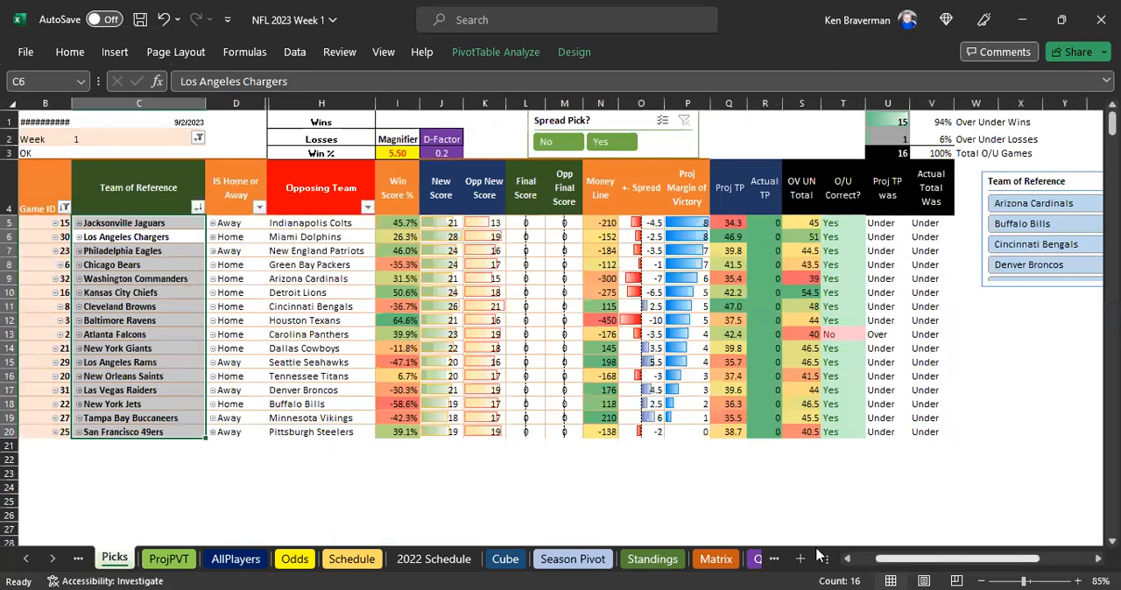
left_click_drag(892, 558, 819, 556)
right_click(356, 250)
left_click(407, 289)
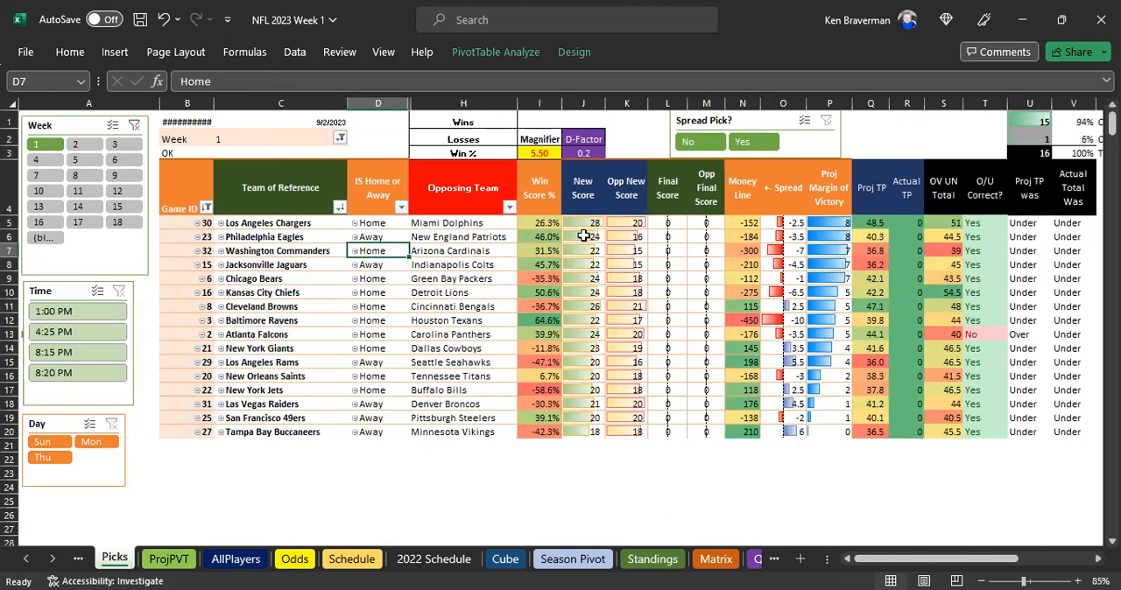
Check the projected scores for the Eagles–Patriots game and the Los Angeles Chargers–Miami Dolphins game
left_click_drag(590, 236, 624, 237)
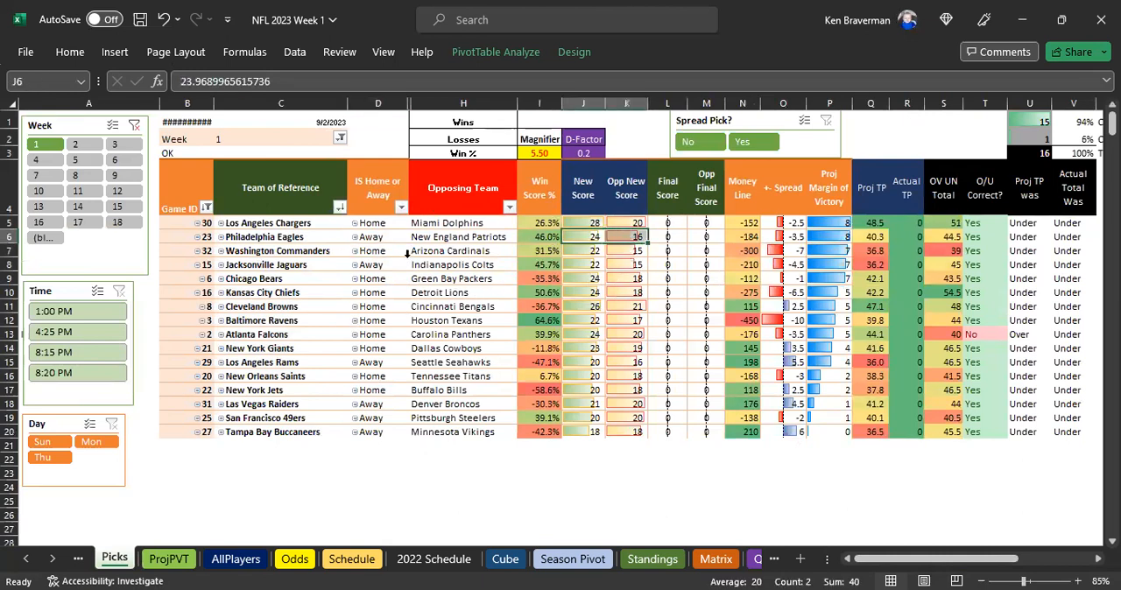
left_click(484, 237)
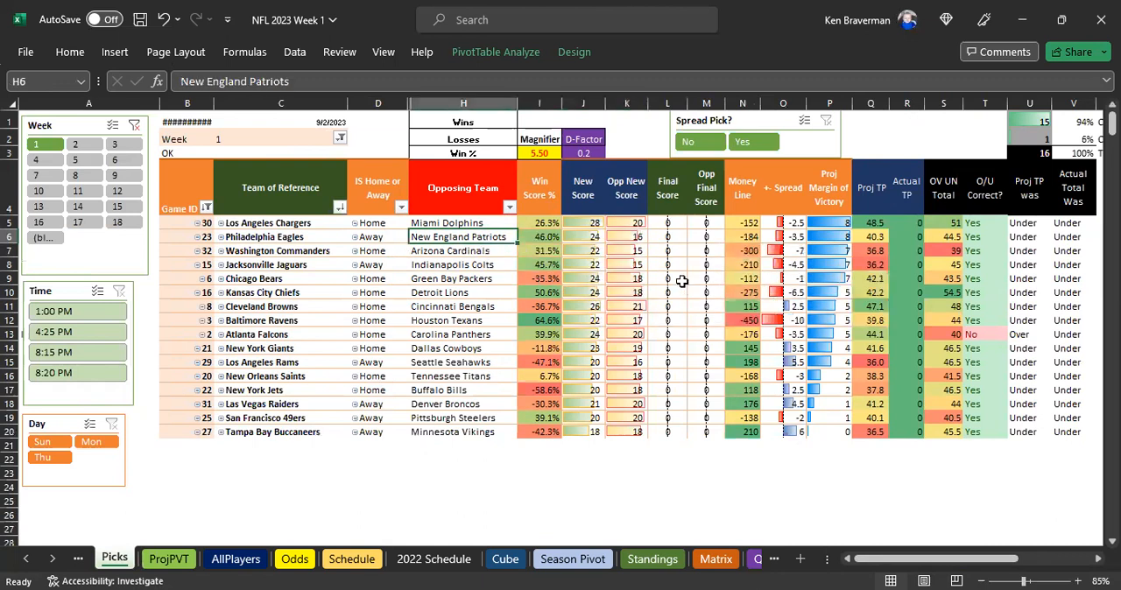
left_click(629, 237)
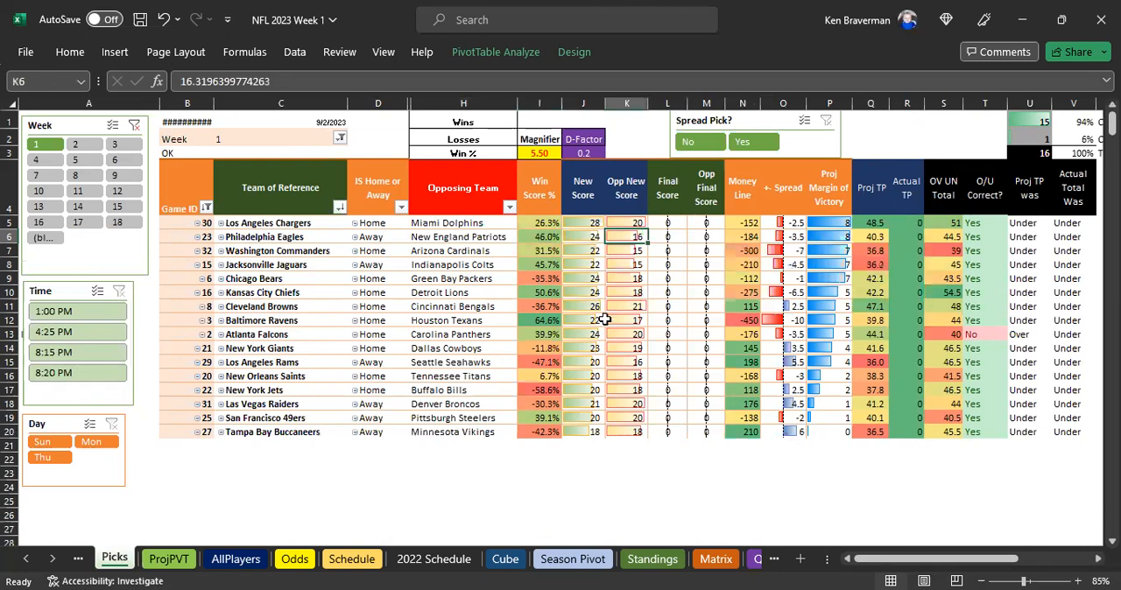
left_click(307, 222)
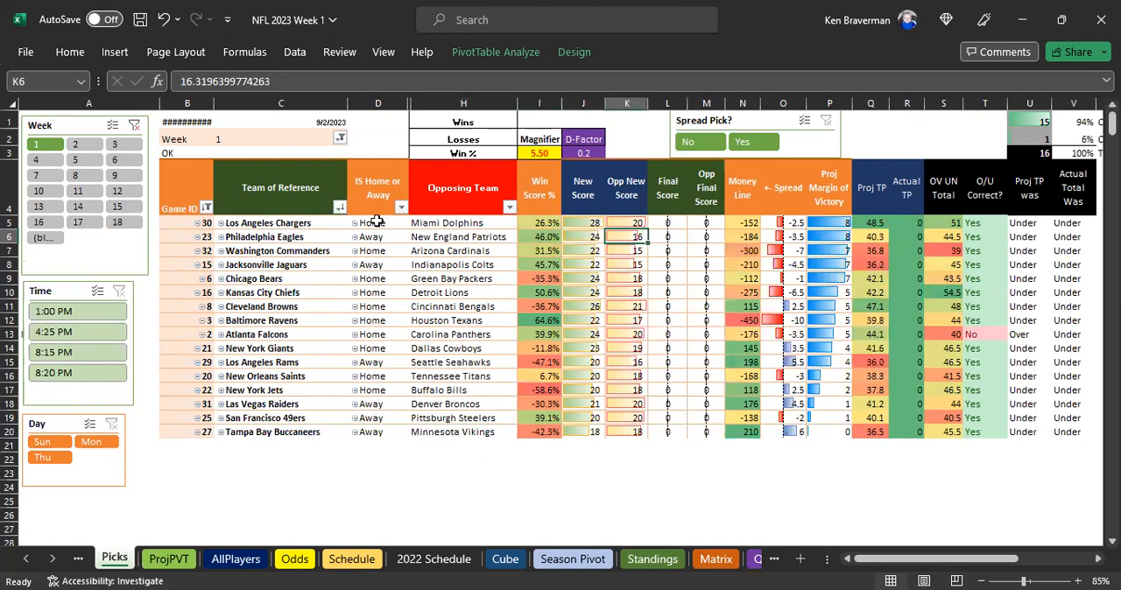
left_click(624, 223)
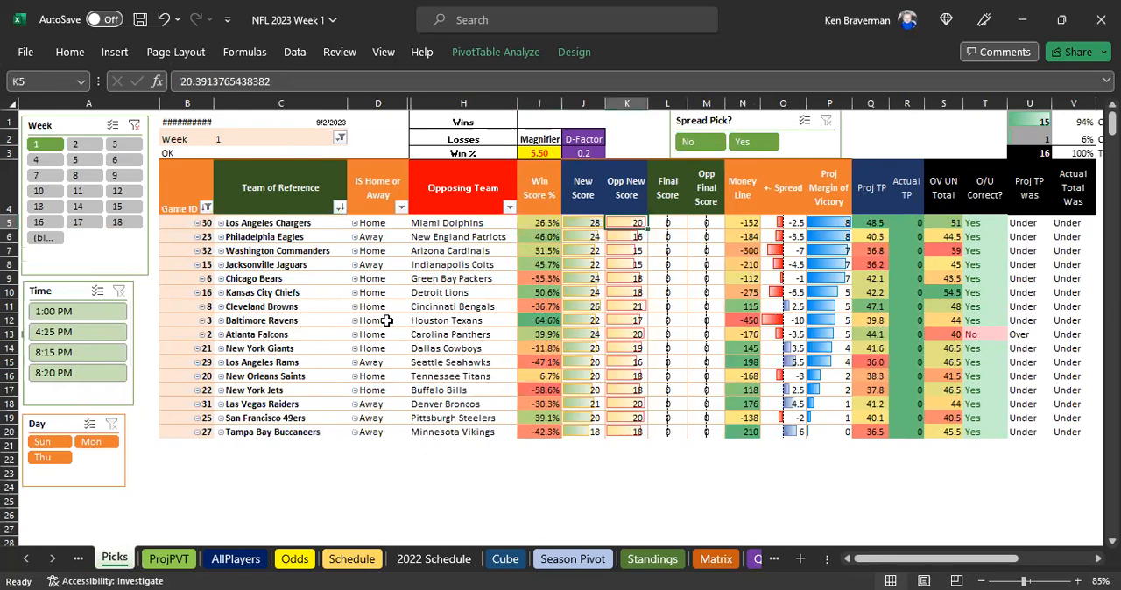
Return to the ProjPVT sheet and look over the teams' contribution scores by position
left_click(154, 558)
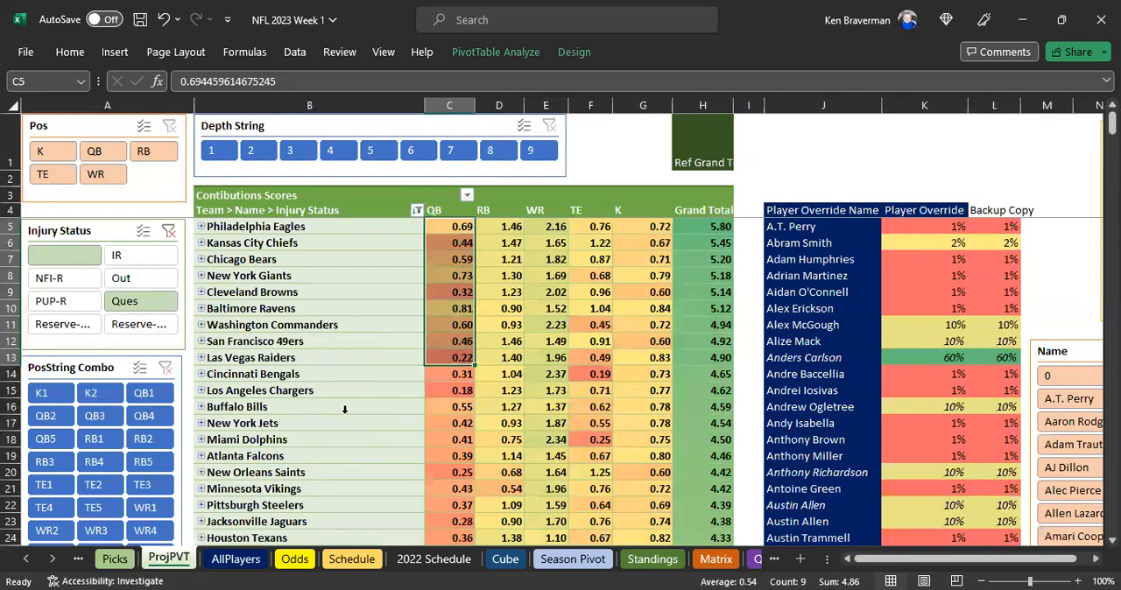
scroll(351, 374, "down", 1)
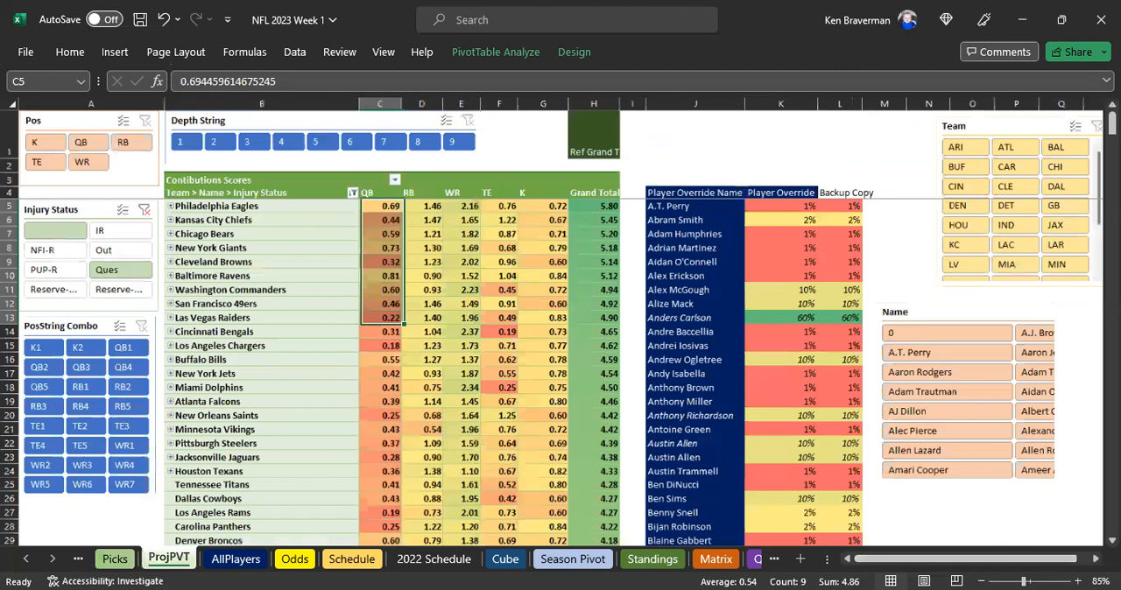